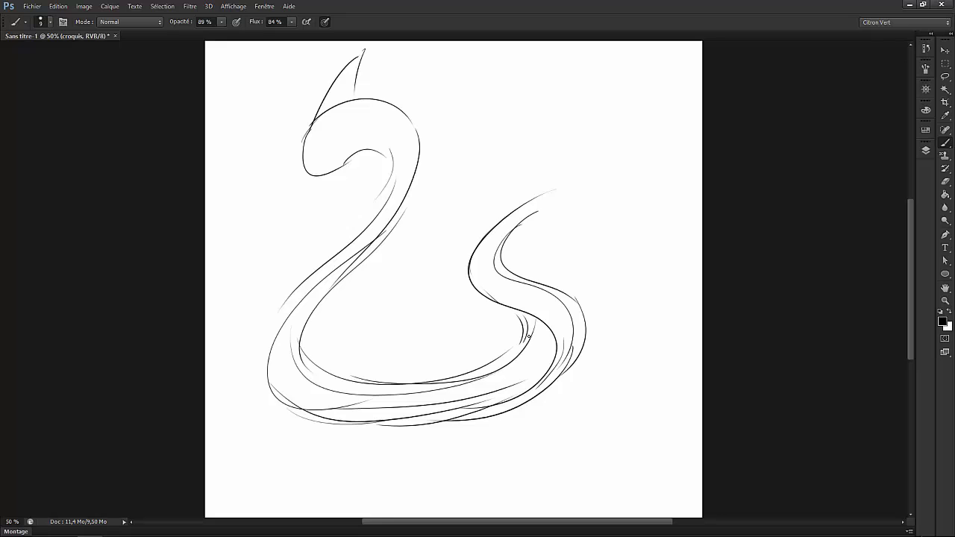
# - Clear the whole existing sketch from the layer and sketch an oval for the creature's head
pyautogui.hotkey('ctrl', 'a')
pyautogui.press('Delete')
pyautogui.moveTo(333, 229); pyautogui.dragTo(403, 183)
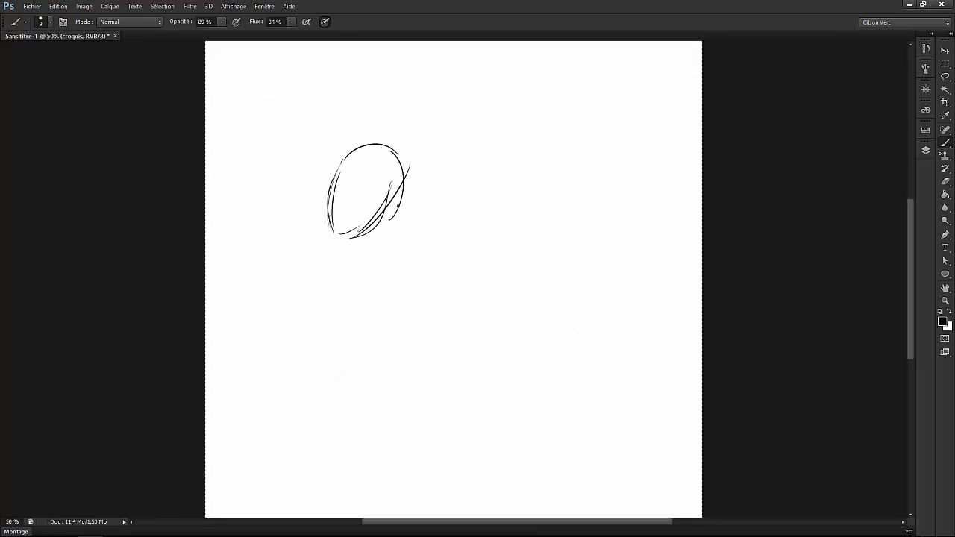
# - Sketch a pointed horn on top of the head and undo the first strokes of the neck
pyautogui.moveTo(350, 168)
pyautogui.mouseDown()
pyautogui.moveTo(377, 86)
pyautogui.moveTo(392, 149)
pyautogui.moveTo(459, 283)
pyautogui.mouseUp()
pyautogui.moveTo(429, 248); pyautogui.dragTo(403, 211)
pyautogui.hotkey('ctrl', 'alt', 'z')
pyautogui.hotkey('ctrl', 'alt', 'z')
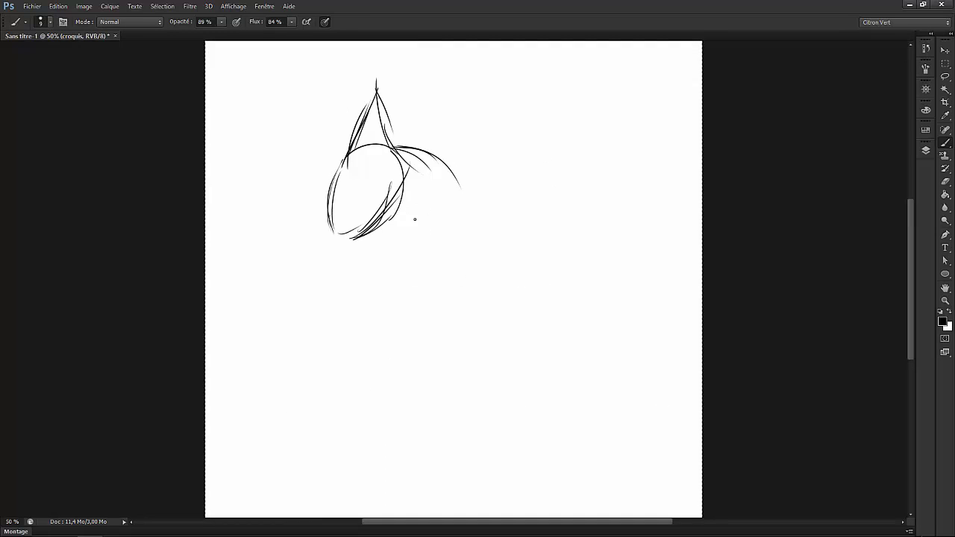
pyautogui.hotkey('ctrl', 'alt', 'z')
# - Sketch the S-shaped neck curving from the back of the head down to the chest and belly
pyautogui.moveTo(381, 135); pyautogui.dragTo(494, 147)
pyautogui.moveTo(407, 198); pyautogui.dragTo(358, 314)
pyautogui.moveTo(446, 220); pyautogui.dragTo(263, 403)
pyautogui.moveTo(274, 369); pyautogui.dragTo(347, 458)
pyautogui.moveTo(448, 123)
pyautogui.mouseDown()
pyautogui.moveTo(458, 263)
pyautogui.moveTo(350, 409)
pyautogui.mouseUp()
pyautogui.moveTo(265, 391); pyautogui.dragTo(475, 459)
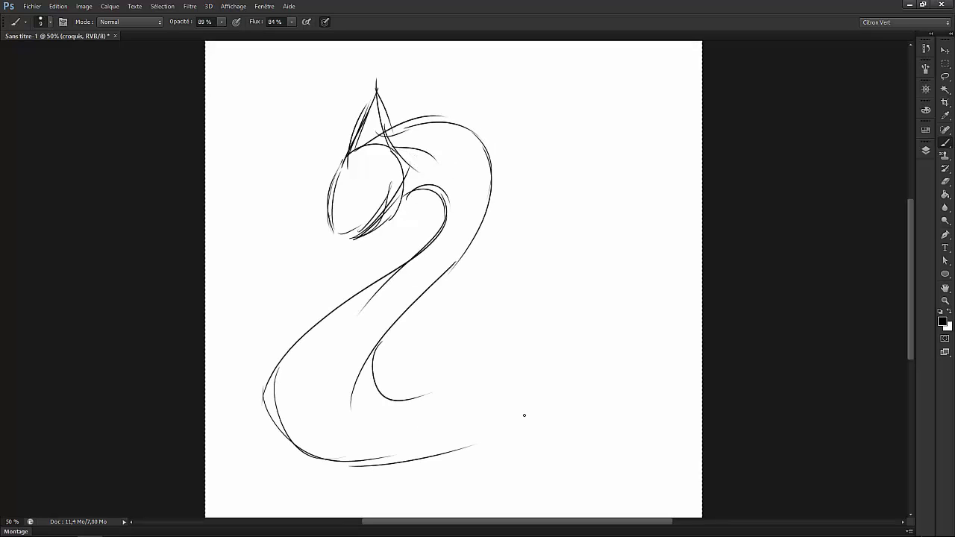
# - Extend the upper and lower contours of the body from the belly toward the tail
pyautogui.moveTo(313, 471); pyautogui.dragTo(479, 448)
pyautogui.moveTo(377, 344); pyautogui.dragTo(486, 379)
pyautogui.moveTo(423, 470)
pyautogui.mouseDown()
pyautogui.moveTo(524, 459)
pyautogui.moveTo(531, 448)
pyautogui.mouseUp()
pyautogui.moveTo(472, 467); pyautogui.dragTo(558, 438)
# - Enlarge the canvas beyond its right and bottom edges with the Crop tool
pyautogui.press('c')
pyautogui.hotkey('ctrl', '-')
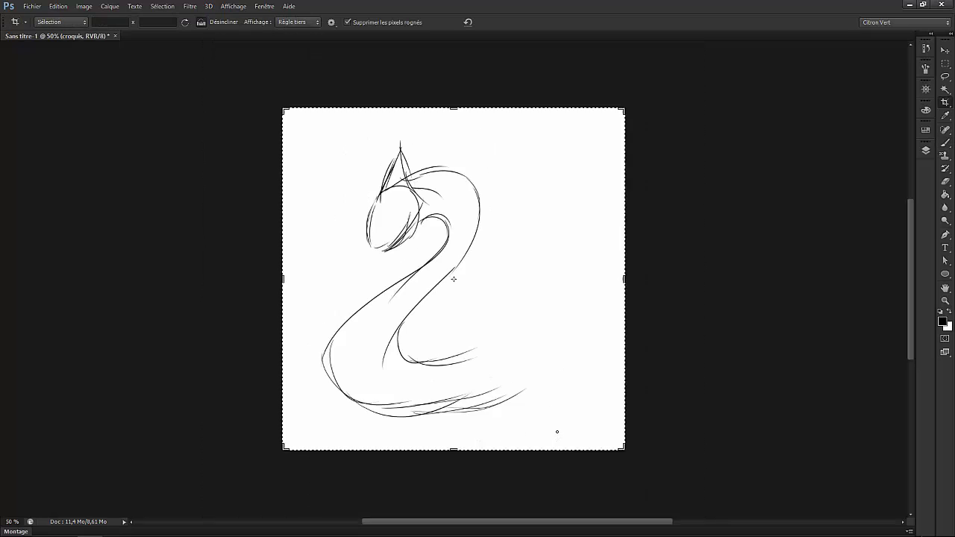
pyautogui.moveTo(622, 450); pyautogui.dragTo(650, 485)
pyautogui.press('F7')
pyautogui.click(844, 141)
pyautogui.press('Return')
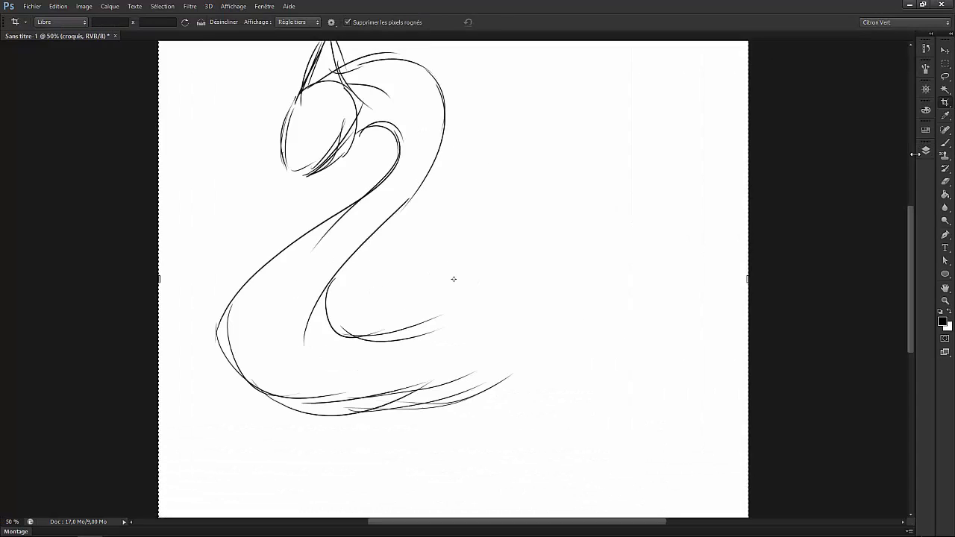
# - Sketch a flowing guide line from the chest through the body, looping down to the end of the tail
pyautogui.press('b')
pyautogui.moveTo(329, 265); pyautogui.dragTo(332, 332)
pyautogui.moveTo(436, 313); pyautogui.dragTo(493, 414)
pyautogui.hotkey('ctrl', 'z')
pyautogui.moveTo(453, 332); pyautogui.dragTo(575, 449)
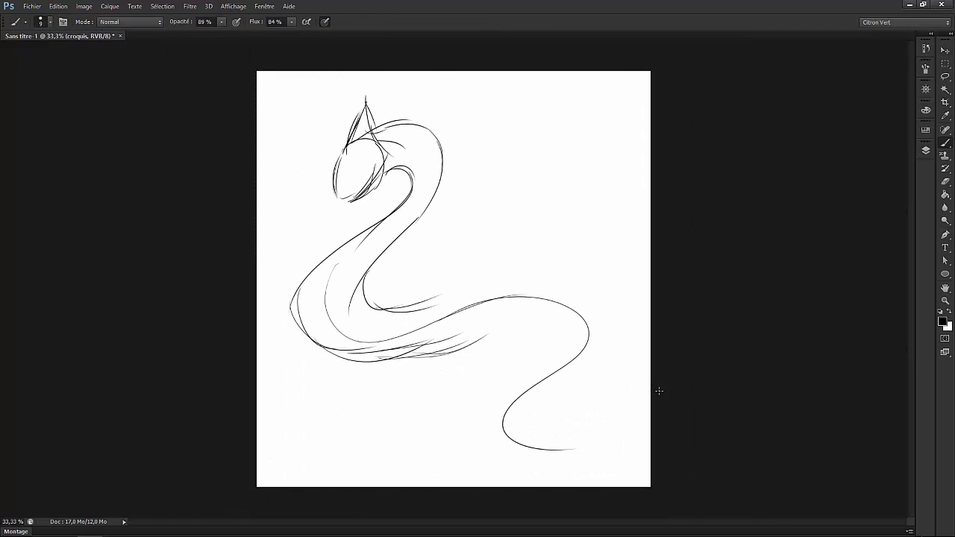
# - Sketch both contours of the rear body and tail around the guide line, with the first curves of the tail fin
pyautogui.moveTo(418, 306); pyautogui.dragTo(595, 317)
pyautogui.moveTo(321, 362)
pyautogui.mouseDown()
pyautogui.moveTo(568, 347)
pyautogui.moveTo(496, 436)
pyautogui.mouseUp()
pyautogui.hotkey('ctrl', 'z')
pyautogui.moveTo(580, 313); pyautogui.dragTo(503, 440)
pyautogui.moveTo(603, 300); pyautogui.dragTo(524, 403)
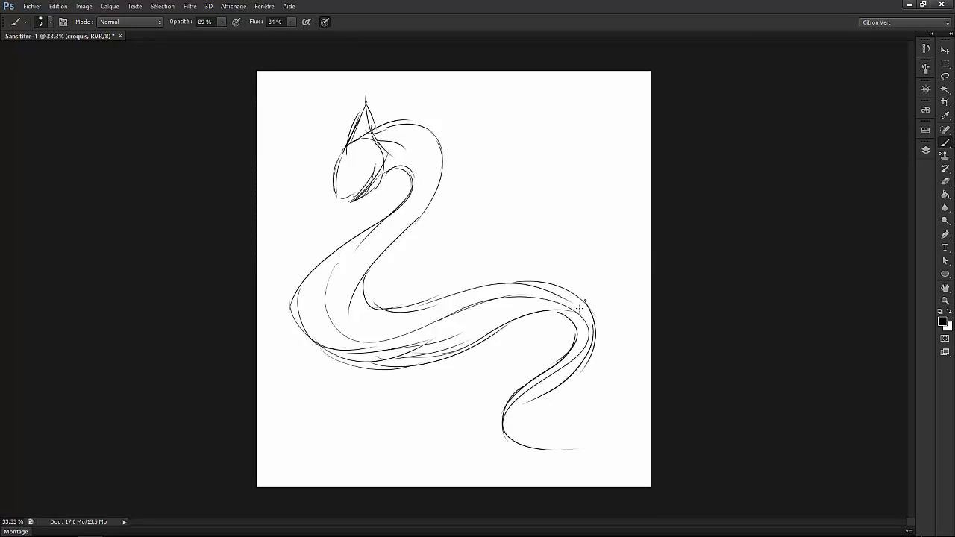
pyautogui.moveTo(575, 296)
pyautogui.mouseDown()
pyautogui.moveTo(511, 437)
pyautogui.moveTo(591, 463)
pyautogui.mouseUp()
pyautogui.moveTo(539, 415)
pyautogui.mouseDown()
pyautogui.moveTo(609, 395)
pyautogui.moveTo(631, 403)
pyautogui.mouseUp()
# - Move the sketch slightly up and left, and extend the canvas at its lower-right corner with the Crop tool
pyautogui.press('v')
pyautogui.moveTo(579, 315); pyautogui.dragTo(572, 306)
pyautogui.press('c')
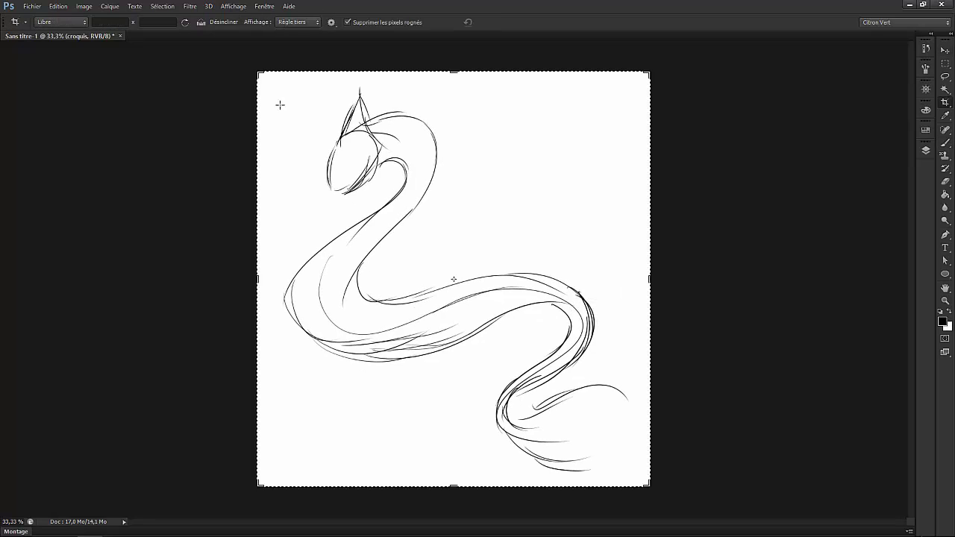
pyautogui.moveTo(650, 486); pyautogui.dragTo(683, 515)
pyautogui.click(926, 150)
pyautogui.click(843, 143)
pyautogui.press('Return')
# - Stretch the white fond layer to fill the enlarged canvas, and reselect the croquis layer
pyautogui.hotkey('ctrl', 't')
pyautogui.moveTo(255, 56); pyautogui.dragTo(222, 40)
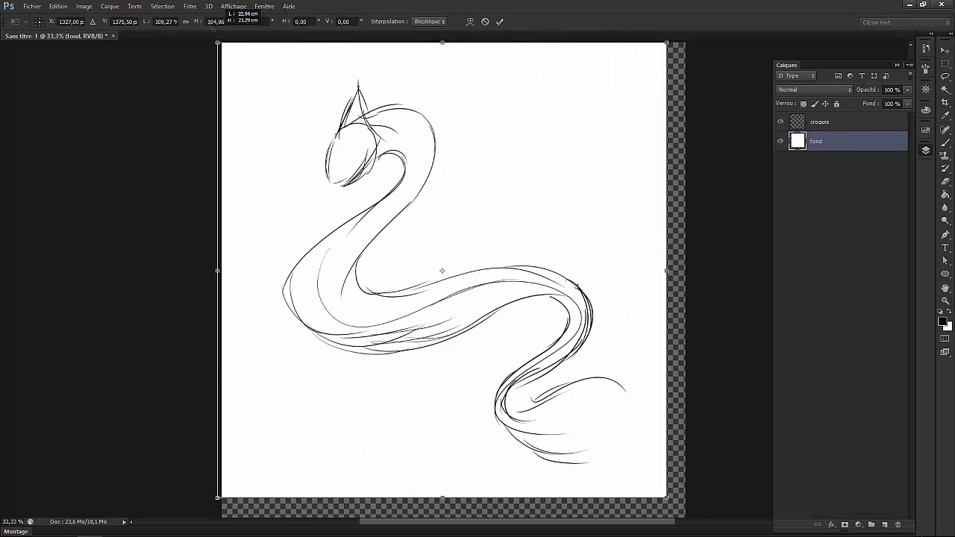
pyautogui.moveTo(666, 490); pyautogui.dragTo(685, 516)
pyautogui.press('Return')
pyautogui.click(819, 121)
pyautogui.click(926, 150)
# - Reinforce the contours of the neck, chest, back, belly and tail with smoother brush strokes
pyautogui.press('b')
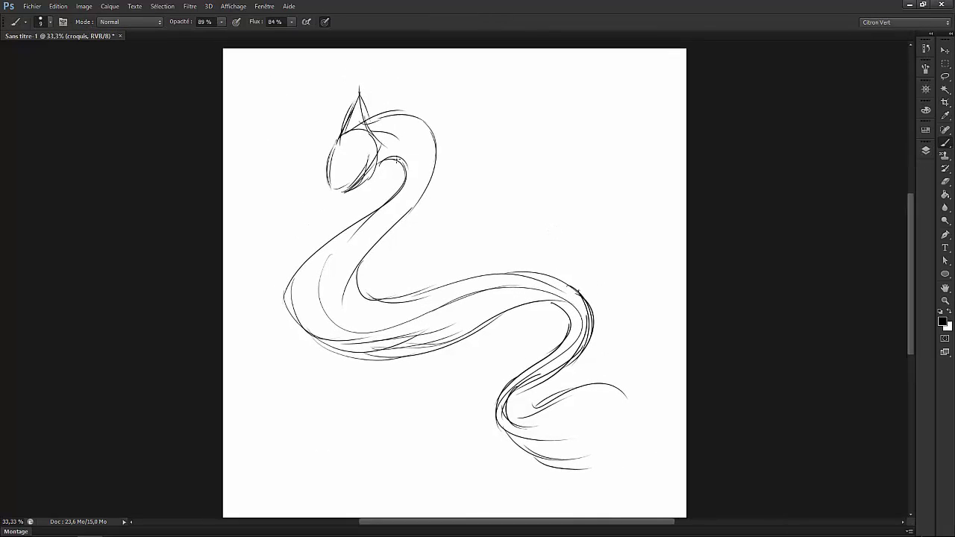
pyautogui.moveTo(403, 158); pyautogui.dragTo(308, 258)
pyautogui.moveTo(377, 242); pyautogui.dragTo(329, 357)
pyautogui.moveTo(369, 129); pyautogui.dragTo(439, 118)
pyautogui.moveTo(440, 116)
pyautogui.mouseDown()
pyautogui.moveTo(367, 273)
pyautogui.moveTo(542, 261)
pyautogui.mouseUp()
pyautogui.moveTo(382, 303)
pyautogui.mouseDown()
pyautogui.moveTo(522, 268)
pyautogui.moveTo(594, 322)
pyautogui.mouseUp()
pyautogui.moveTo(537, 299); pyautogui.dragTo(396, 351)
pyautogui.moveTo(567, 297); pyautogui.dragTo(498, 427)
pyautogui.moveTo(586, 339); pyautogui.dragTo(512, 415)
pyautogui.moveTo(578, 282); pyautogui.dragTo(590, 355)
# - Sketch a fan of overlapping petal-shaped fins with pointed tips at the end of the tail
pyautogui.moveTo(540, 406)
pyautogui.mouseDown()
pyautogui.moveTo(512, 417)
pyautogui.moveTo(621, 382)
pyautogui.mouseUp()
pyautogui.moveTo(500, 426); pyautogui.dragTo(569, 479)
pyautogui.moveTo(517, 422); pyautogui.dragTo(616, 417)
pyautogui.moveTo(526, 431)
pyautogui.mouseDown()
pyautogui.moveTo(621, 455)
pyautogui.moveTo(626, 411)
pyautogui.mouseUp()
pyautogui.moveTo(554, 403)
pyautogui.mouseDown()
pyautogui.moveTo(609, 407)
pyautogui.moveTo(579, 410)
pyautogui.moveTo(632, 422)
pyautogui.mouseUp()
pyautogui.moveTo(552, 448)
pyautogui.mouseDown()
pyautogui.moveTo(622, 439)
pyautogui.moveTo(618, 483)
pyautogui.mouseUp()
pyautogui.hotkey('ctrl', 'z')
pyautogui.moveTo(515, 432); pyautogui.dragTo(603, 482)
pyautogui.moveTo(532, 409)
pyautogui.mouseDown()
pyautogui.moveTo(628, 387)
pyautogui.moveTo(627, 403)
pyautogui.mouseUp()
pyautogui.moveTo(567, 430); pyautogui.dragTo(634, 425)
pyautogui.moveTo(556, 451); pyautogui.dragTo(627, 426)
pyautogui.moveTo(575, 463); pyautogui.dragTo(613, 452)
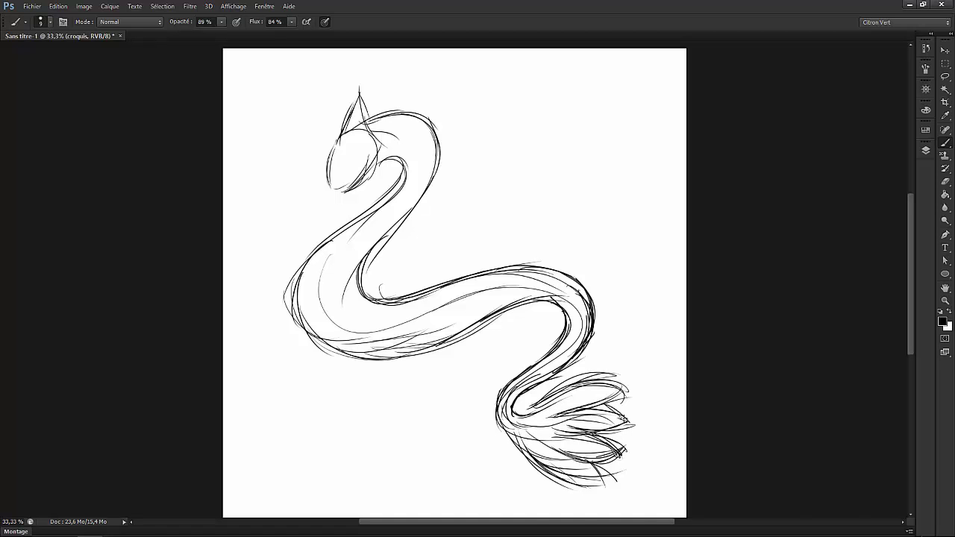
# - Fade the rough lines of the head, horn and upper neck with a reduced-opacity eraser
pyautogui.hotkey('ctrl', '+')
pyautogui.scroll(2, 494, 306)
pyautogui.hotkey('ctrl', '+')
pyautogui.press('e')
pyautogui.rightClick(371, 223)
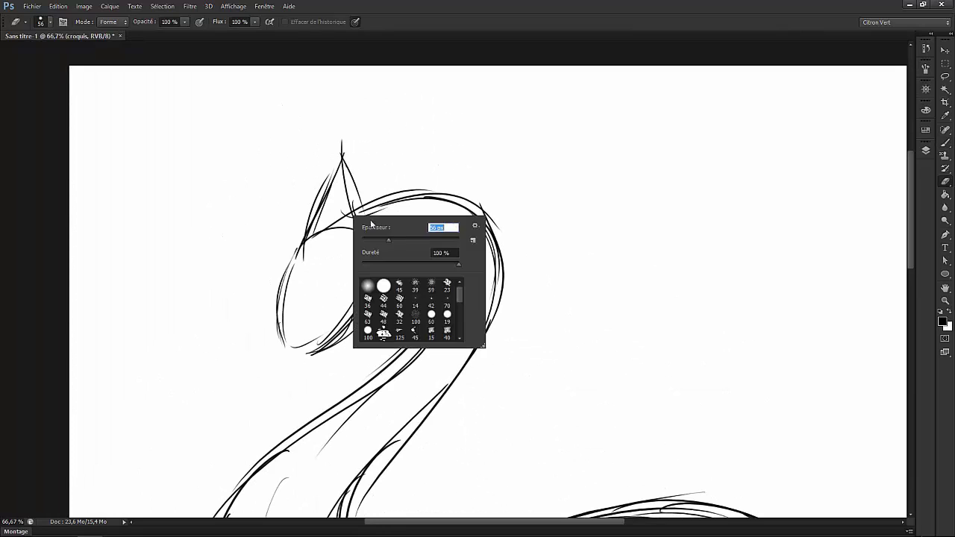
pyautogui.press('Return')
pyautogui.press('5')
pyautogui.moveTo(340, 153)
pyautogui.mouseDown()
pyautogui.moveTo(315, 319)
pyautogui.moveTo(431, 231)
pyautogui.mouseUp()
# - Redraw clean, dark contours for the head, the tall horn and the top of the neck over the faded lines
pyautogui.press('b')
pyautogui.moveTo(317, 215); pyautogui.dragTo(276, 282)
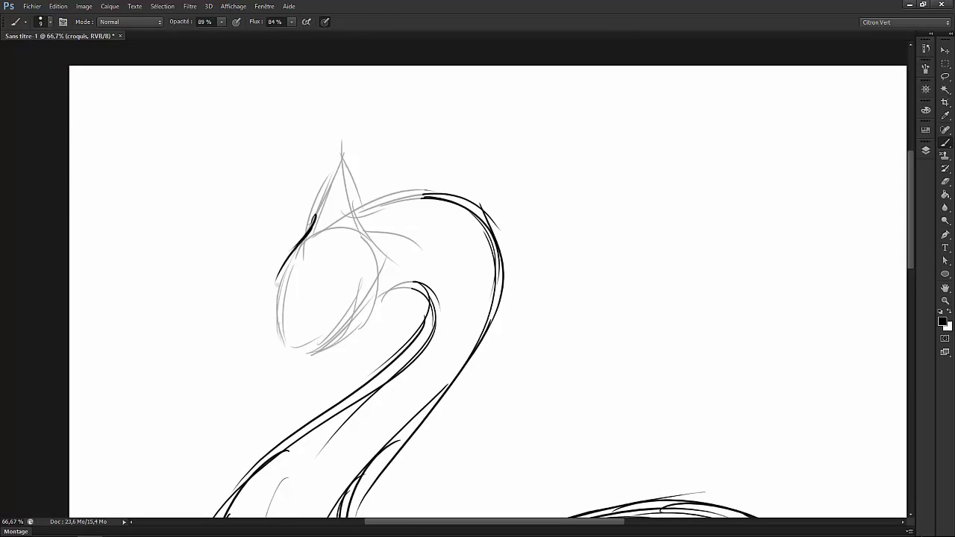
pyautogui.moveTo(298, 250)
pyautogui.mouseDown()
pyautogui.moveTo(291, 354)
pyautogui.moveTo(403, 263)
pyautogui.moveTo(431, 302)
pyautogui.moveTo(430, 349)
pyautogui.mouseUp()
pyautogui.press('e')
pyautogui.press('b')
pyautogui.moveTo(329, 155)
pyautogui.mouseDown()
pyautogui.moveTo(311, 219)
pyautogui.moveTo(338, 125)
pyautogui.moveTo(357, 210)
pyautogui.moveTo(423, 196)
pyautogui.moveTo(499, 283)
pyautogui.mouseUp()
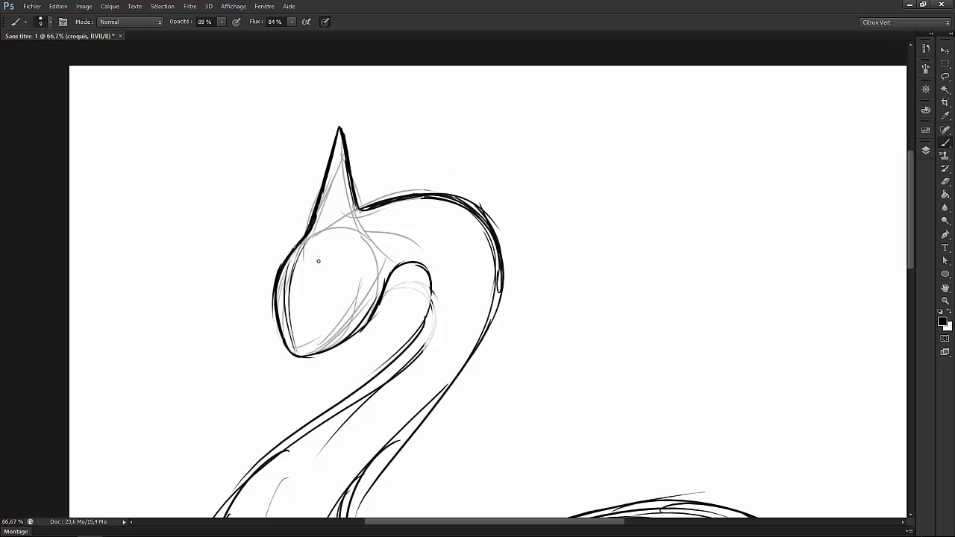
pyautogui.moveTo(224, 171); pyautogui.dragTo(296, 112)
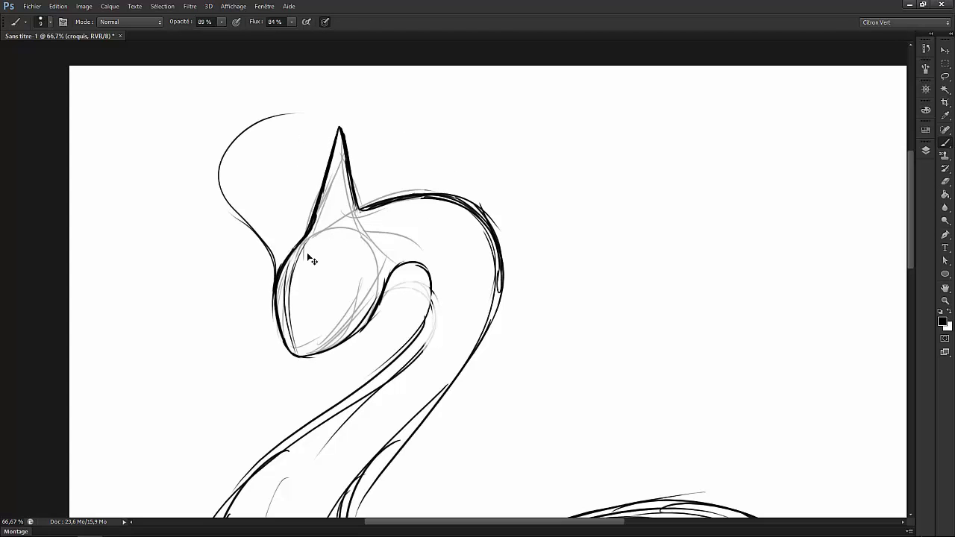
pyautogui.hotkey('ctrl', 'alt', 'z')
pyautogui.hotkey('ctrl', 'alt', 'z')
# - Sketch two long, curved antennae rising from the brows on both sides of the horn, and thicken the brow arch
pyautogui.moveTo(277, 263); pyautogui.dragTo(229, 164)
pyautogui.moveTo(316, 286); pyautogui.dragTo(401, 112)
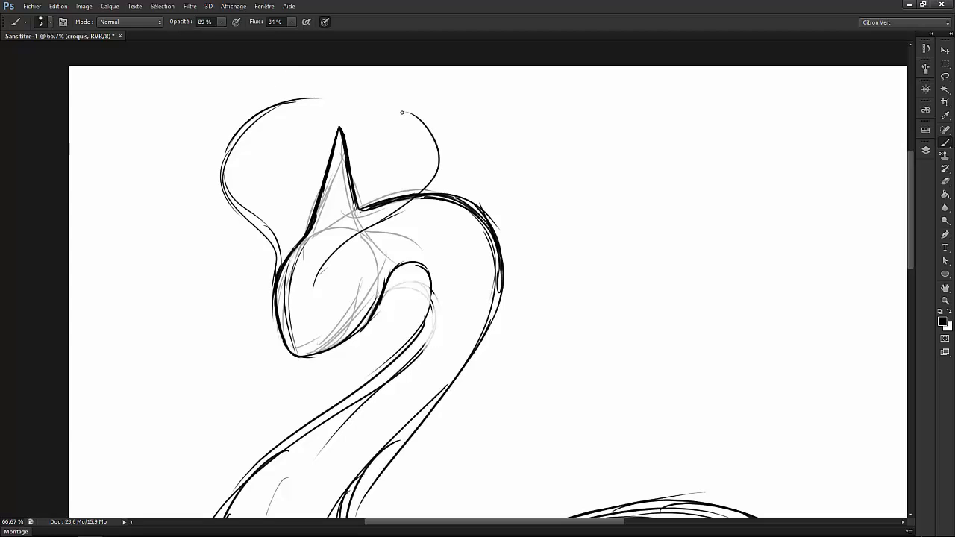
pyautogui.moveTo(314, 284); pyautogui.dragTo(440, 119)
pyautogui.moveTo(385, 103)
pyautogui.mouseDown()
pyautogui.moveTo(419, 192)
pyautogui.moveTo(313, 284)
pyautogui.mouseUp()
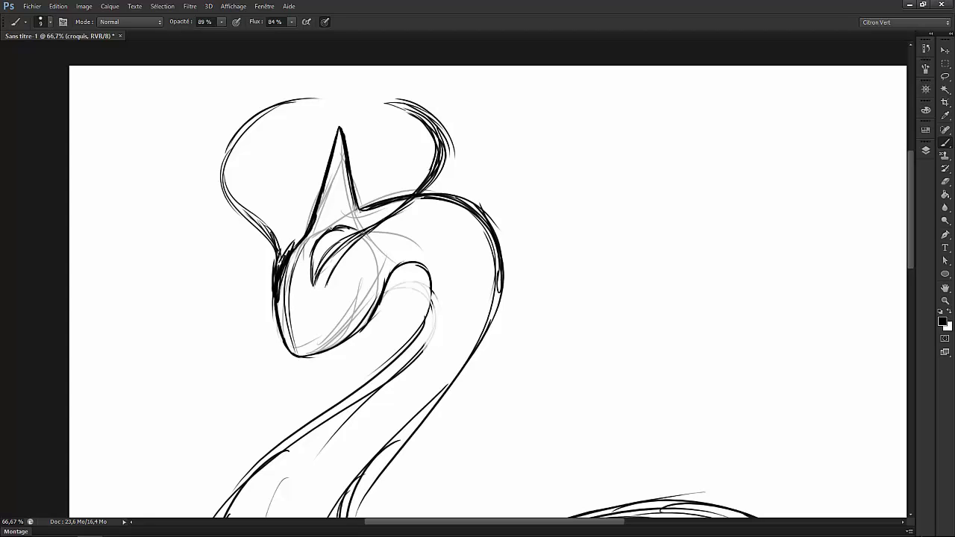
pyautogui.moveTo(313, 282); pyautogui.dragTo(355, 224)
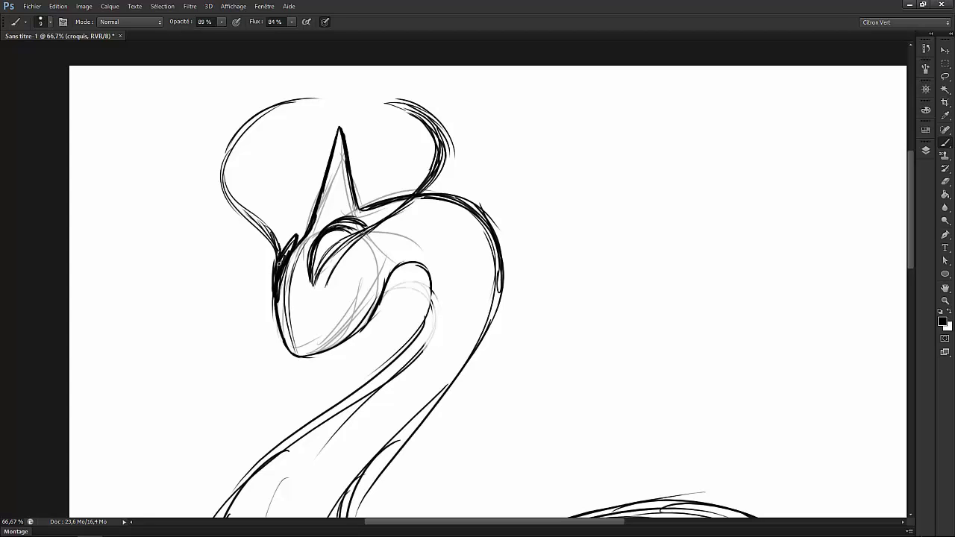
# - Sketch a long flowing strand from behind the eye down across the neck to the body, with a jagged forked end
pyautogui.moveTo(379, 246); pyautogui.dragTo(451, 485)
pyautogui.hotkey('ctrl', '-')
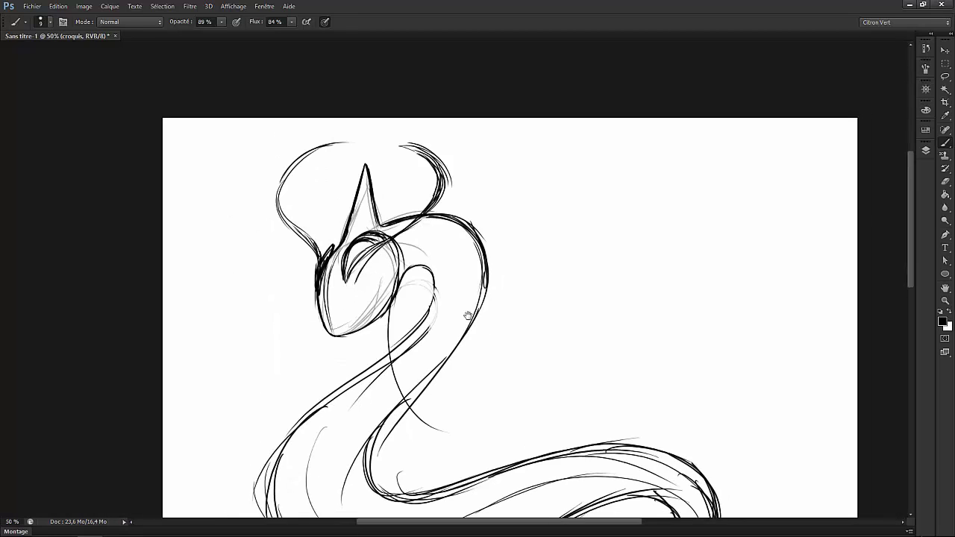
pyautogui.moveTo(403, 321); pyautogui.dragTo(539, 417)
pyautogui.moveTo(373, 179); pyautogui.dragTo(356, 332)
pyautogui.moveTo(356, 280); pyautogui.dragTo(471, 429)
pyautogui.hotkey('ctrl', 'z')
pyautogui.moveTo(364, 247)
pyautogui.mouseDown()
pyautogui.moveTo(388, 377)
pyautogui.moveTo(464, 466)
pyautogui.mouseUp()
pyautogui.moveTo(468, 416); pyautogui.dragTo(527, 411)
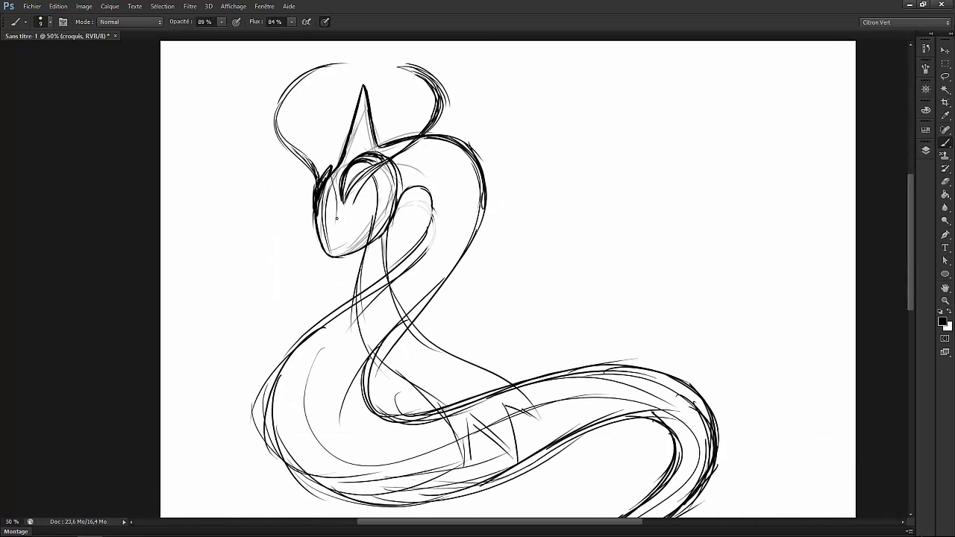
pyautogui.hotkey('ctrl', 'z')
pyautogui.moveTo(314, 240)
pyautogui.mouseDown()
pyautogui.moveTo(254, 396)
pyautogui.moveTo(229, 373)
pyautogui.mouseUp()
pyautogui.moveTo(281, 284); pyautogui.dragTo(262, 433)
pyautogui.moveTo(271, 305); pyautogui.dragTo(269, 377)
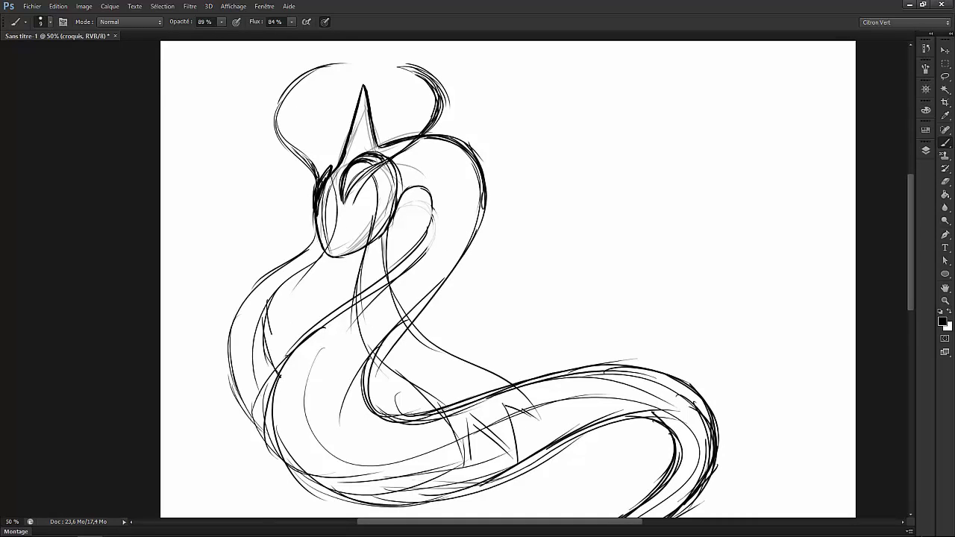
pyautogui.hotkey('ctrl', 'alt', 'z')
pyautogui.hotkey('ctrl', 'alt', 'z')
pyautogui.hotkey('ctrl', 'alt', 'z')
pyautogui.hotkey('ctrl', 'alt', 'z')
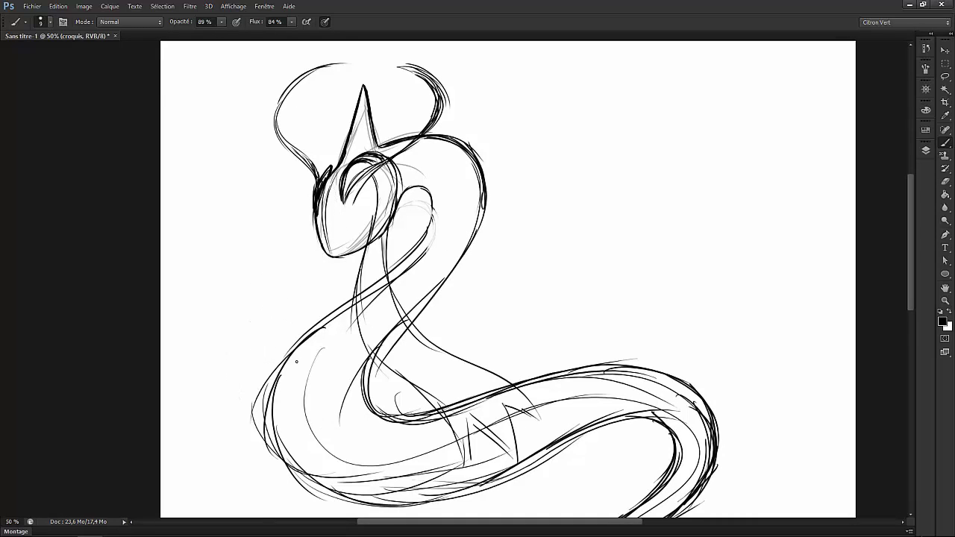
# - Sketch the front strand falling from the muzzle to the chest, and darken the chest contour
pyautogui.moveTo(328, 258); pyautogui.dragTo(246, 382)
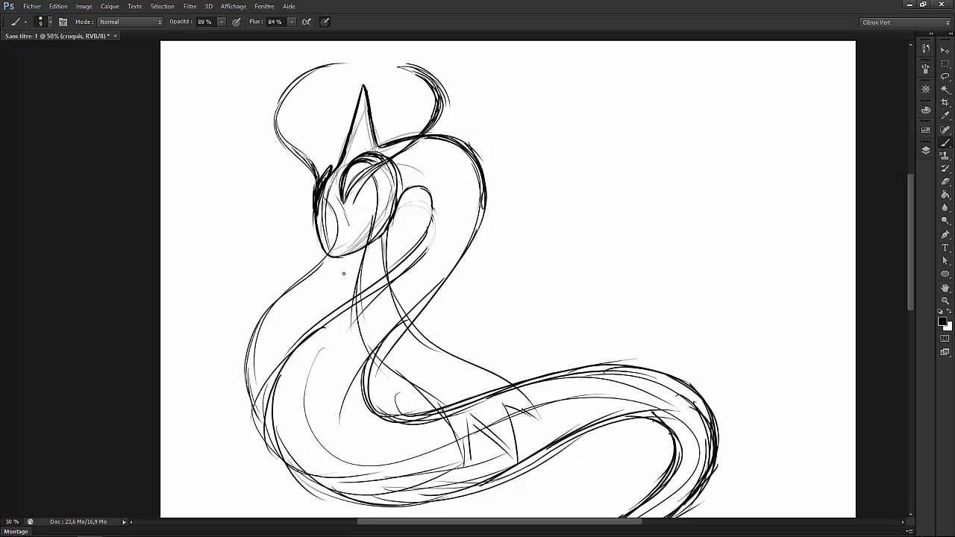
pyautogui.moveTo(343, 274)
pyautogui.mouseDown()
pyautogui.moveTo(311, 332)
pyautogui.moveTo(265, 463)
pyautogui.mouseUp()
pyautogui.moveTo(328, 323); pyautogui.dragTo(269, 455)
pyautogui.moveTo(317, 378)
pyautogui.mouseDown()
pyautogui.moveTo(328, 497)
pyautogui.moveTo(298, 485)
pyautogui.mouseUp()
pyautogui.press('e')
pyautogui.press('b')
pyautogui.moveTo(276, 449); pyautogui.dragTo(361, 506)
# - Fade the overlapping lines on the face below the brow with the eraser to make room for the eye
pyautogui.hotkey('ctrl', '+')
pyautogui.hotkey('ctrl', '+')
pyautogui.press('e')
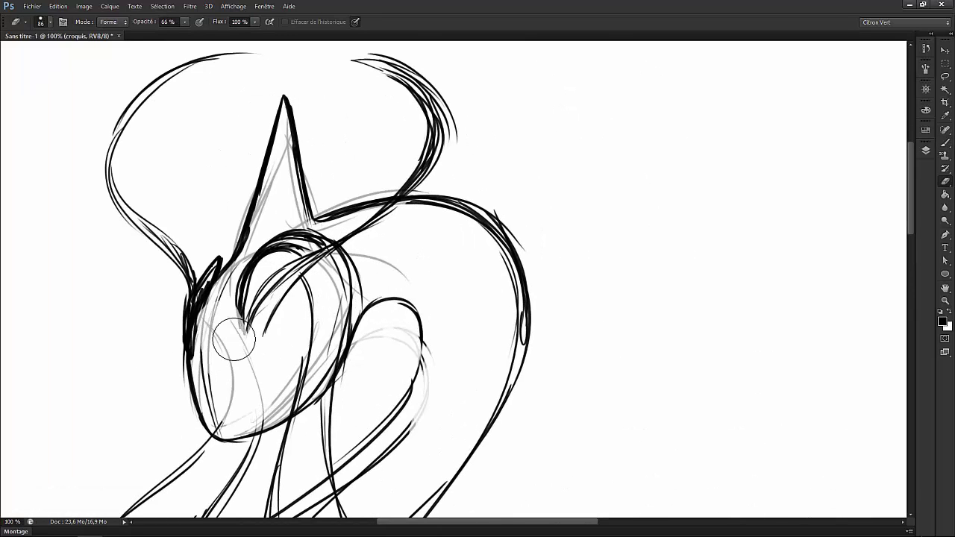
pyautogui.press('b')
pyautogui.press('e')
pyautogui.moveTo(270, 297); pyautogui.dragTo(248, 334)
pyautogui.moveTo(253, 284); pyautogui.dragTo(239, 343)
# - Draw the eye under the brow, with a slanted outline and a pupil
pyautogui.press('b')
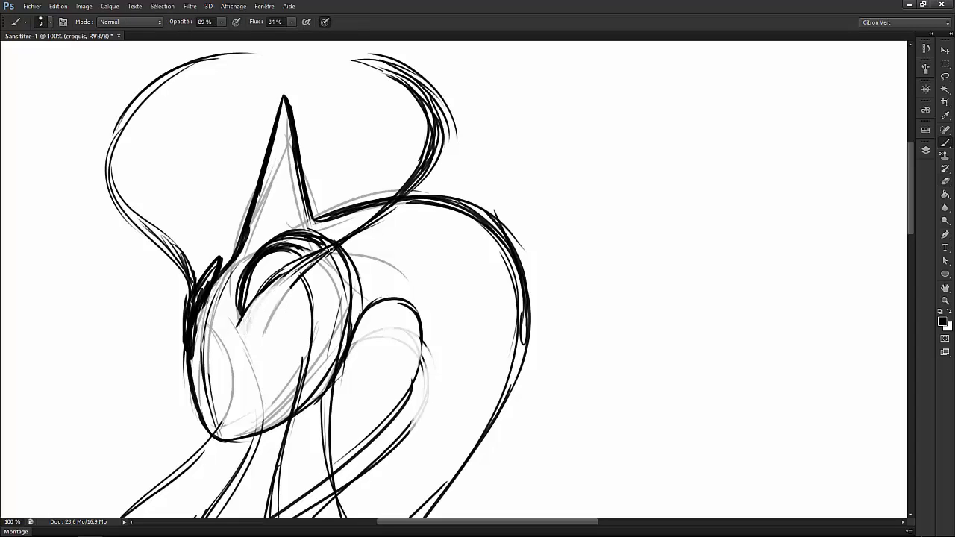
pyautogui.moveTo(328, 250); pyautogui.dragTo(257, 347)
pyautogui.moveTo(297, 282)
pyautogui.mouseDown()
pyautogui.moveTo(281, 338)
pyautogui.moveTo(295, 332)
pyautogui.moveTo(258, 342)
pyautogui.mouseUp()
pyautogui.press('e')
pyautogui.press('b')
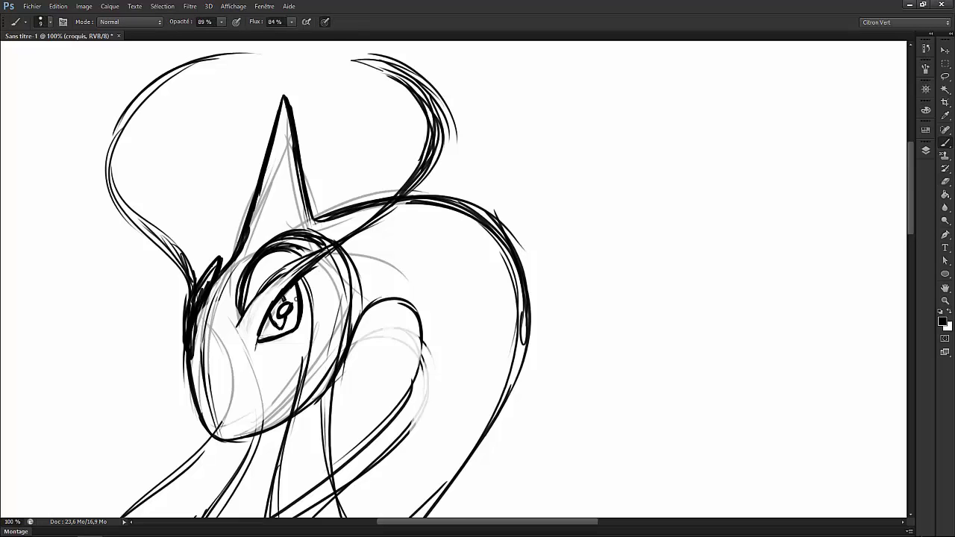
# - Lasso the eye and brow area, transform it to sit lower on the face, and deselect it
pyautogui.hotkey('ctrl', '-')
pyautogui.hotkey('ctrl', '+')
pyautogui.press('l')
pyautogui.moveTo(299, 410)
pyautogui.mouseDown()
pyautogui.moveTo(373, 246)
pyautogui.moveTo(224, 224)
pyautogui.moveTo(299, 410)
pyautogui.mouseUp()
pyautogui.hotkey('ctrl', 't')
pyautogui.moveTo(355, 334)
pyautogui.mouseDown()
pyautogui.moveTo(324, 292)
pyautogui.moveTo(329, 417)
pyautogui.moveTo(375, 297)
pyautogui.moveTo(303, 390)
pyautogui.mouseUp()
pyautogui.press('Return')
pyautogui.hotkey('ctrl', 'd')
# - Clean up the lines around the repositioned eye and redraw the brow, cheek and strand contours
pyautogui.press('e')
pyautogui.press('b')
pyautogui.moveTo(299, 254); pyautogui.dragTo(288, 396)
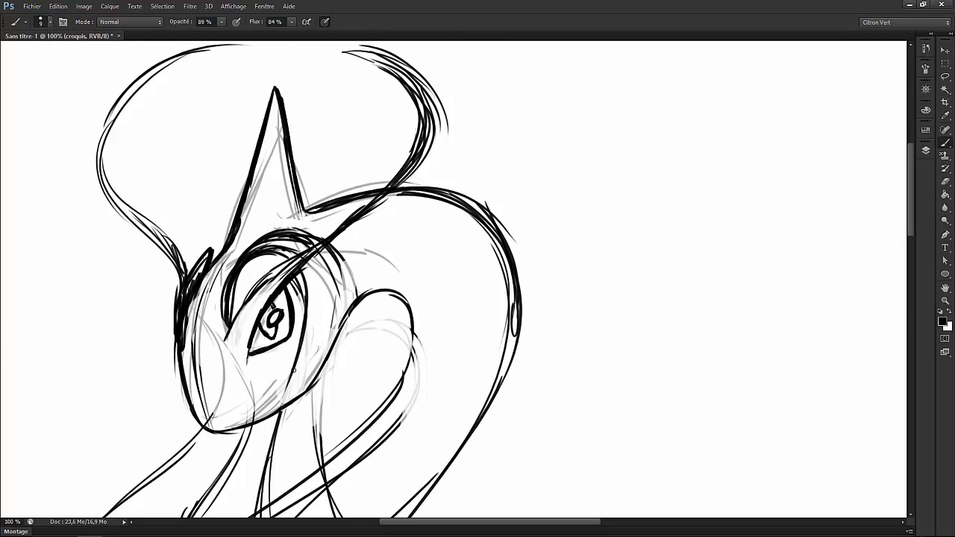
pyautogui.moveTo(347, 250); pyautogui.dragTo(335, 384)
# - Draw a thick curved band edge with a pointed lower end across the middle of the body
pyautogui.hotkey('ctrl', '-')
pyautogui.hotkey('ctrl', '-')
pyautogui.hotkey('ctrl', '-')
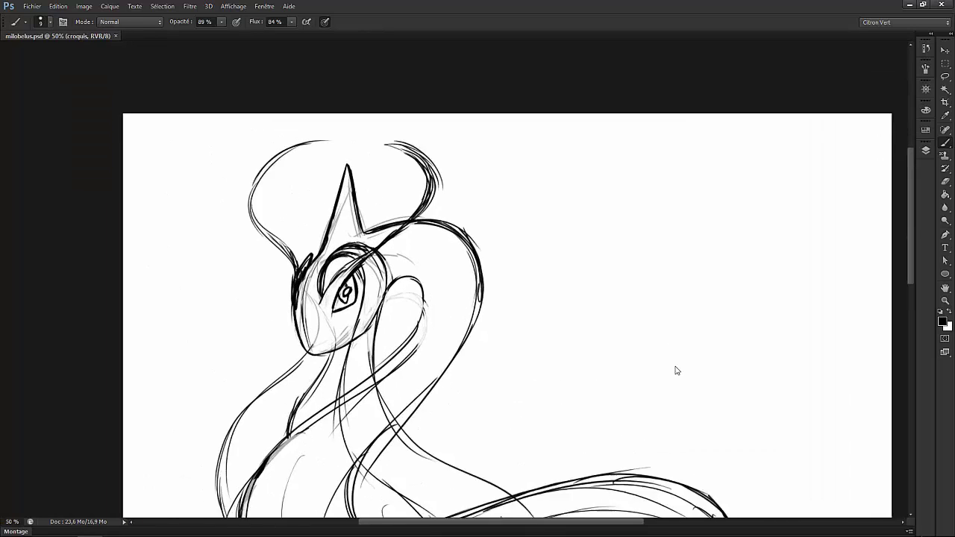
pyautogui.hotkey('ctrl', '+')
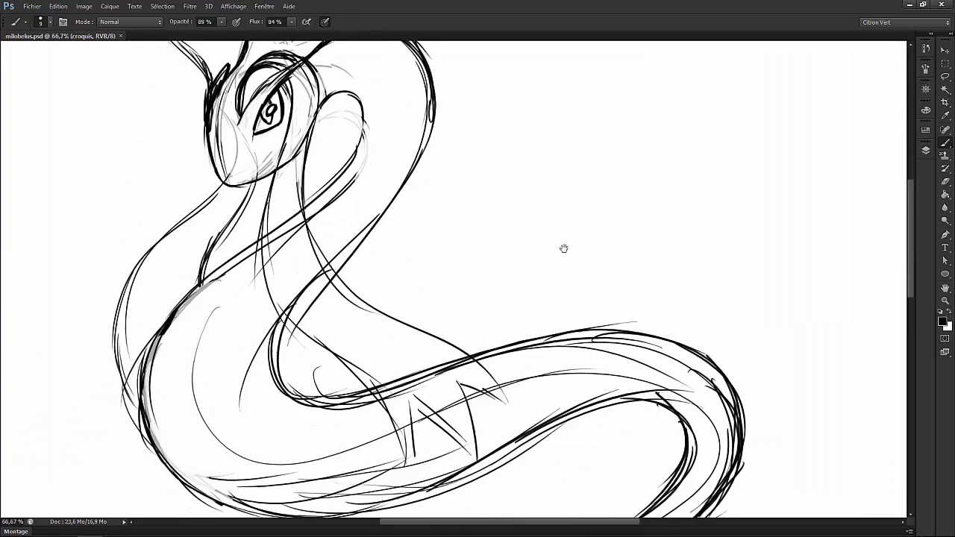
pyautogui.scroll(-5, 589, 318)
pyautogui.moveTo(487, 260); pyautogui.dragTo(486, 239)
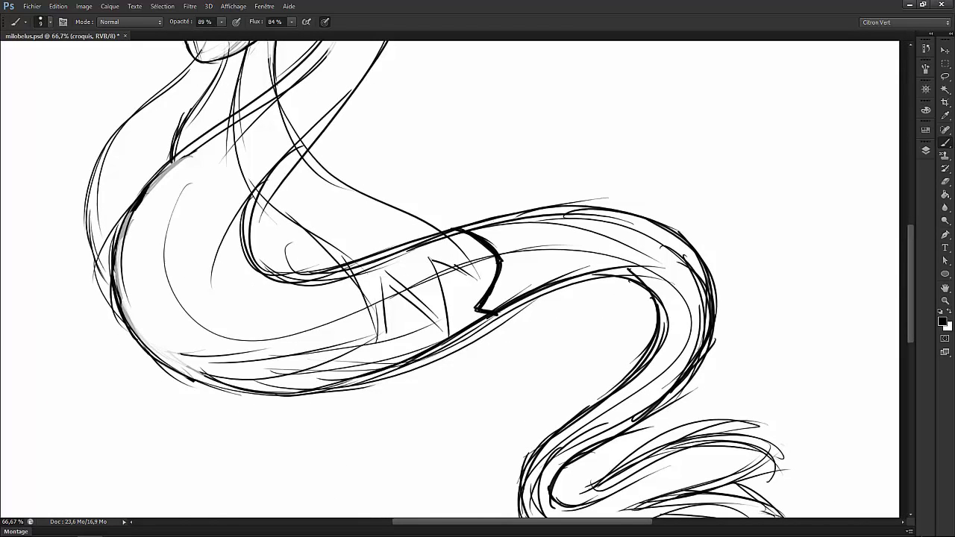
# - Erase and fade the rough construction lines inside the serpentine body, from the chest curve through the tail bend
pyautogui.hotkey('ctrl', '-')
pyautogui.hotkey('ctrl', '-')
pyautogui.hotkey('ctrl', '+')
pyautogui.press('e')
pyautogui.moveTo(297, 321); pyautogui.dragTo(299, 388)
pyautogui.moveTo(309, 446); pyautogui.dragTo(432, 422)
pyautogui.moveTo(328, 367); pyautogui.dragTo(358, 314)
pyautogui.hotkey('ctrl', '+')
pyautogui.moveTo(377, 399); pyautogui.dragTo(332, 308)
pyautogui.moveTo(377, 300)
pyautogui.mouseDown()
pyautogui.moveTo(430, 274)
pyautogui.moveTo(567, 250)
pyautogui.moveTo(728, 358)
pyautogui.mouseUp()
pyautogui.moveTo(694, 391); pyautogui.dragTo(726, 306)
pyautogui.moveTo(656, 373)
pyautogui.mouseDown()
pyautogui.moveTo(588, 409)
pyautogui.moveTo(650, 213)
pyautogui.moveTo(746, 292)
pyautogui.moveTo(480, 335)
pyautogui.moveTo(714, 223)
pyautogui.moveTo(724, 313)
pyautogui.mouseUp()
# - Redraw the body outline firmly around the rear bend down to the tail base, and erase stray lines along it
pyautogui.press('b')
pyautogui.hotkey('ctrl', 'z')
pyautogui.moveTo(721, 243); pyautogui.dragTo(635, 363)
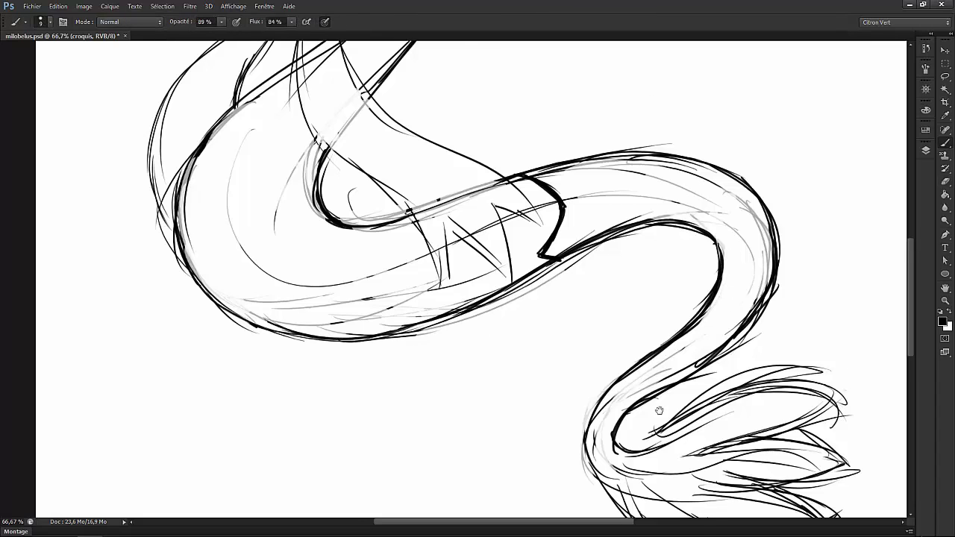
pyautogui.moveTo(660, 411); pyautogui.dragTo(652, 370)
pyautogui.moveTo(623, 384)
pyautogui.mouseDown()
pyautogui.moveTo(733, 294)
pyautogui.moveTo(767, 238)
pyautogui.mouseUp()
pyautogui.press('e')
pyautogui.moveTo(736, 266); pyautogui.dragTo(741, 261)
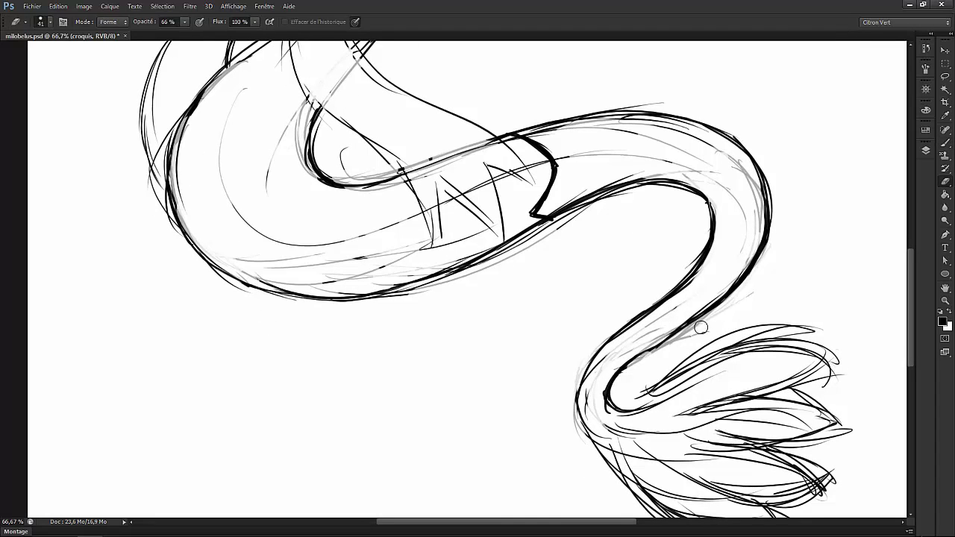
pyautogui.press('b')
pyautogui.moveTo(657, 348); pyautogui.dragTo(629, 332)
# - Fade the rough lines of the tail fan's uppermost lobe and redraw it as a long curved lobe with a pointed tip
pyautogui.moveTo(567, 415); pyautogui.dragTo(269, 329)
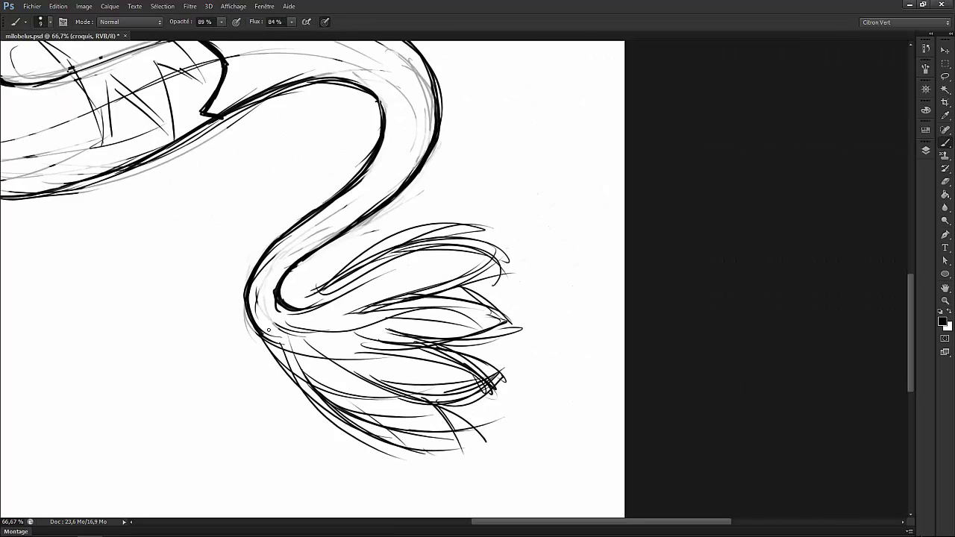
pyautogui.moveTo(326, 297); pyautogui.dragTo(460, 230)
pyautogui.hotkey('ctrl', 'z')
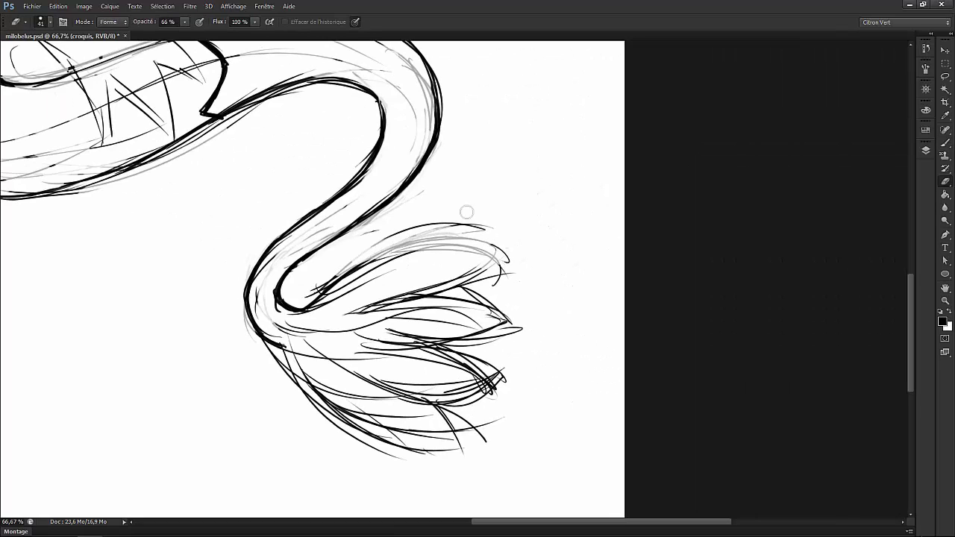
pyautogui.moveTo(329, 289); pyautogui.dragTo(479, 237)
pyautogui.moveTo(408, 241); pyautogui.dragTo(469, 248)
pyautogui.hotkey('ctrl', 'z')
pyautogui.moveTo(355, 266)
pyautogui.mouseDown()
pyautogui.moveTo(477, 232)
pyautogui.moveTo(510, 255)
pyautogui.moveTo(345, 312)
pyautogui.mouseUp()
pyautogui.press('e')
pyautogui.press('b')
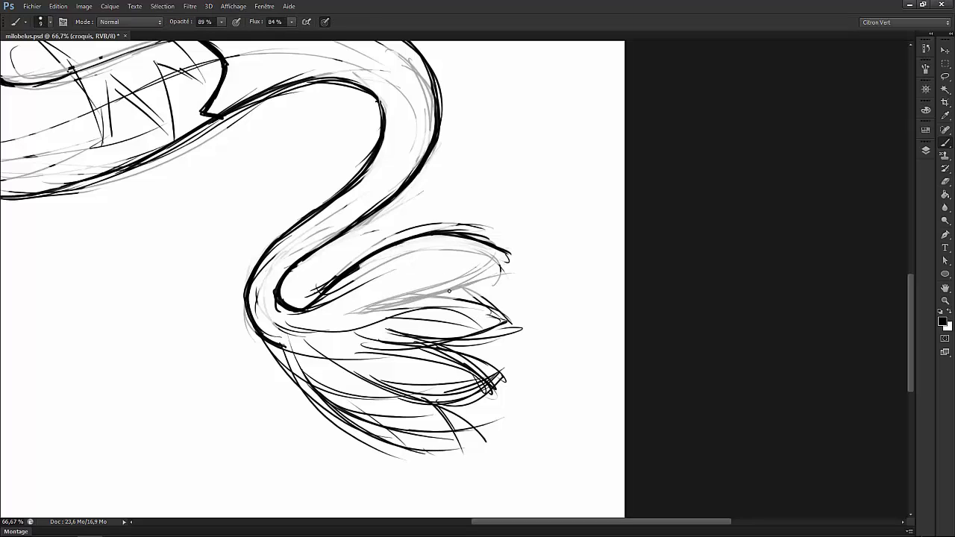
pyautogui.moveTo(450, 291); pyautogui.dragTo(522, 252)
pyautogui.moveTo(457, 237)
pyautogui.mouseDown()
pyautogui.moveTo(522, 252)
pyautogui.moveTo(512, 258)
pyautogui.mouseUp()
# - Fade the rough strokes of the fan's lowest lobe and redraw it as a thick leaf shape with a pointed tip
pyautogui.press('e')
pyautogui.moveTo(321, 418)
pyautogui.mouseDown()
pyautogui.moveTo(271, 354)
pyautogui.moveTo(455, 448)
pyautogui.moveTo(463, 440)
pyautogui.mouseUp()
pyautogui.press('b')
pyautogui.moveTo(283, 344); pyautogui.dragTo(388, 445)
pyautogui.moveTo(459, 446); pyautogui.dragTo(385, 442)
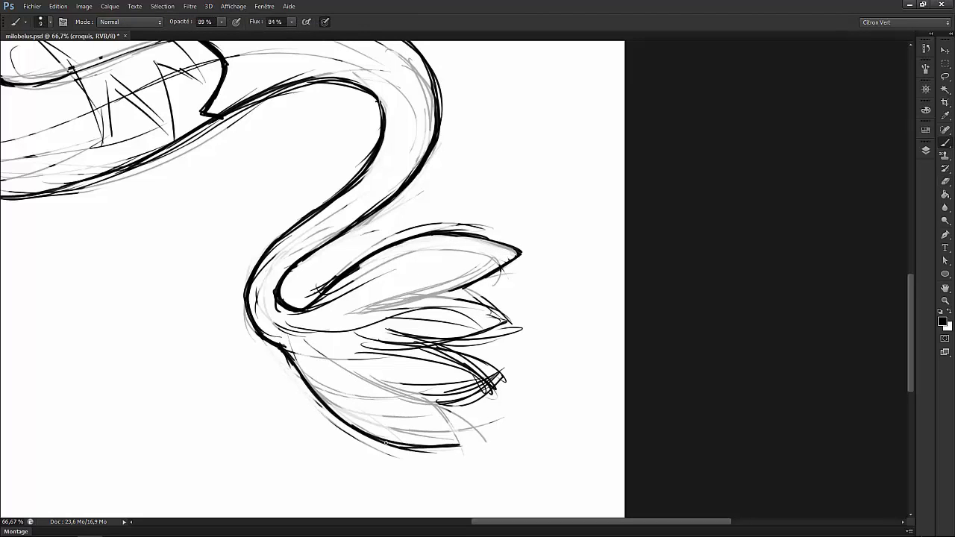
pyautogui.moveTo(330, 349)
pyautogui.mouseDown()
pyautogui.moveTo(448, 422)
pyautogui.moveTo(458, 446)
pyautogui.mouseUp()
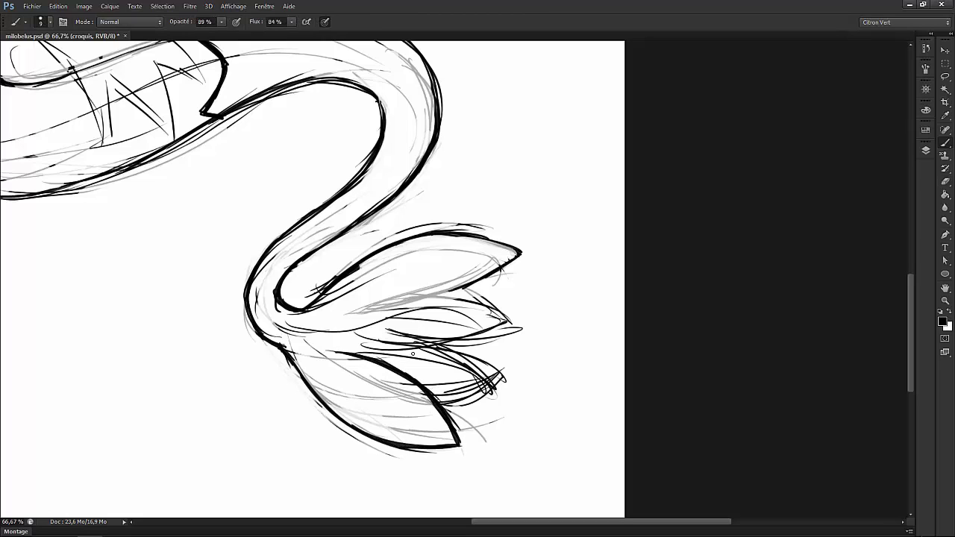
# - Fade the sketch lines of the two middle tail lobes and redraw the lower of them with a pointed tip
pyautogui.press('e')
pyautogui.moveTo(407, 300)
pyautogui.mouseDown()
pyautogui.moveTo(482, 405)
pyautogui.moveTo(507, 321)
pyautogui.mouseUp()
pyautogui.moveTo(447, 433); pyautogui.dragTo(493, 298)
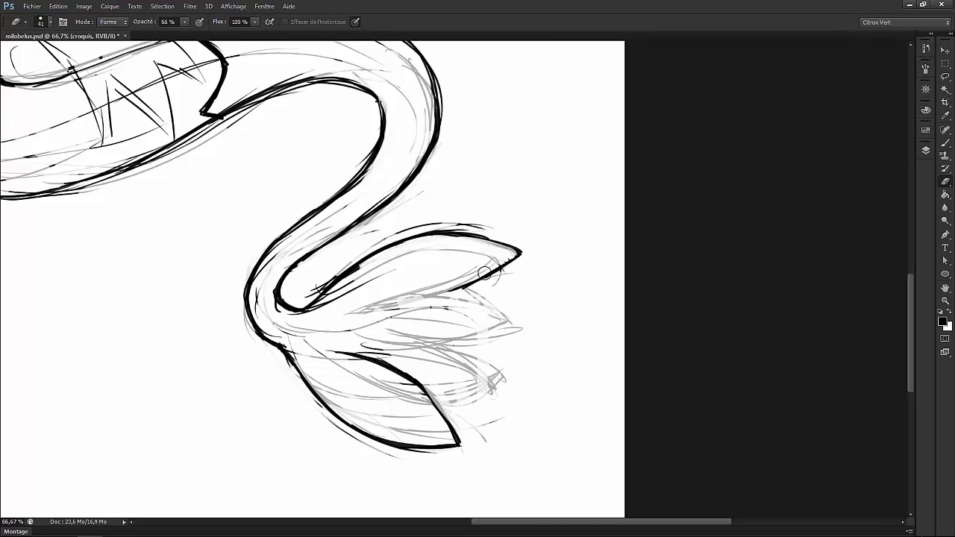
pyautogui.moveTo(369, 302); pyautogui.dragTo(500, 268)
pyautogui.press('b')
pyautogui.moveTo(379, 381); pyautogui.dragTo(512, 369)
pyautogui.moveTo(453, 383); pyautogui.dragTo(511, 373)
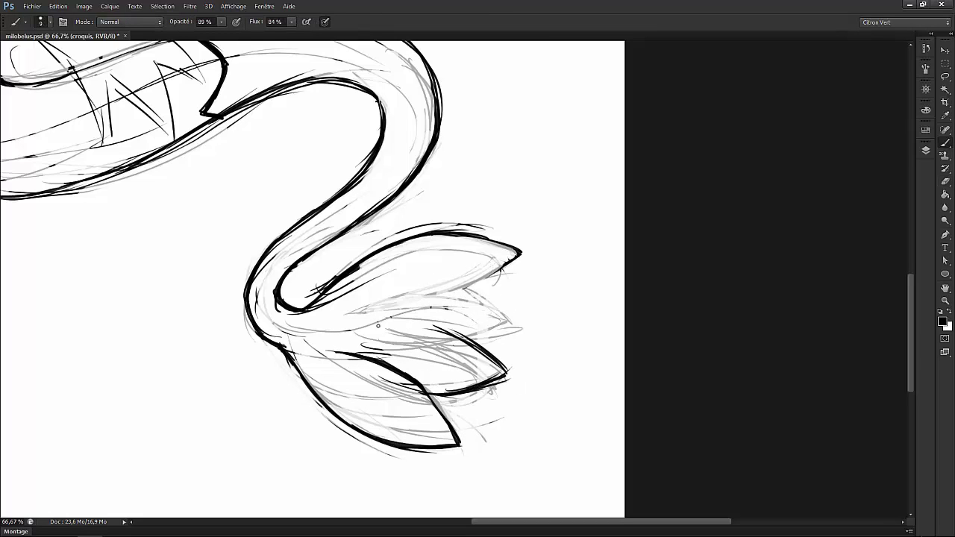
pyautogui.moveTo(369, 325)
pyautogui.mouseDown()
pyautogui.moveTo(481, 353)
pyautogui.moveTo(503, 370)
pyautogui.mouseUp()
# - Redraw the second tail lobe from the top with a pointed tip, and erase leftover sketch lines among the lobes
pyautogui.moveTo(470, 342); pyautogui.dragTo(524, 313)
pyautogui.moveTo(370, 290); pyautogui.dragTo(518, 316)
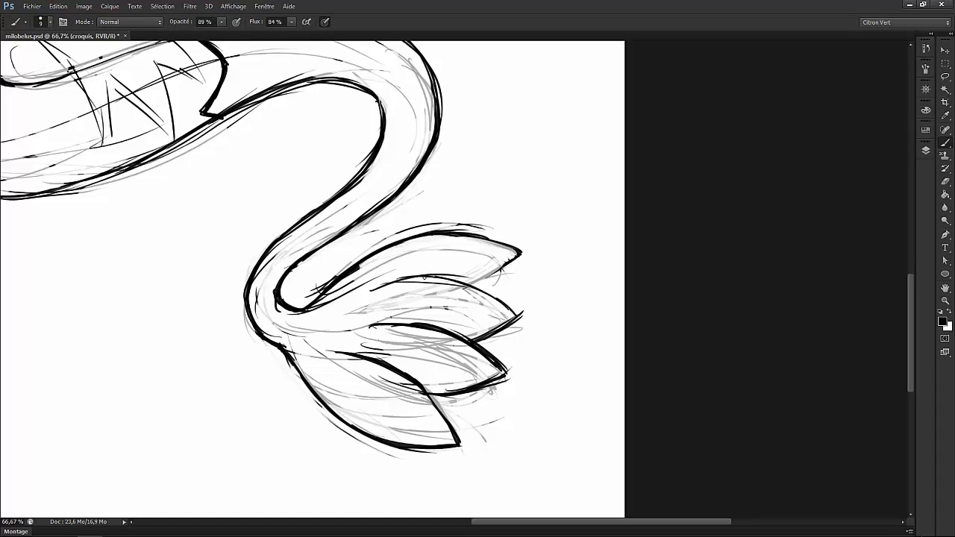
pyautogui.moveTo(412, 278); pyautogui.dragTo(522, 315)
pyautogui.moveTo(525, 316); pyautogui.dragTo(475, 340)
pyautogui.press('e')
pyautogui.moveTo(377, 264)
pyautogui.mouseDown()
pyautogui.moveTo(470, 371)
pyautogui.moveTo(356, 395)
pyautogui.moveTo(430, 292)
pyautogui.moveTo(507, 328)
pyautogui.mouseUp()
# - Draw a teardrop-shaped marking inside each of the four tail lobes, erasing leftover lines around them
pyautogui.press('b')
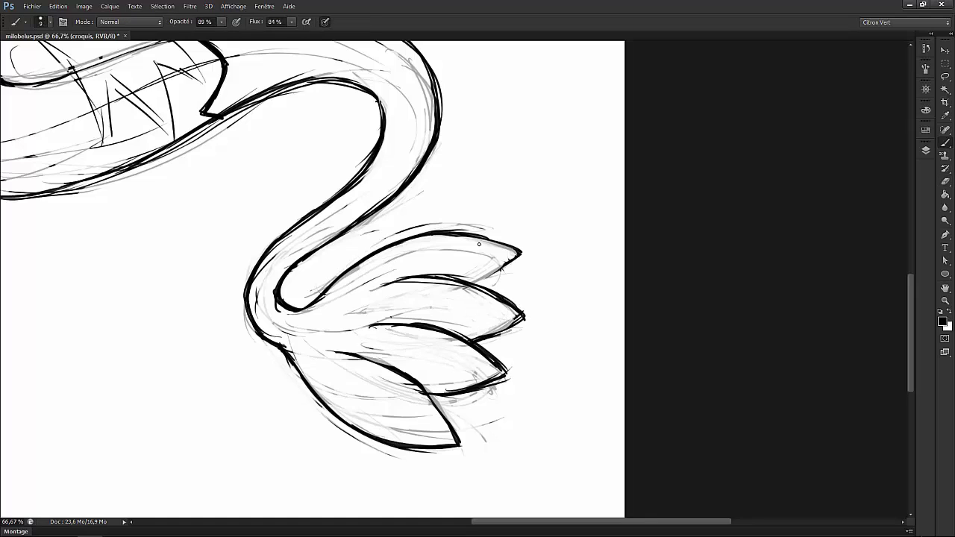
pyautogui.moveTo(337, 373); pyautogui.dragTo(424, 430)
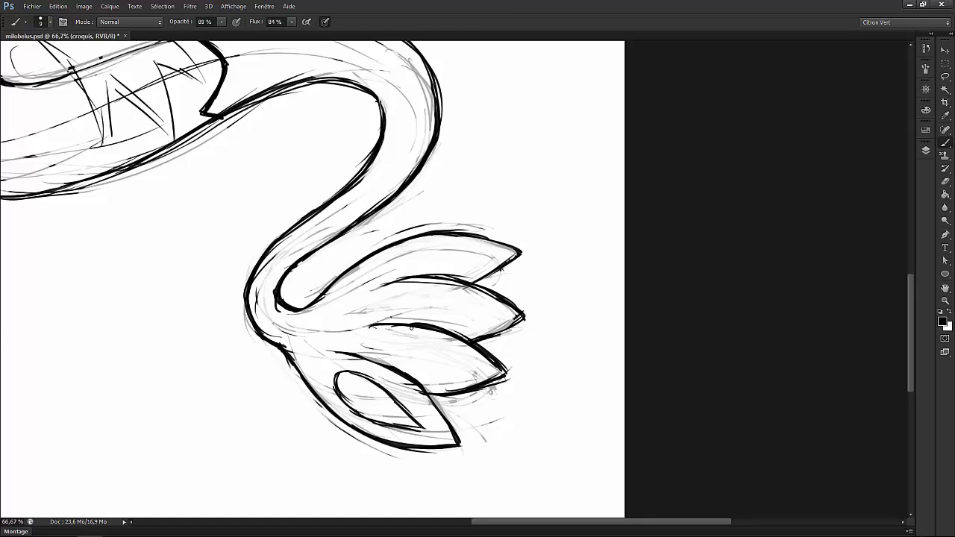
pyautogui.moveTo(368, 338)
pyautogui.mouseDown()
pyautogui.moveTo(440, 349)
pyautogui.moveTo(418, 372)
pyautogui.mouseUp()
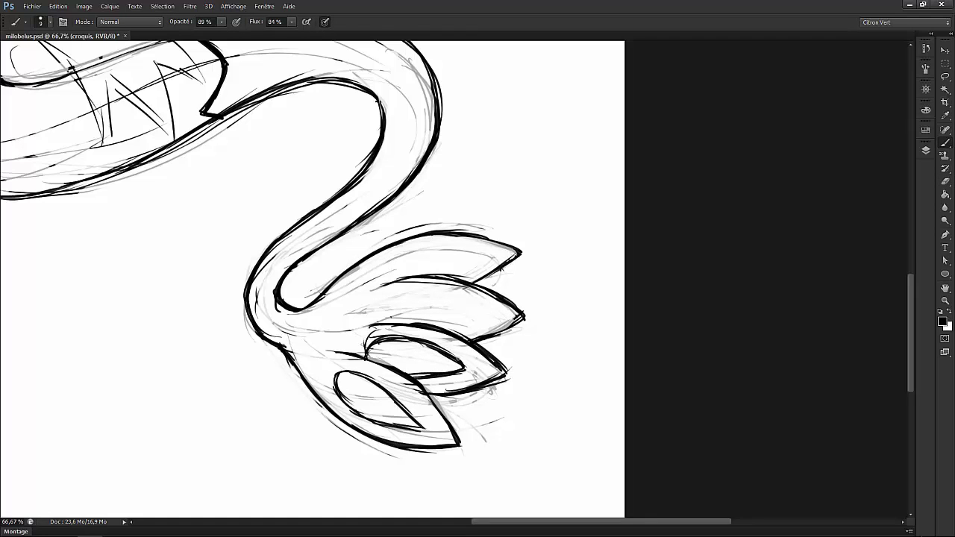
pyautogui.press('e')
pyautogui.moveTo(365, 342); pyautogui.dragTo(430, 346)
pyautogui.press('b')
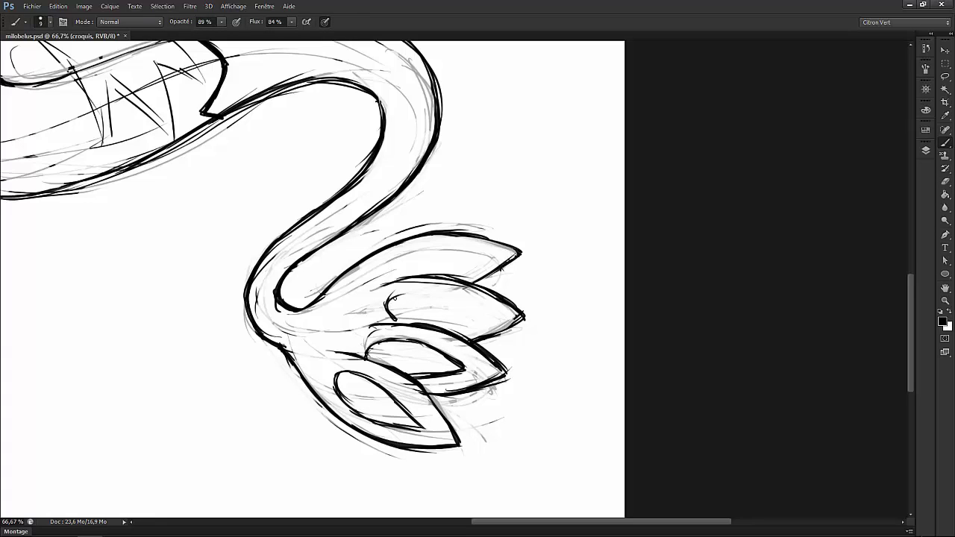
pyautogui.moveTo(392, 295)
pyautogui.mouseDown()
pyautogui.moveTo(482, 313)
pyautogui.moveTo(453, 326)
pyautogui.mouseUp()
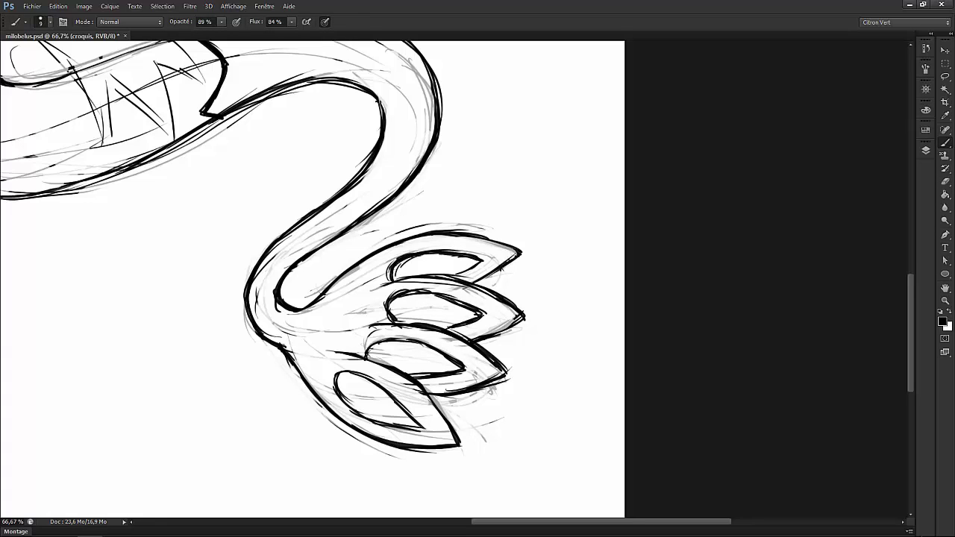
# - Draw thick-edged polygonal scales on the body from the band edge to the start of the rear bend
pyautogui.hotkey('ctrl', '-')
pyautogui.hotkey('ctrl', '-')
pyautogui.hotkey('ctrl', '-')
pyautogui.hotkey('ctrl', '+')
pyautogui.hotkey('ctrl', '+')
pyautogui.hotkey('ctrl', '+')
pyautogui.moveTo(610, 299); pyautogui.dragTo(409, 285)
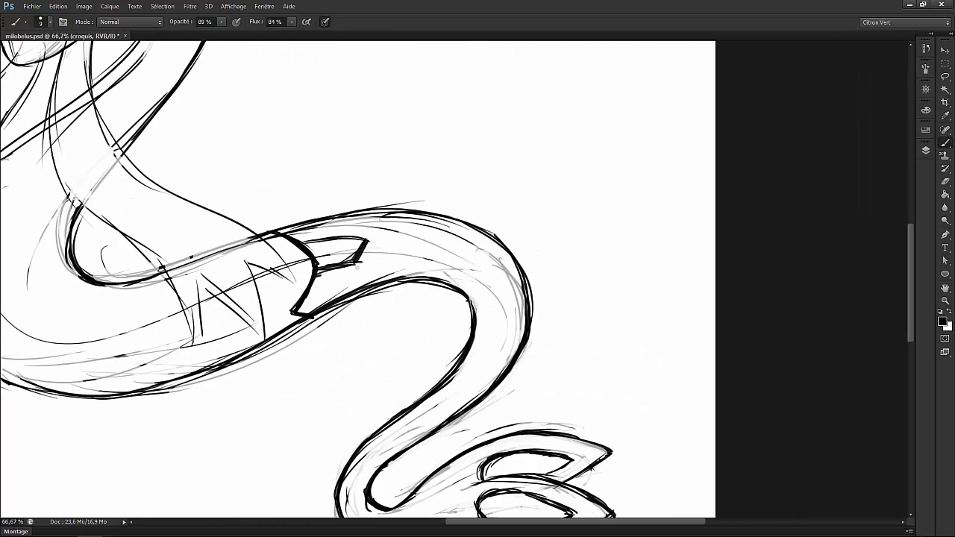
pyautogui.moveTo(357, 267)
pyautogui.mouseDown()
pyautogui.moveTo(362, 239)
pyautogui.moveTo(370, 246)
pyautogui.mouseUp()
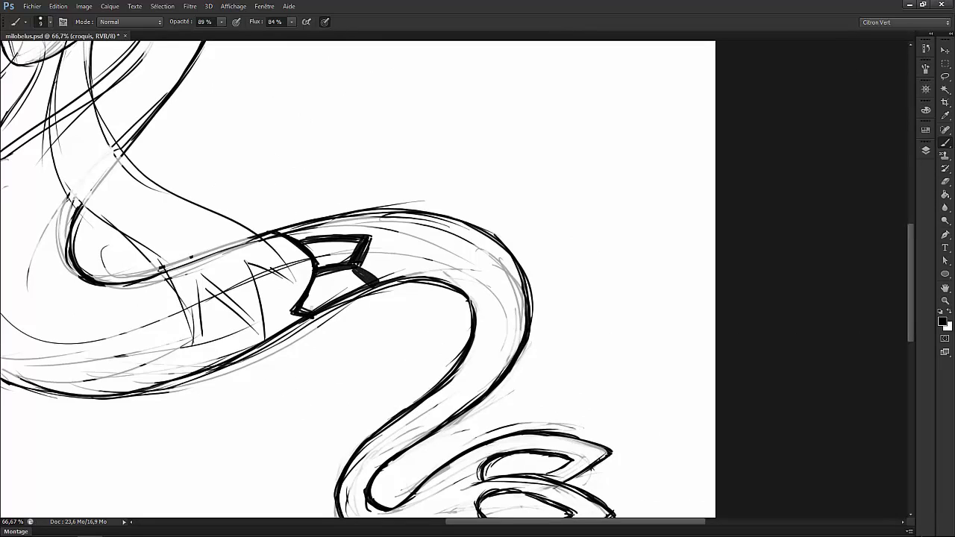
pyautogui.moveTo(319, 273); pyautogui.dragTo(303, 310)
pyautogui.moveTo(298, 237); pyautogui.dragTo(318, 290)
pyautogui.moveTo(309, 245)
pyautogui.mouseDown()
pyautogui.moveTo(356, 240)
pyautogui.moveTo(385, 208)
pyautogui.mouseUp()
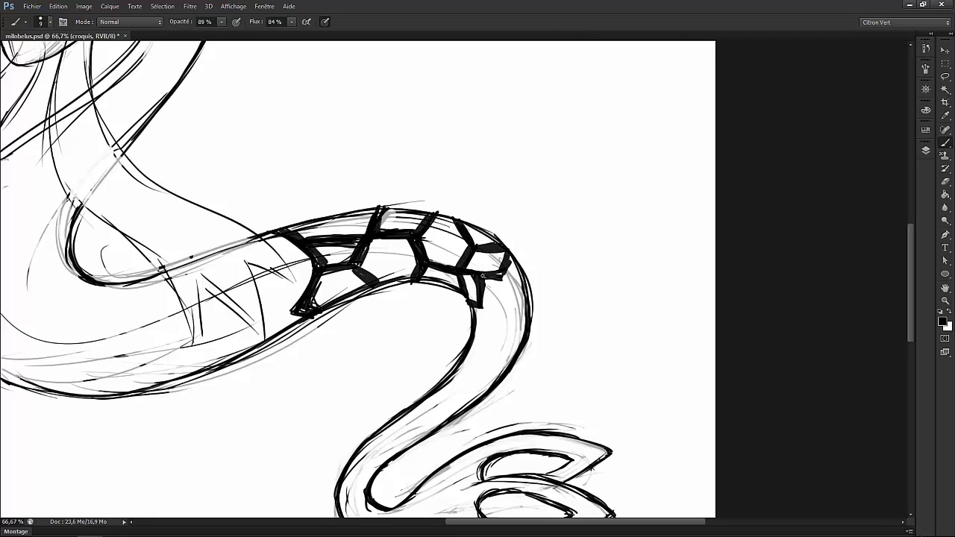
# - Continue the thick-edged scale pattern around the rear bend and down the narrowing body to the tail base
pyautogui.moveTo(503, 276)
pyautogui.mouseDown()
pyautogui.moveTo(527, 314)
pyautogui.moveTo(520, 308)
pyautogui.mouseUp()
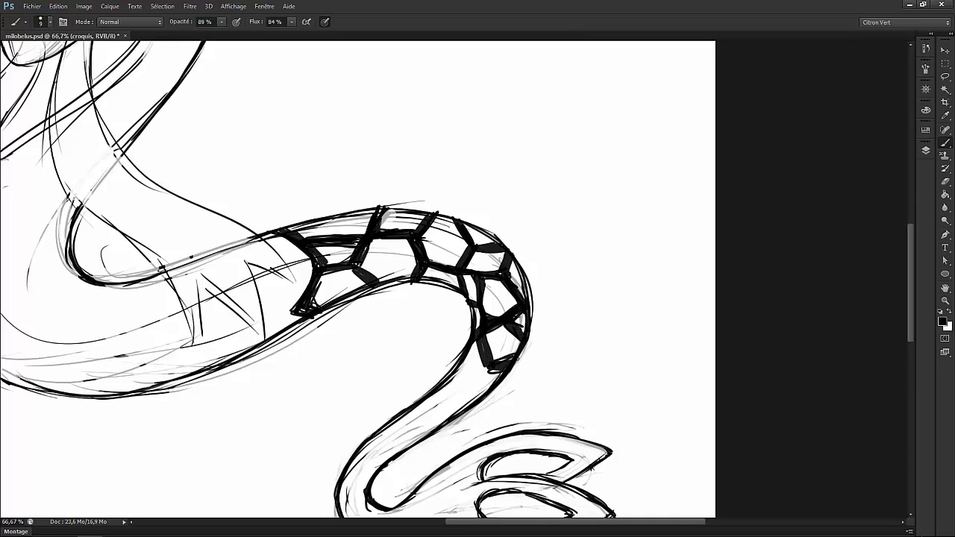
pyautogui.scroll(-3, 493, 298)
pyautogui.moveTo(489, 285); pyautogui.dragTo(457, 312)
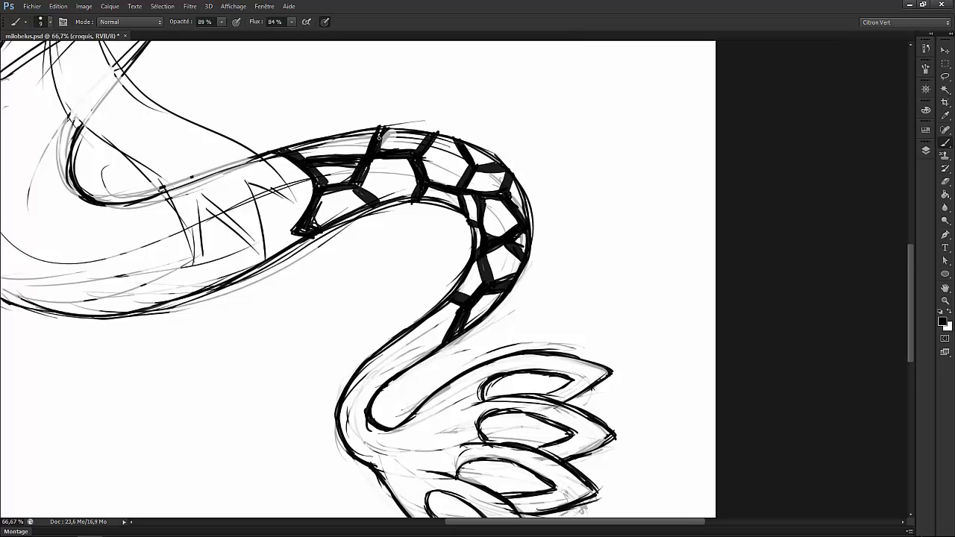
pyautogui.scroll(-3, 380, 134)
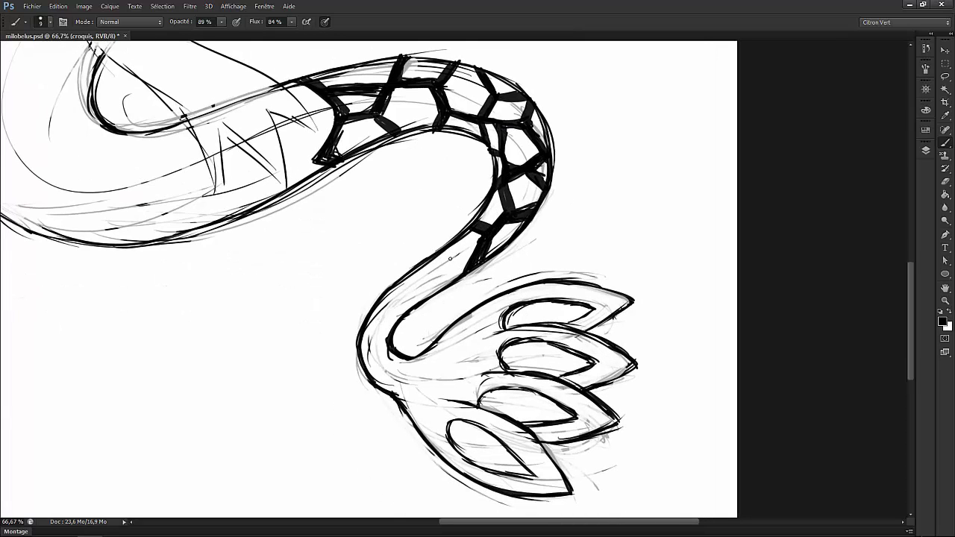
pyautogui.moveTo(464, 265)
pyautogui.mouseDown()
pyautogui.moveTo(422, 275)
pyautogui.moveTo(384, 339)
pyautogui.mouseUp()
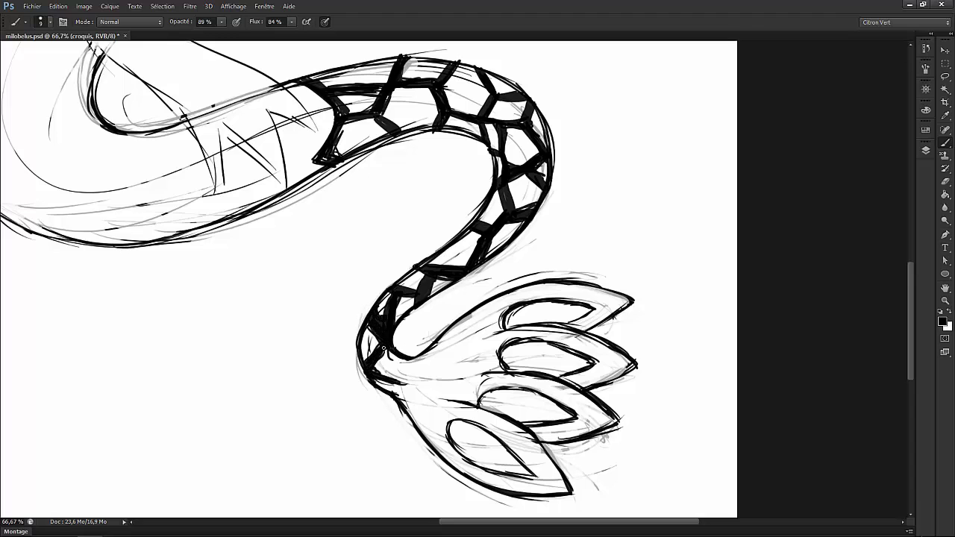
pyautogui.hotkey('ctrl', '-')
pyautogui.hotkey('ctrl', '-')
pyautogui.hotkey('ctrl', '-')
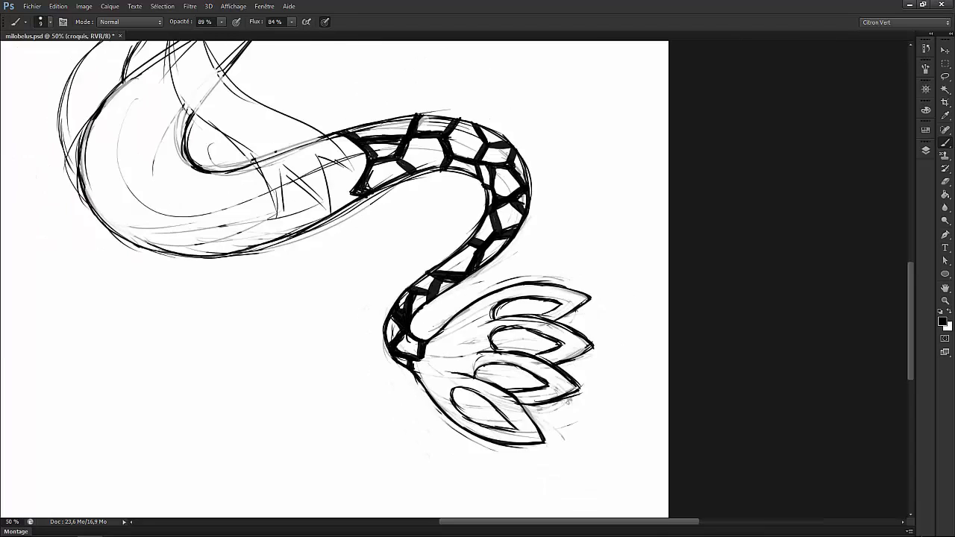
# - Fade the rough lines of the small fin at the forehead, redraw its outline cleanly, and erase stray lines in the horn
pyautogui.press('v')
pyautogui.moveTo(572, 313); pyautogui.dragTo(572, 331)
pyautogui.hotkey('ctrl', '+')
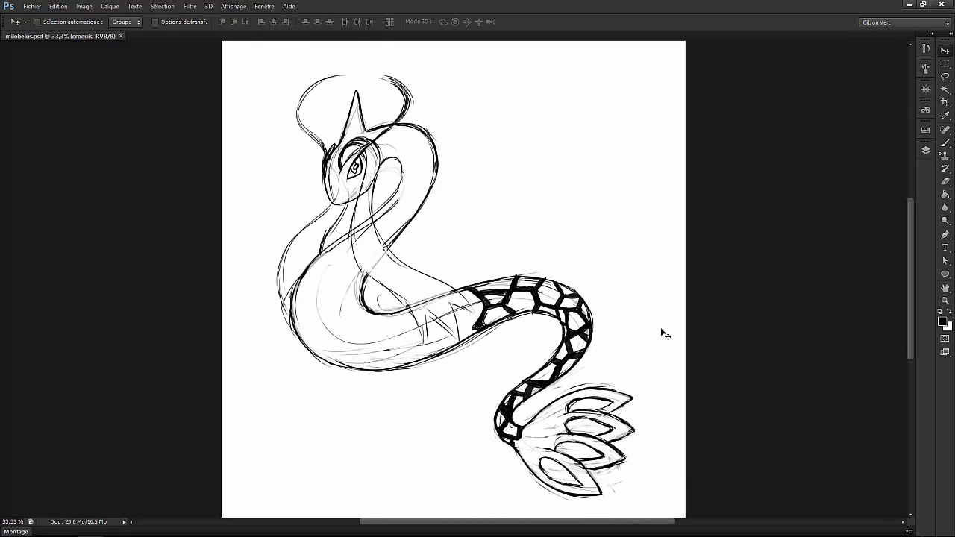
pyautogui.scroll(3, 664, 335)
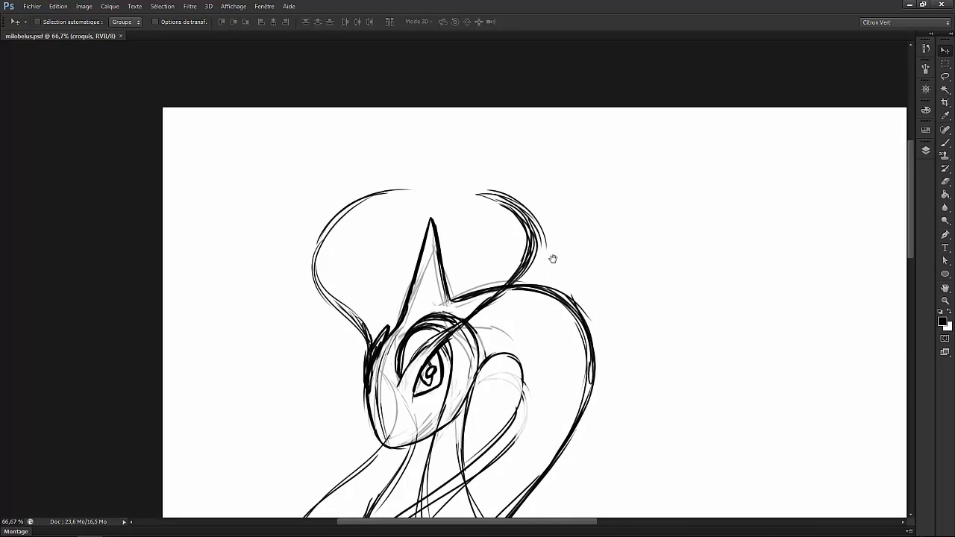
pyautogui.scroll(2, 553, 258)
pyautogui.press('e')
pyautogui.moveTo(379, 277)
pyautogui.mouseDown()
pyautogui.moveTo(366, 314)
pyautogui.moveTo(377, 276)
pyautogui.mouseUp()
pyautogui.press('b')
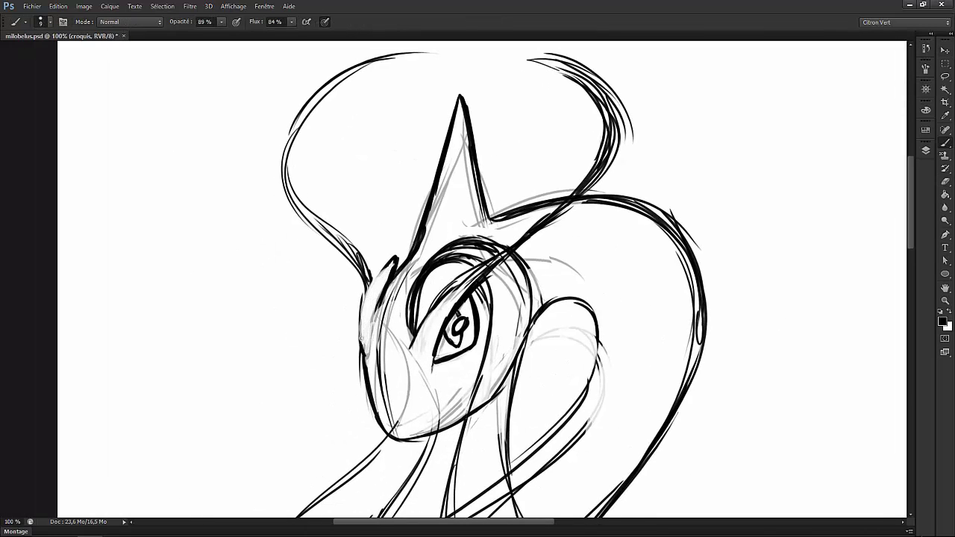
pyautogui.moveTo(362, 351)
pyautogui.mouseDown()
pyautogui.moveTo(393, 270)
pyautogui.moveTo(384, 351)
pyautogui.moveTo(447, 195)
pyautogui.mouseUp()
pyautogui.press('e')
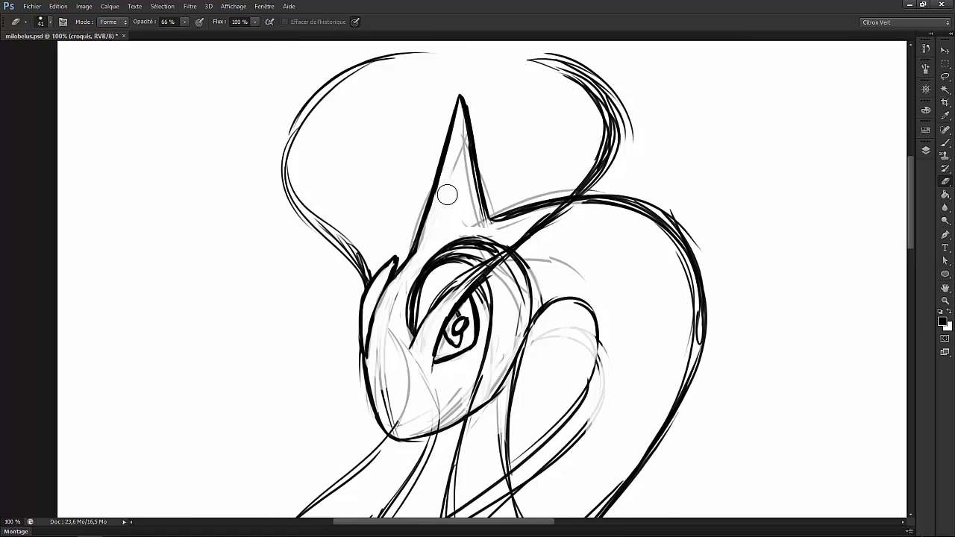
# - Colorize the croquis layer red using Hue/Saturation with saturation 85, and lower the layer's opacity to 27%
pyautogui.scroll(-5, 447, 195)
pyautogui.hotkey('ctrl', 'u')
pyautogui.moveTo(731, 386); pyautogui.dragTo(767, 385)
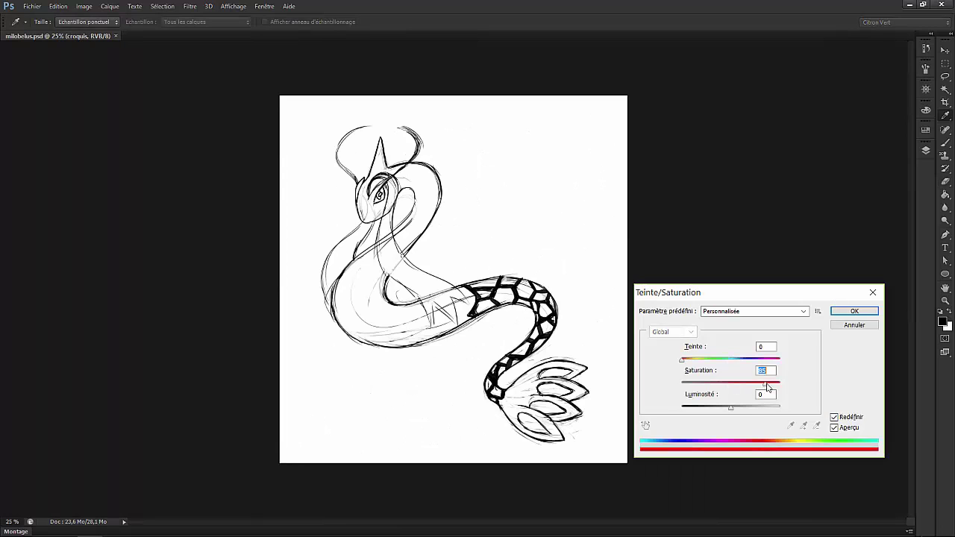
pyautogui.press('Tab')
pyautogui.press('Return')
pyautogui.press('F7')
pyautogui.moveTo(899, 94); pyautogui.dragTo(873, 100)
# - Create a new layer named contour above the croquis layer and ready the Brush tool for inking
pyautogui.hotkey('ctrl', 'shift', 'n')
pyautogui.write('contour')
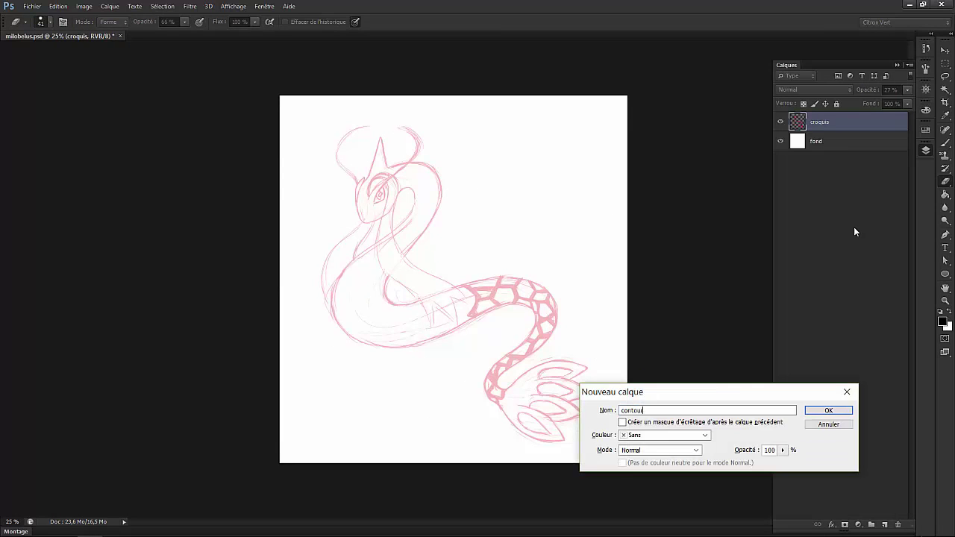
pyautogui.press('Return')
pyautogui.hotkey('ctrl', '+')
pyautogui.hotkey('ctrl', '+')
pyautogui.hotkey('ctrl', '+')
pyautogui.press('b')
pyautogui.press('F7')
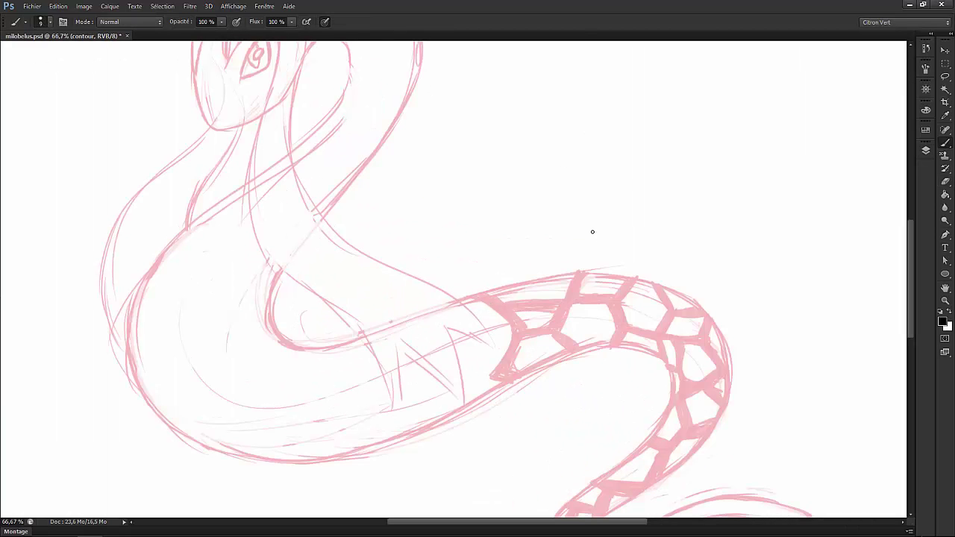
# - Ink the horn's two sides and rounded tip over the sketch, continuing into the start of the crest line behind it
pyautogui.hotkey('ctrl', '+')
pyautogui.hotkey('ctrl', '+')
pyautogui.scroll(-2, 553, 260)
pyautogui.moveTo(414, 339)
pyautogui.mouseDown()
pyautogui.moveTo(451, 305)
pyautogui.moveTo(482, 205)
pyautogui.mouseUp()
pyautogui.moveTo(482, 205)
pyautogui.mouseDown()
pyautogui.moveTo(456, 298)
pyautogui.moveTo(512, 111)
pyautogui.mouseUp()
pyautogui.moveTo(527, 112)
pyautogui.mouseDown()
pyautogui.moveTo(575, 329)
pyautogui.moveTo(590, 331)
pyautogui.moveTo(553, 261)
pyautogui.moveTo(690, 228)
pyautogui.mouseUp()
pyautogui.press('e')
pyautogui.rightClick(572, 313)
pyautogui.press('Escape')
pyautogui.press('b')
# - Ink the narrow, pointed forehead fin in front of the horn as a closed outline
pyautogui.moveTo(406, 365); pyautogui.dragTo(494, 258)
pyautogui.moveTo(384, 429); pyautogui.dragTo(439, 255)
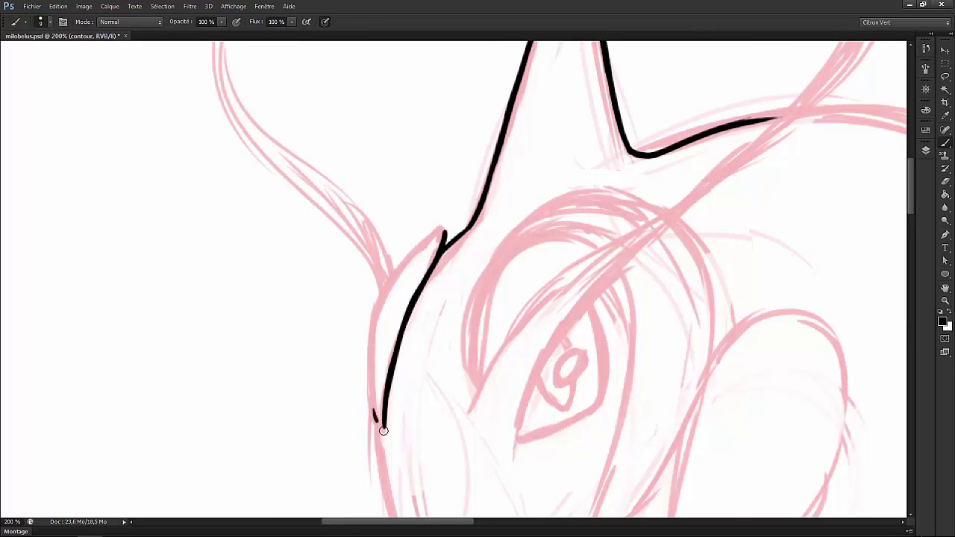
pyautogui.moveTo(383, 431); pyautogui.dragTo(377, 306)
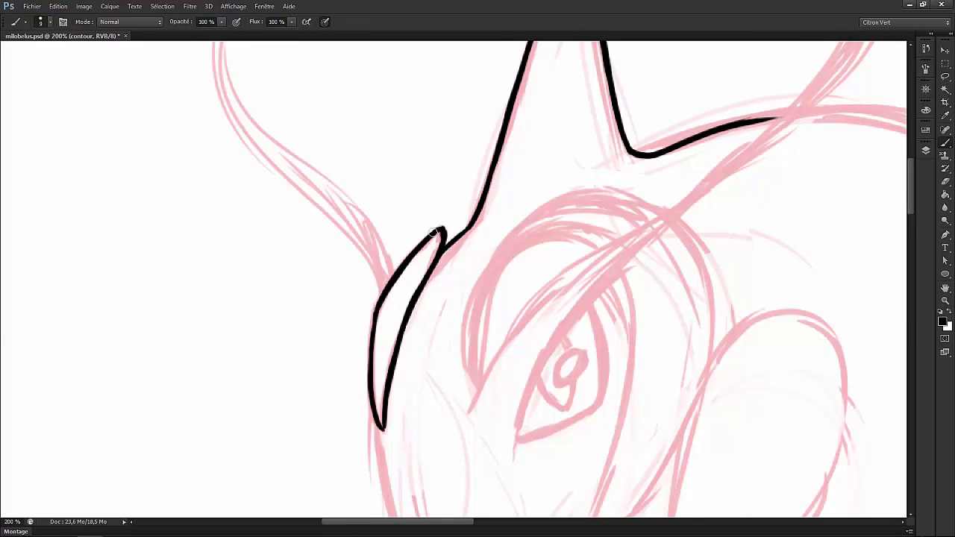
# - Ink the inner edge of the left antenna, curving from the forehead fin outward and up toward its tip
pyautogui.moveTo(433, 233)
pyautogui.mouseDown()
pyautogui.moveTo(439, 282)
pyautogui.moveTo(476, 382)
pyautogui.mouseUp()
pyautogui.moveTo(269, 160)
pyautogui.mouseDown()
pyautogui.moveTo(273, 241)
pyautogui.moveTo(420, 386)
pyautogui.mouseUp()
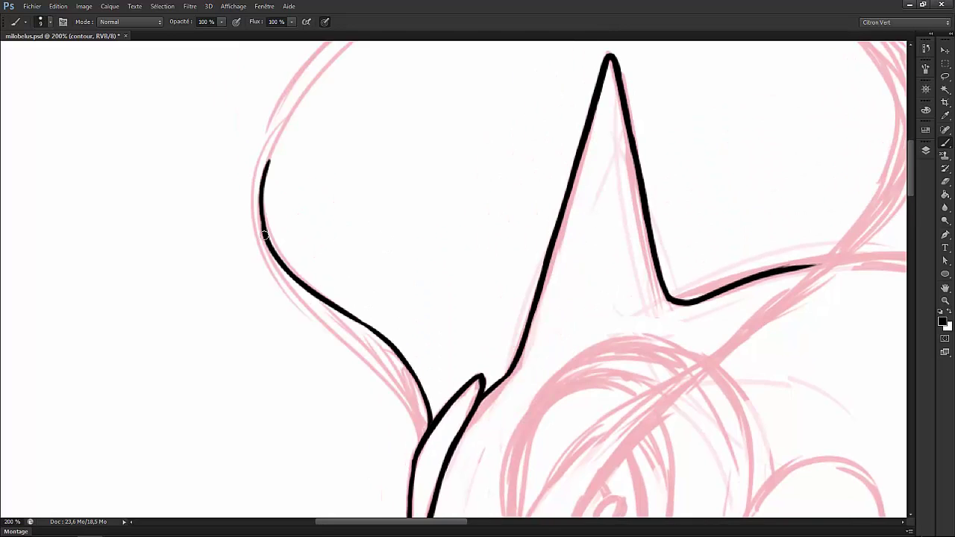
pyautogui.moveTo(264, 236)
pyautogui.mouseDown()
pyautogui.moveTo(356, 303)
pyautogui.moveTo(377, 212)
pyautogui.moveTo(552, 65)
pyautogui.mouseUp()
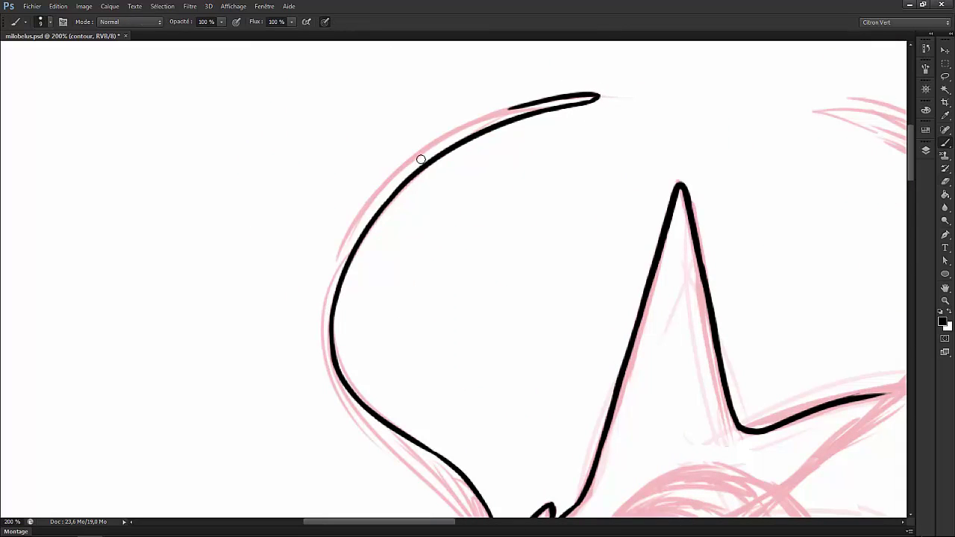
# - Ink the left antenna's outer edge from its tip down to the forehead fin and tidy the line with the Eraser
pyautogui.moveTo(356, 228)
pyautogui.mouseDown()
pyautogui.moveTo(463, 127)
pyautogui.moveTo(536, 103)
pyautogui.mouseUp()
pyautogui.hotkey('ctrl', 'z')
pyautogui.press('e')
pyautogui.moveTo(358, 226); pyautogui.dragTo(392, 177)
pyautogui.press('b')
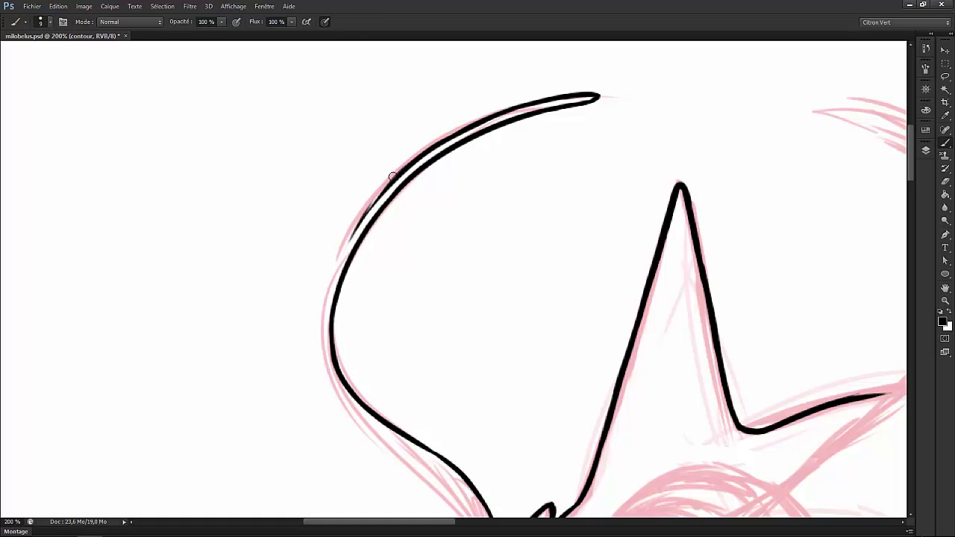
pyautogui.moveTo(366, 209)
pyautogui.mouseDown()
pyautogui.moveTo(321, 324)
pyautogui.moveTo(313, 248)
pyautogui.mouseUp()
pyautogui.press('space')
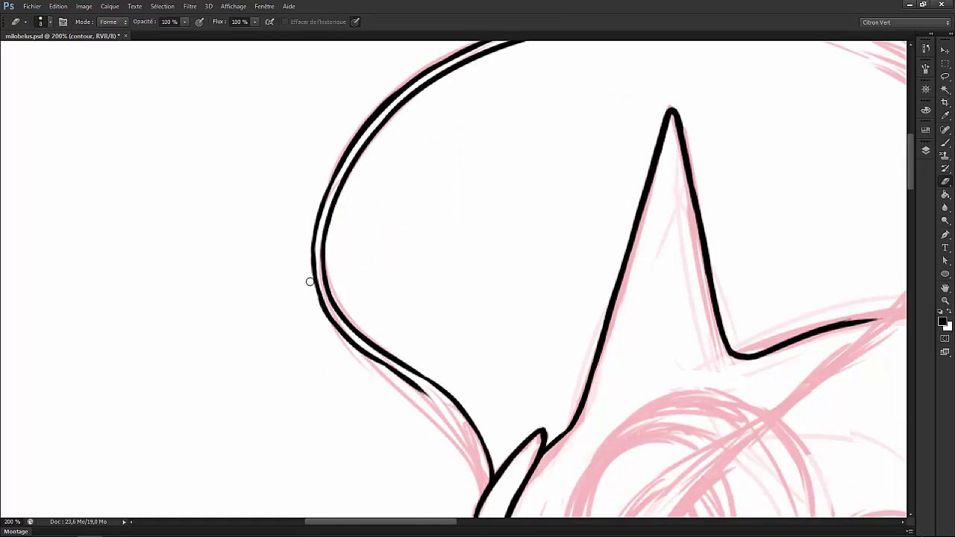
pyautogui.press('space')
pyautogui.moveTo(457, 401); pyautogui.dragTo(423, 283)
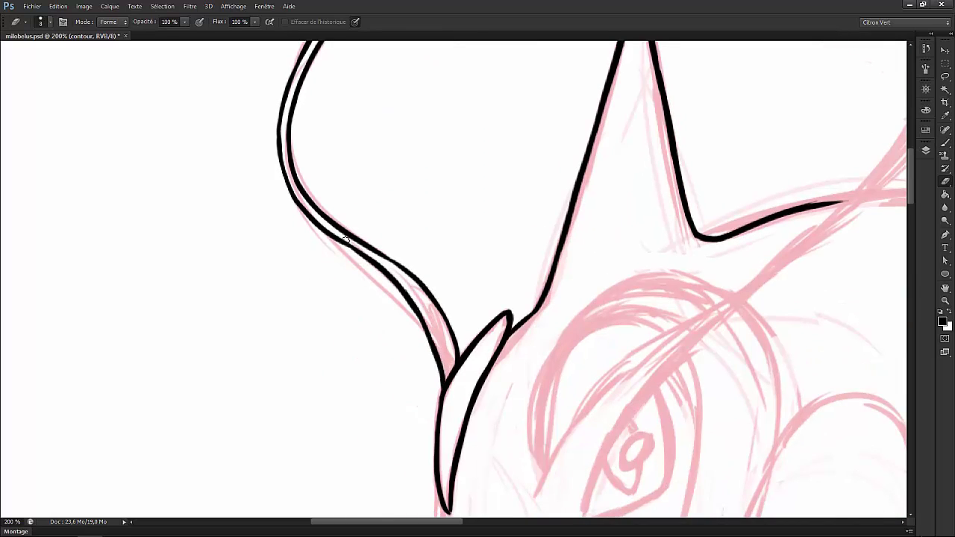
# - Ink the front of the face from the forehead fin down around the snout and along the lower jaw
pyautogui.press('space')
pyautogui.moveTo(450, 506)
pyautogui.mouseDown()
pyautogui.moveTo(327, 181)
pyautogui.moveTo(352, 301)
pyautogui.mouseUp()
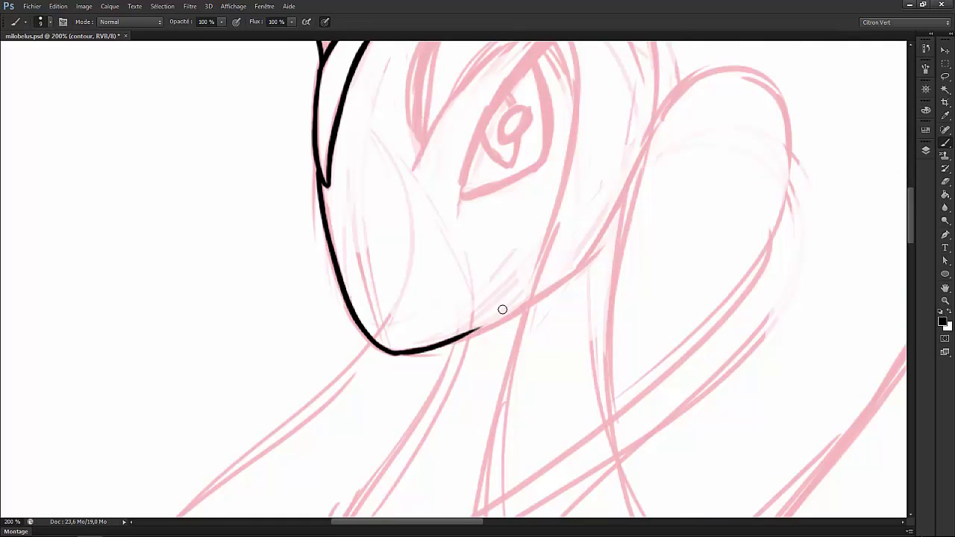
pyautogui.moveTo(589, 220)
pyautogui.mouseDown()
pyautogui.moveTo(314, 356)
pyautogui.moveTo(433, 205)
pyautogui.moveTo(321, 515)
pyautogui.moveTo(669, 202)
pyautogui.moveTo(625, 321)
pyautogui.moveTo(628, 393)
pyautogui.mouseUp()
# - Ink both edges of the right antenna from its narrow tip, around the curve and down to the brow
pyautogui.moveTo(499, 133)
pyautogui.mouseDown()
pyautogui.moveTo(622, 199)
pyautogui.moveTo(665, 283)
pyautogui.mouseUp()
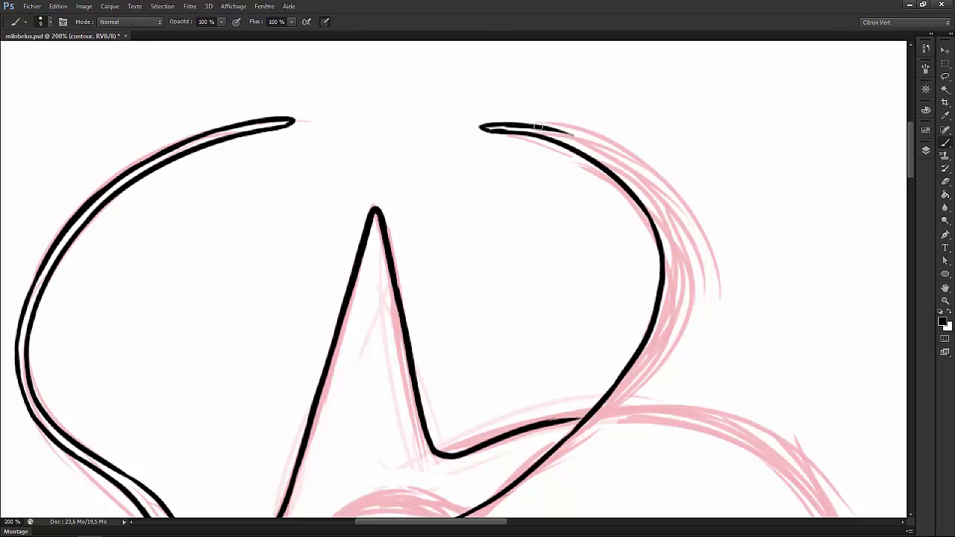
pyautogui.moveTo(594, 149); pyautogui.dragTo(676, 264)
pyautogui.moveTo(671, 217); pyautogui.dragTo(678, 265)
pyautogui.moveTo(576, 417)
pyautogui.mouseDown()
pyautogui.moveTo(584, 375)
pyautogui.moveTo(648, 280)
pyautogui.moveTo(739, 217)
pyautogui.mouseUp()
pyautogui.moveTo(711, 290); pyautogui.dragTo(748, 175)
pyautogui.moveTo(582, 274)
pyautogui.mouseDown()
pyautogui.moveTo(699, 203)
pyautogui.moveTo(689, 205)
pyautogui.mouseUp()
pyautogui.moveTo(669, 320); pyautogui.dragTo(713, 212)
# - Ink the almond-shaped outline of the eye beneath the right antenna's base
pyautogui.moveTo(478, 388)
pyautogui.mouseDown()
pyautogui.moveTo(551, 224)
pyautogui.moveTo(485, 347)
pyautogui.moveTo(568, 218)
pyautogui.moveTo(616, 175)
pyautogui.mouseUp()
pyautogui.moveTo(594, 260); pyautogui.dragTo(609, 216)
pyautogui.moveTo(512, 335); pyautogui.dragTo(492, 340)
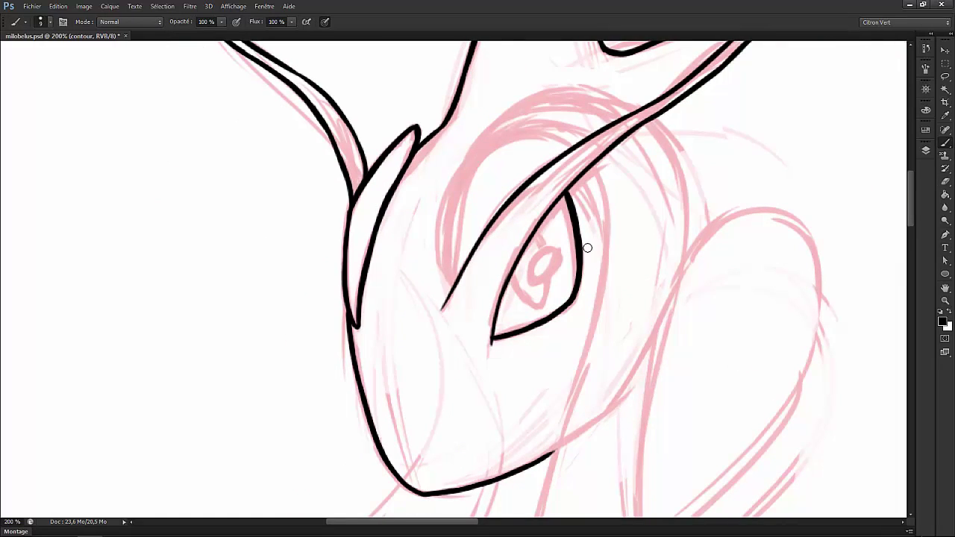
# - Ink the arched top of the hair fin above the eye, from the brow over and behind the right antenna
pyautogui.moveTo(451, 283); pyautogui.dragTo(531, 115)
pyautogui.hotkey('ctrl', 'z')
pyautogui.moveTo(563, 88); pyautogui.dragTo(461, 175)
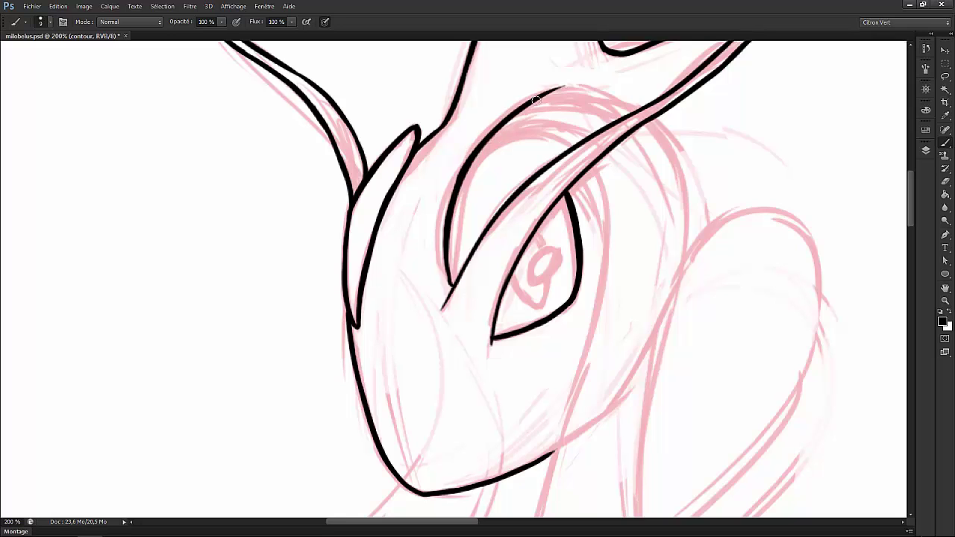
pyautogui.moveTo(536, 99); pyautogui.dragTo(622, 96)
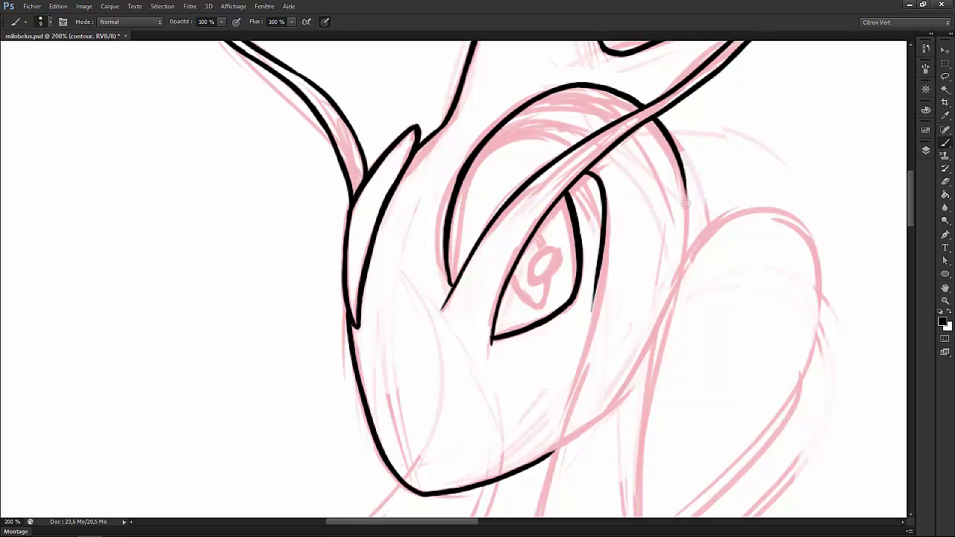
# - Ink the hair fin's front edge from behind the eye past the jaw to a pointed tip, turning up into the first notch
pyautogui.scroll(-3, 685, 202)
pyautogui.moveTo(589, 191); pyautogui.dragTo(512, 399)
pyautogui.scroll(-5, 591, 145)
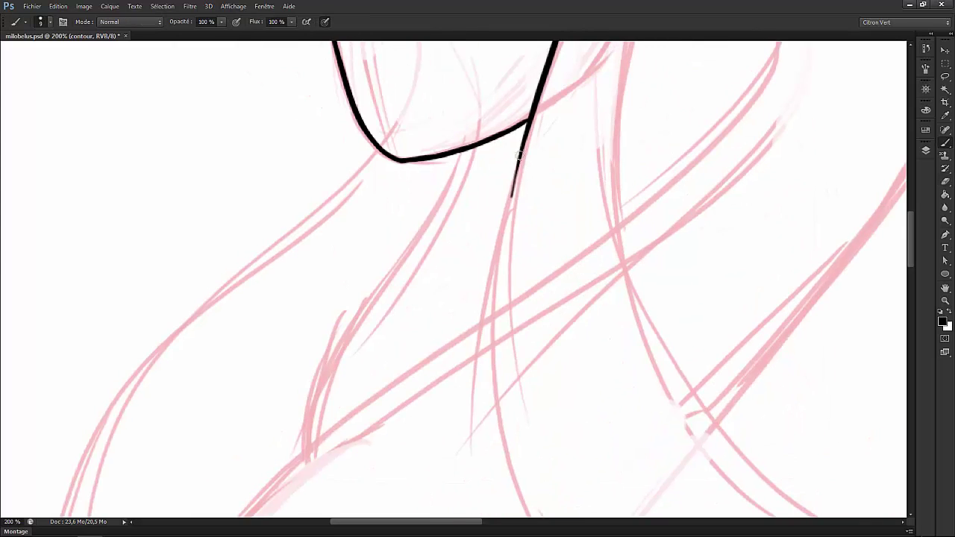
pyautogui.moveTo(515, 187); pyautogui.dragTo(492, 459)
pyautogui.scroll(-2, 533, 359)
pyautogui.scroll(-3, 595, 418)
pyautogui.scroll(-3, 469, 222)
pyautogui.hscroll(2, 588, 358)
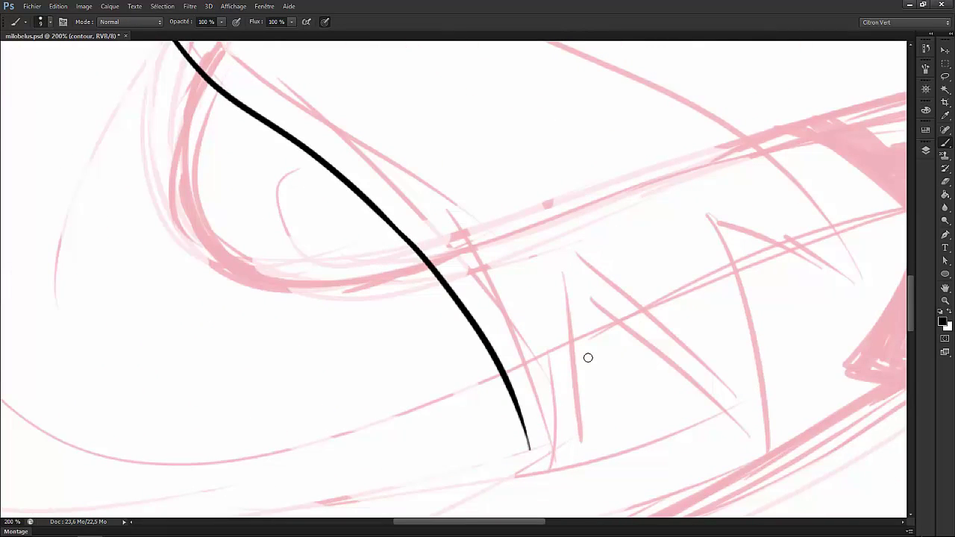
pyautogui.moveTo(569, 291); pyautogui.dragTo(532, 468)
pyautogui.press('b')
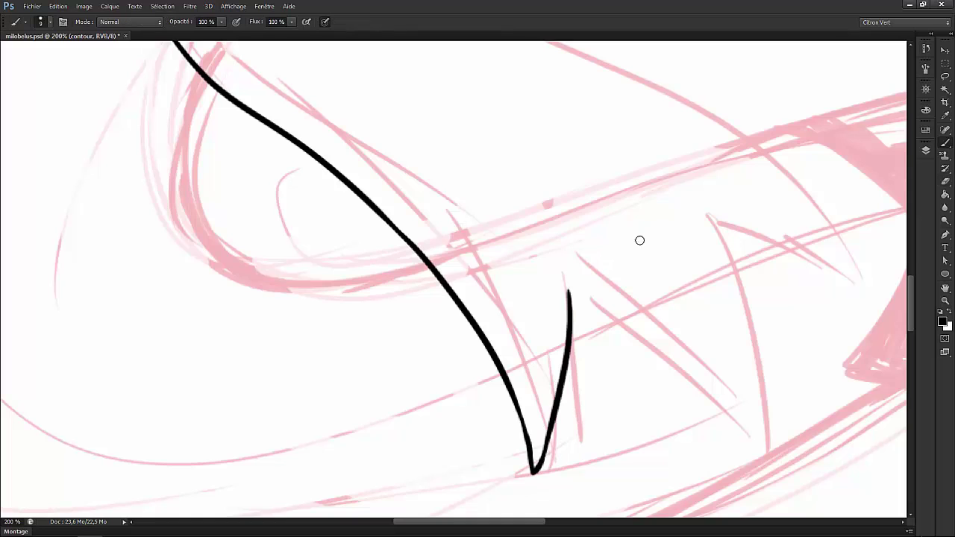
# - Ink the hair fin's back edge down along the sketch to the outermost pointed tip, redoing the strokes that miss the curve
pyautogui.scroll(5, 639, 239)
pyautogui.moveTo(384, 171)
pyautogui.mouseDown()
pyautogui.moveTo(352, 342)
pyautogui.moveTo(407, 187)
pyautogui.moveTo(362, 76)
pyautogui.mouseUp()
pyautogui.moveTo(305, 127)
pyautogui.mouseDown()
pyautogui.moveTo(337, 264)
pyautogui.moveTo(225, 92)
pyautogui.mouseUp()
pyautogui.moveTo(219, 89); pyautogui.dragTo(422, 369)
pyautogui.moveTo(249, 185); pyautogui.dragTo(79, 72)
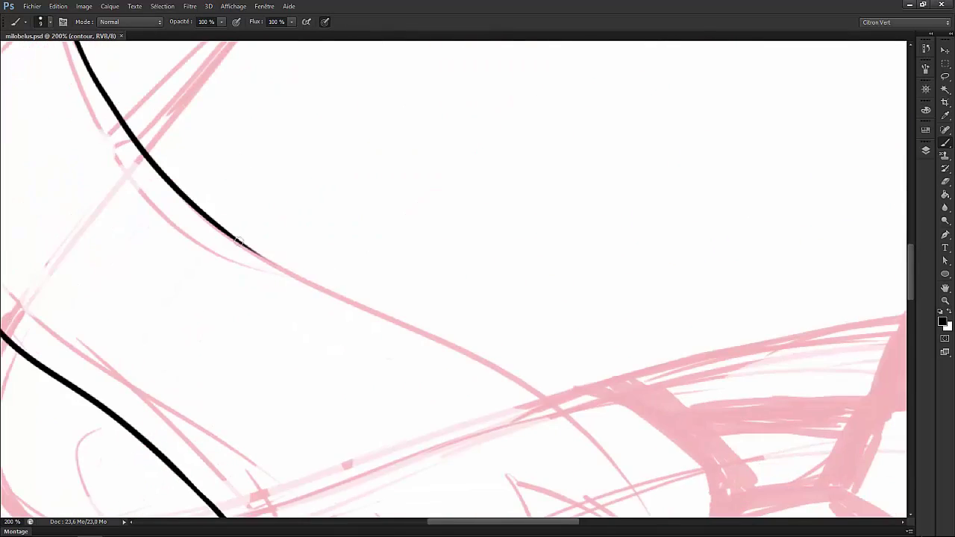
pyautogui.moveTo(359, 299); pyautogui.dragTo(254, 183)
pyautogui.moveTo(149, 144)
pyautogui.mouseDown()
pyautogui.moveTo(352, 245)
pyautogui.moveTo(480, 352)
pyautogui.mouseUp()
pyautogui.hotkey('ctrl', 'z')
pyautogui.moveTo(351, 245); pyautogui.dragTo(467, 309)
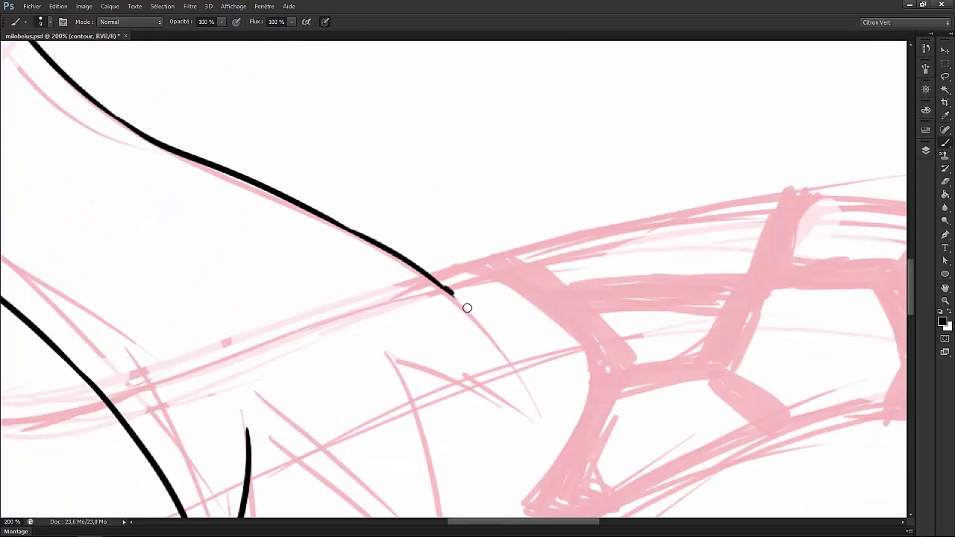
pyautogui.hotkey('ctrl', 'z')
pyautogui.moveTo(434, 280); pyautogui.dragTo(534, 422)
# - Ink the jagged lower end of the hair fin, joining its three points with two notches
pyautogui.moveTo(510, 355); pyautogui.dragTo(474, 264)
pyautogui.moveTo(349, 276)
pyautogui.mouseDown()
pyautogui.moveTo(499, 333)
pyautogui.moveTo(551, 257)
pyautogui.moveTo(554, 222)
pyautogui.mouseUp()
pyautogui.moveTo(409, 160); pyautogui.dragTo(463, 394)
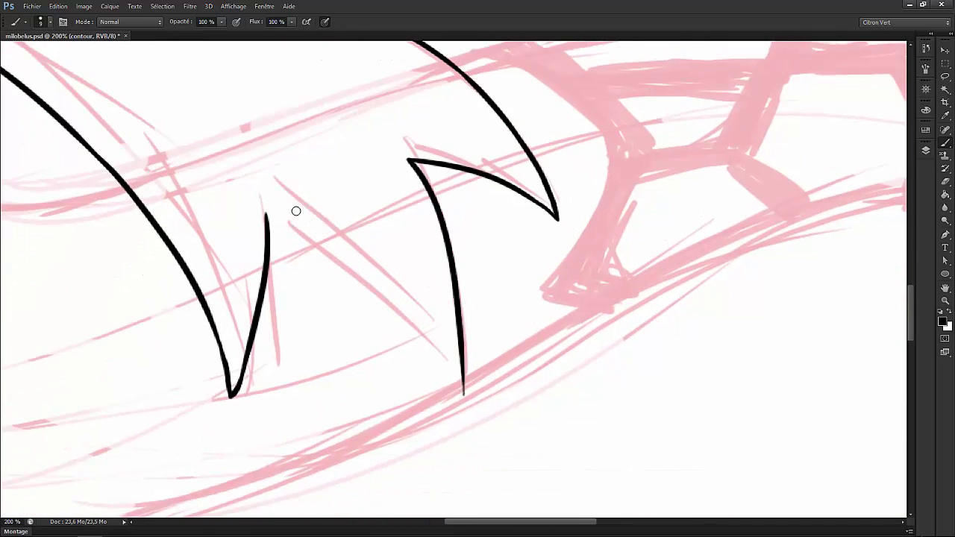
pyautogui.moveTo(267, 215); pyautogui.dragTo(419, 351)
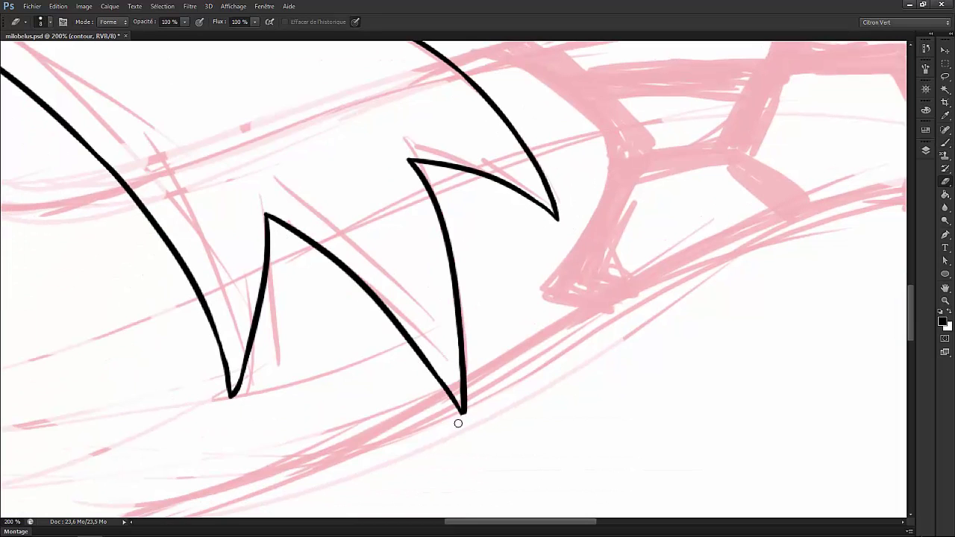
# - Ink the inner contour of the body loop behind the head, from the hair fin over the rounded top and back to the fin
pyautogui.hotkey('ctrl', '-')
pyautogui.hotkey('ctrl', '-')
pyautogui.hotkey('ctrl', '-')
pyautogui.hotkey('ctrl', '-')
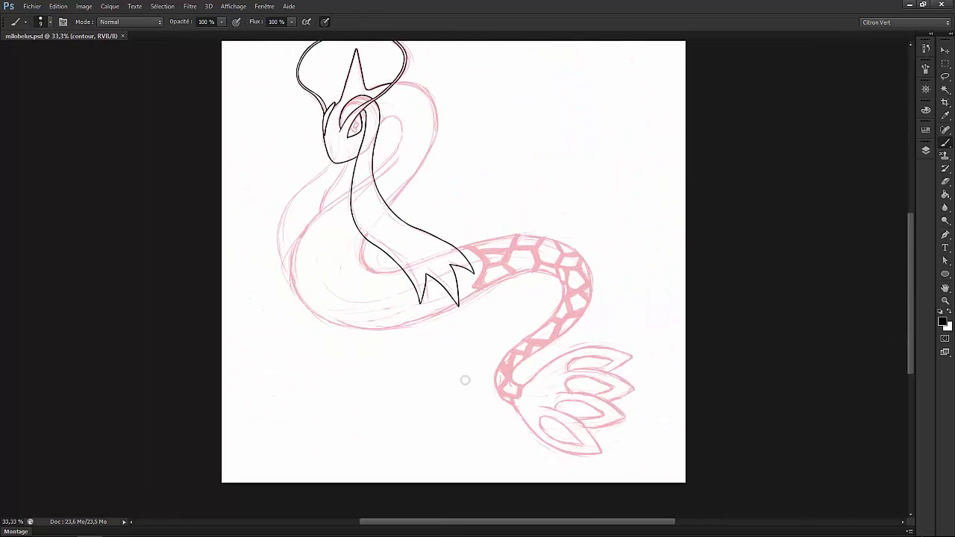
pyautogui.hotkey('ctrl', '+')
pyautogui.hotkey('ctrl', '+')
pyautogui.hotkey('ctrl', '+')
pyautogui.hotkey('ctrl', '+')
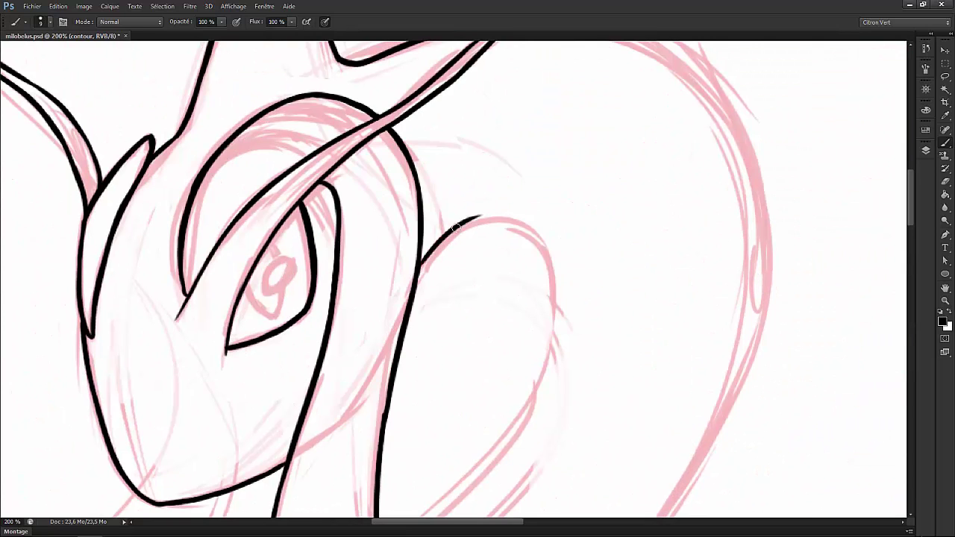
pyautogui.moveTo(457, 226); pyautogui.dragTo(549, 271)
pyautogui.moveTo(561, 349); pyautogui.dragTo(590, 239)
pyautogui.moveTo(574, 190); pyautogui.dragTo(584, 268)
pyautogui.moveTo(597, 275); pyautogui.dragTo(612, 241)
pyautogui.moveTo(420, 418)
pyautogui.mouseDown()
pyautogui.moveTo(500, 309)
pyautogui.moveTo(627, 194)
pyautogui.moveTo(652, 156)
pyautogui.mouseUp()
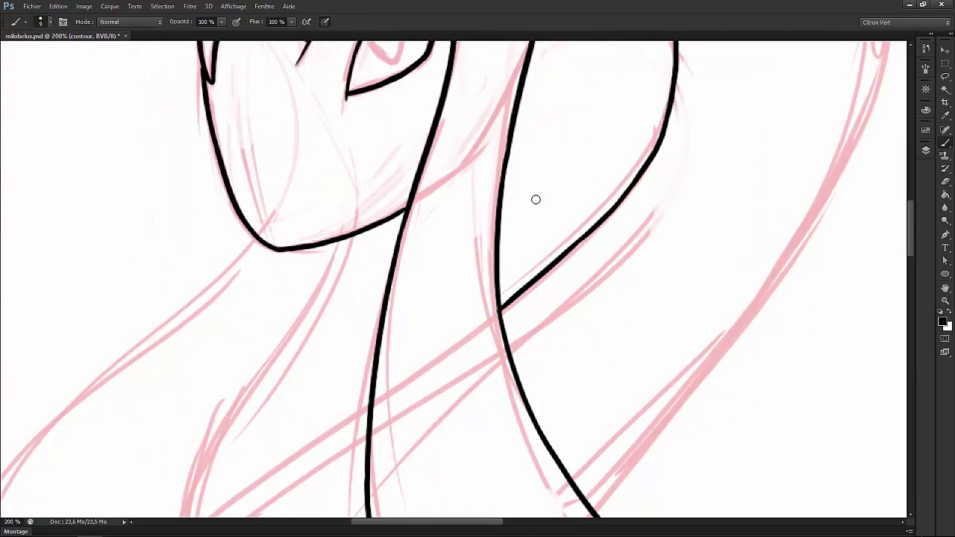
# - Ink the outer contour of the body loop from the crest line behind the horn around and down to the hair fin
pyautogui.scroll(10, 535, 199)
pyautogui.moveTo(567, 120)
pyautogui.mouseDown()
pyautogui.moveTo(762, 277)
pyautogui.moveTo(533, 271)
pyautogui.moveTo(423, 122)
pyautogui.mouseUp()
pyautogui.moveTo(560, 297)
pyautogui.mouseDown()
pyautogui.moveTo(561, 238)
pyautogui.moveTo(556, 331)
pyautogui.mouseUp()
pyautogui.moveTo(563, 274); pyautogui.dragTo(634, 151)
pyautogui.moveTo(634, 236); pyautogui.dragTo(676, 134)
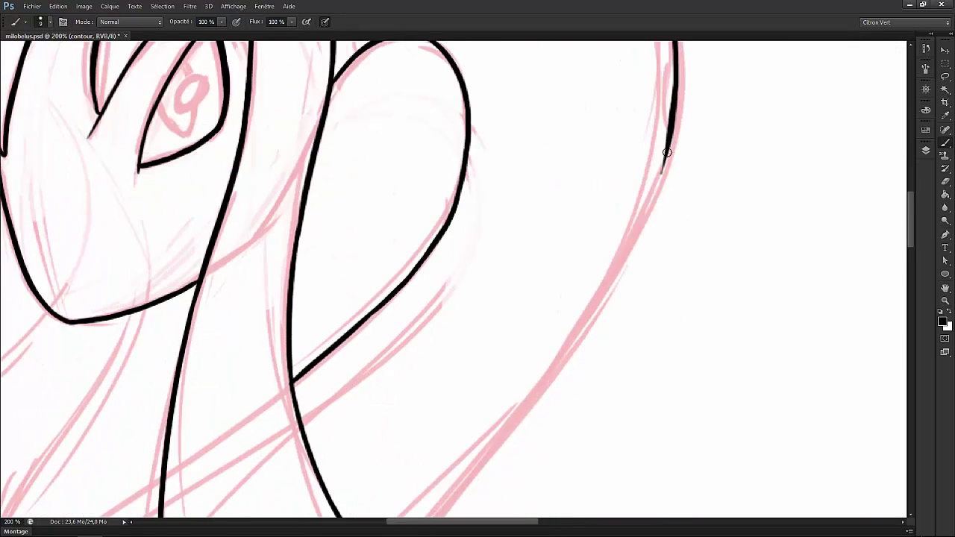
pyautogui.moveTo(597, 336); pyautogui.dragTo(664, 199)
pyautogui.moveTo(450, 446); pyautogui.dragTo(649, 196)
pyautogui.moveTo(651, 229)
pyautogui.mouseDown()
pyautogui.moveTo(618, 337)
pyautogui.moveTo(638, 258)
pyautogui.mouseUp()
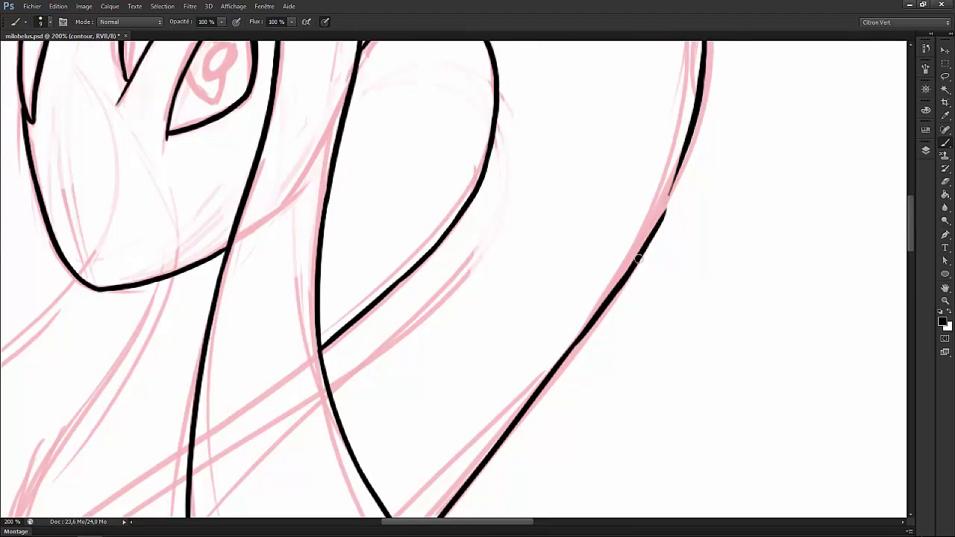
pyautogui.moveTo(701, 182)
pyautogui.mouseDown()
pyautogui.moveTo(622, 336)
pyautogui.moveTo(656, 212)
pyautogui.mouseUp()
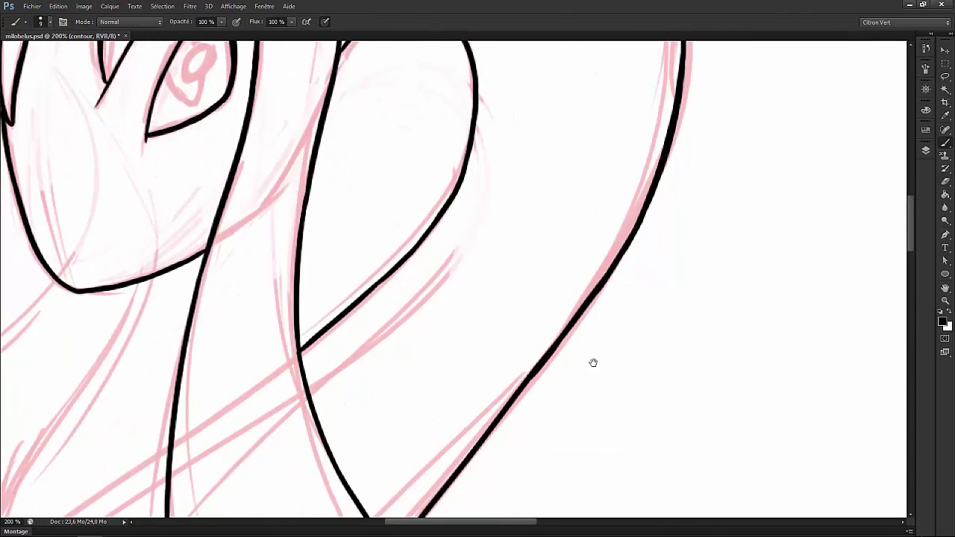
pyautogui.moveTo(593, 360); pyautogui.dragTo(663, 251)
pyautogui.moveTo(600, 261)
pyautogui.mouseDown()
pyautogui.moveTo(689, 198)
pyautogui.moveTo(697, 154)
pyautogui.moveTo(545, 263)
pyautogui.mouseUp()
pyautogui.moveTo(567, 312); pyautogui.dragTo(582, 239)
# - Ink the upper chest contour from the hair fin's front edge outward and down, replacing the uneven strokes
pyautogui.moveTo(382, 403); pyautogui.dragTo(448, 310)
pyautogui.moveTo(582, 166); pyautogui.dragTo(437, 320)
pyautogui.hotkey('ctrl', 'z')
pyautogui.hotkey('ctrl', 'z')
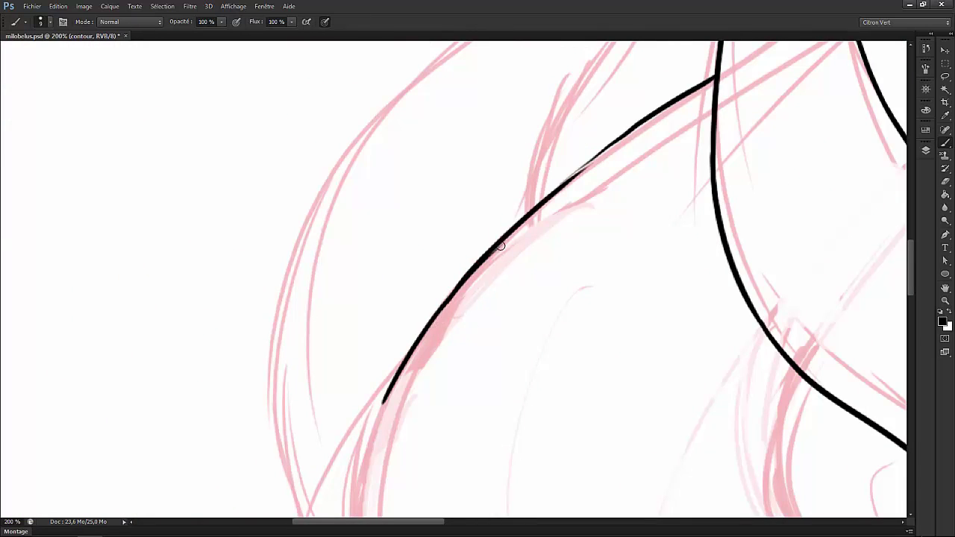
pyautogui.moveTo(500, 247)
pyautogui.mouseDown()
pyautogui.moveTo(656, 116)
pyautogui.moveTo(514, 237)
pyautogui.moveTo(623, 145)
pyautogui.mouseUp()
pyautogui.press('e')
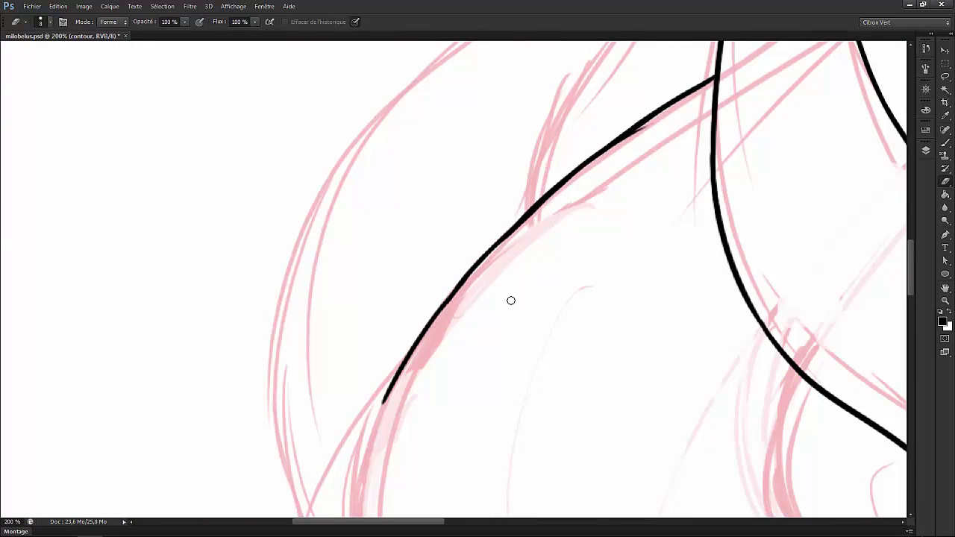
pyautogui.press('b')
# - Ink the outer belly contour from the chest around the lower bend to the hair fin's middle point
pyautogui.scroll(-5, 512, 301)
pyautogui.moveTo(341, 353)
pyautogui.mouseDown()
pyautogui.moveTo(373, 163)
pyautogui.moveTo(351, 422)
pyautogui.mouseUp()
pyautogui.scroll(-2, 350, 422)
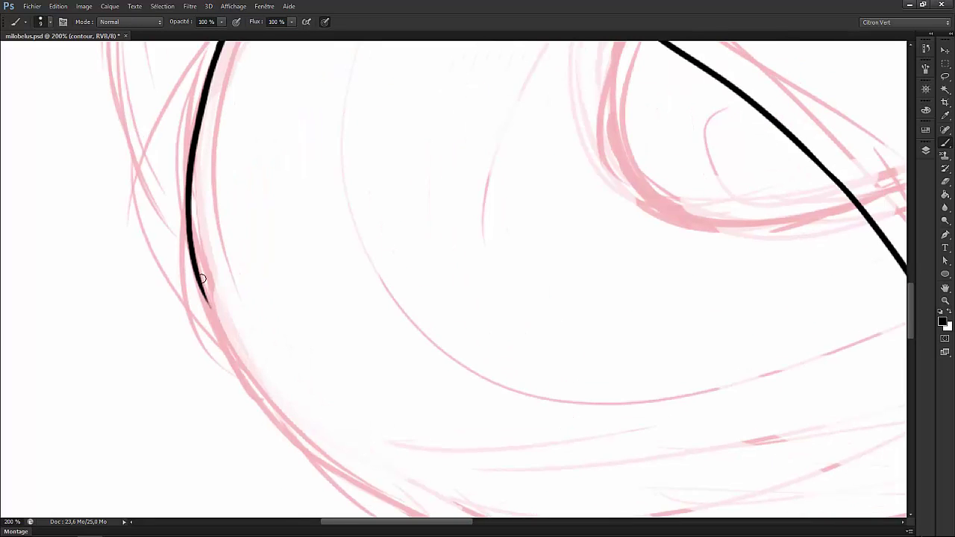
pyautogui.moveTo(202, 288); pyautogui.dragTo(298, 447)
pyautogui.scroll(-2, 361, 410)
pyautogui.moveTo(84, 316)
pyautogui.mouseDown()
pyautogui.moveTo(186, 396)
pyautogui.moveTo(328, 442)
pyautogui.mouseUp()
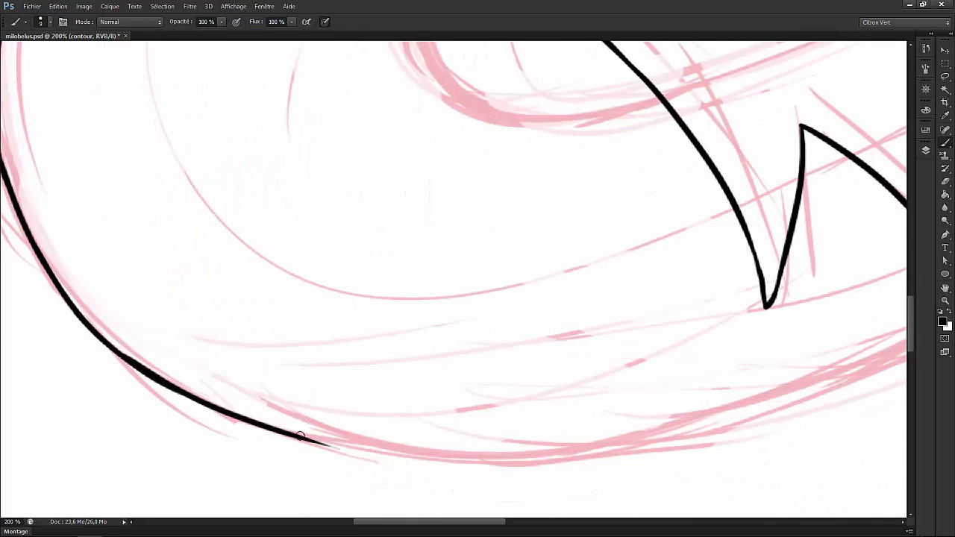
pyautogui.press('e')
pyautogui.hscroll(3, 217, 393)
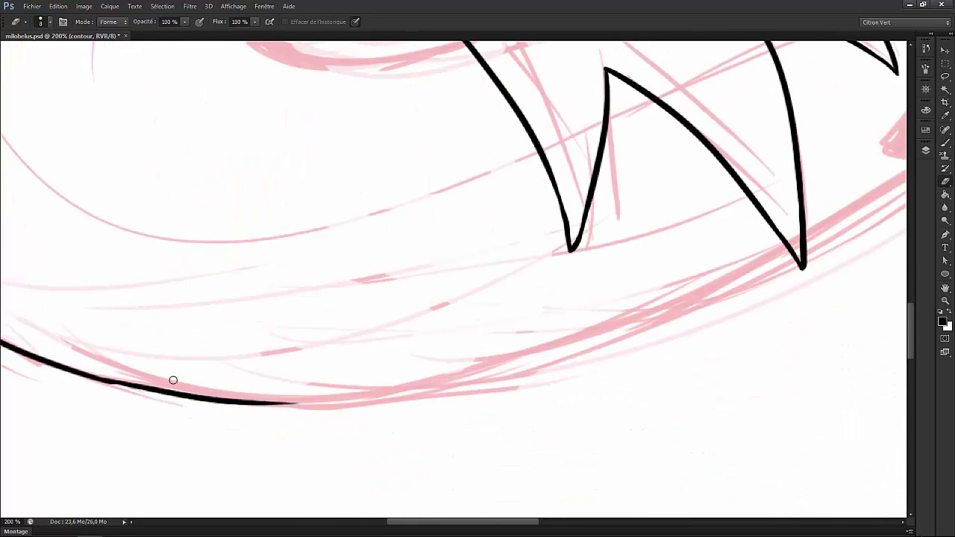
pyautogui.press('b')
pyautogui.hscroll(3, 275, 367)
pyautogui.scroll(-1, 276, 367)
pyautogui.moveTo(142, 351)
pyautogui.mouseDown()
pyautogui.moveTo(335, 339)
pyautogui.moveTo(552, 261)
pyautogui.moveTo(636, 217)
pyautogui.mouseUp()
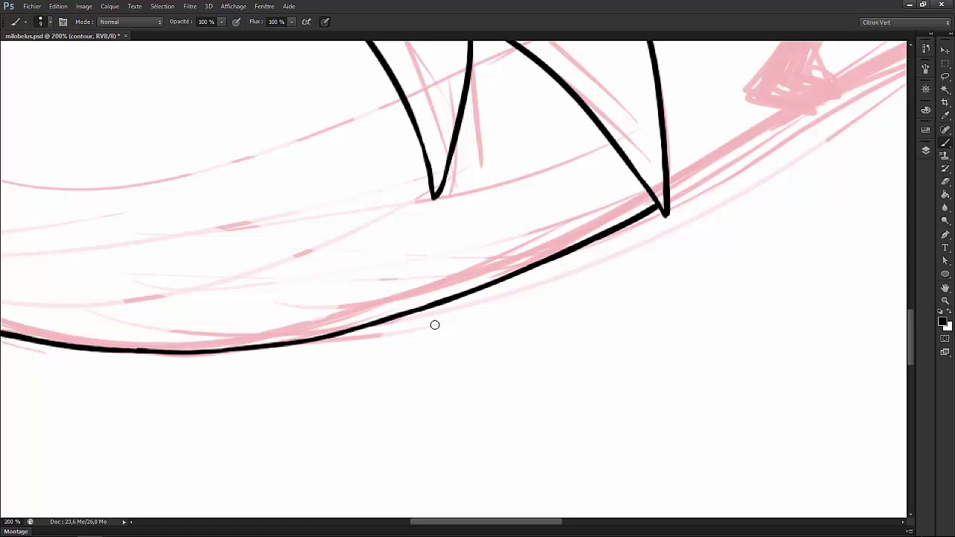
# - Ink the inner curve of the body's lower bend, starting and ending at the hair fin's front edge
pyautogui.scroll(5, 435, 325)
pyautogui.hscroll(-3, 614, 326)
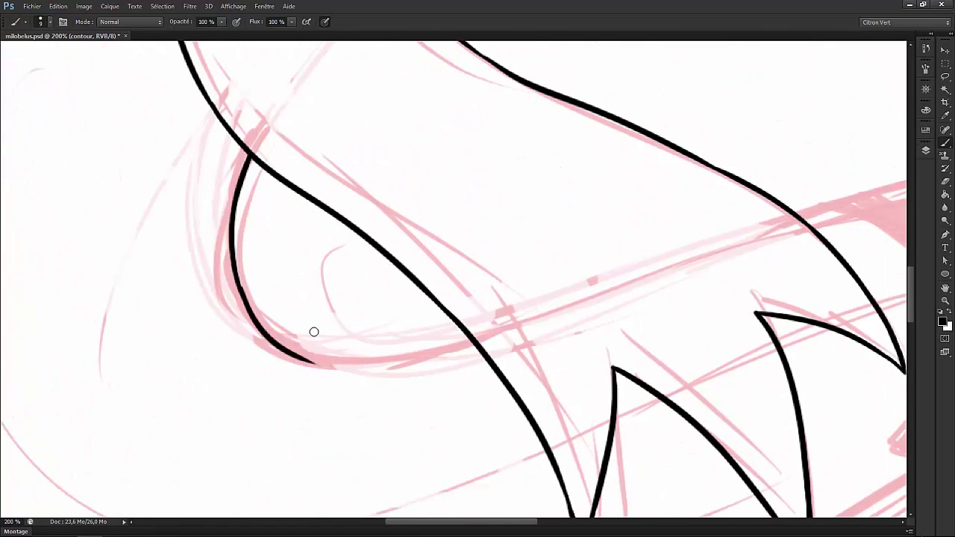
pyautogui.moveTo(283, 346); pyautogui.dragTo(434, 358)
# - Ink the tail's upper contour from the hair fin over the top of the arch towards its outer bend
pyautogui.hscroll(4, 485, 269)
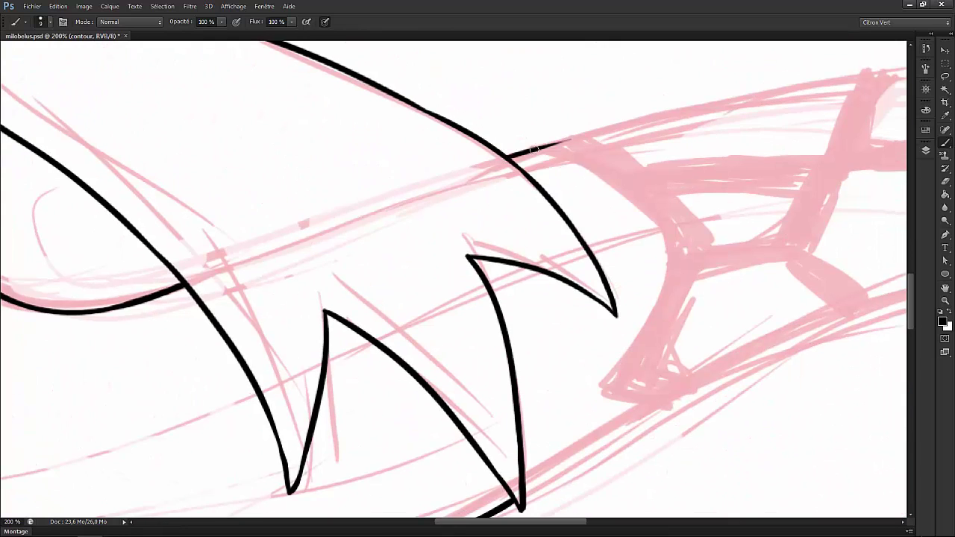
pyautogui.hscroll(2, 787, 155)
pyautogui.hscroll(6, 779, 171)
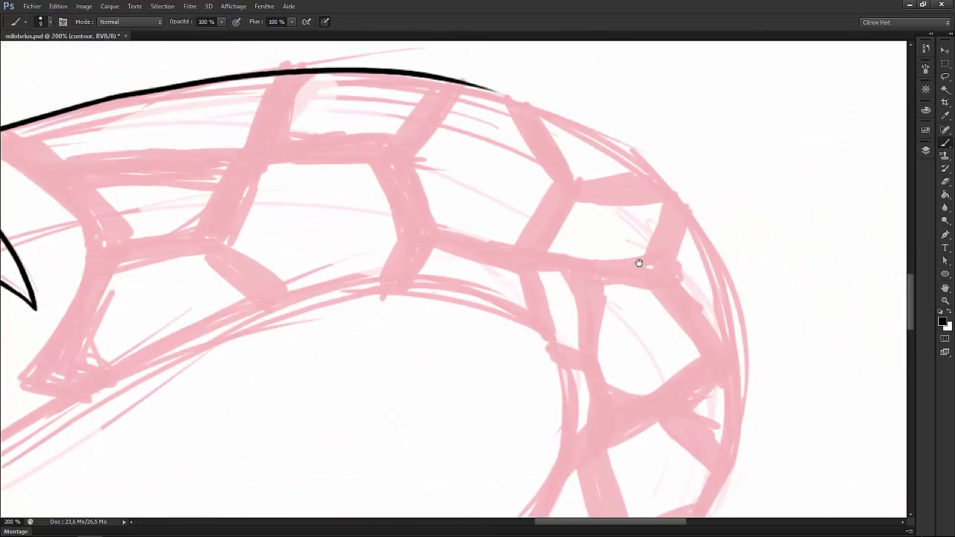
pyautogui.moveTo(639, 263); pyautogui.dragTo(553, 277)
pyautogui.moveTo(405, 100); pyautogui.dragTo(631, 267)
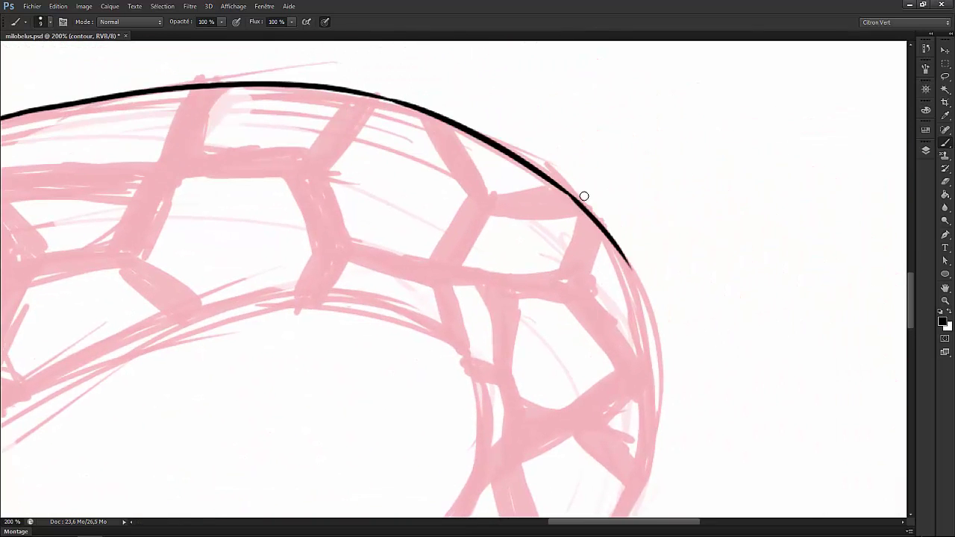
# - Continue the tail's outer contour around the arch's bend and down along the croquis towards the fin
pyautogui.scroll(-3, 585, 212)
pyautogui.moveTo(642, 377); pyautogui.dragTo(640, 186)
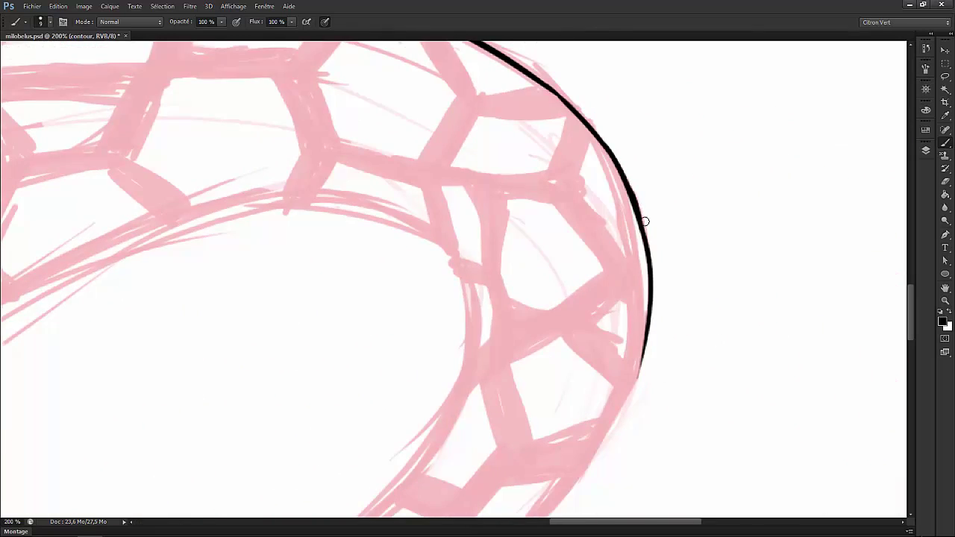
pyautogui.scroll(-5, 644, 219)
pyautogui.moveTo(687, 252); pyautogui.dragTo(746, 155)
pyautogui.moveTo(609, 280); pyautogui.dragTo(722, 145)
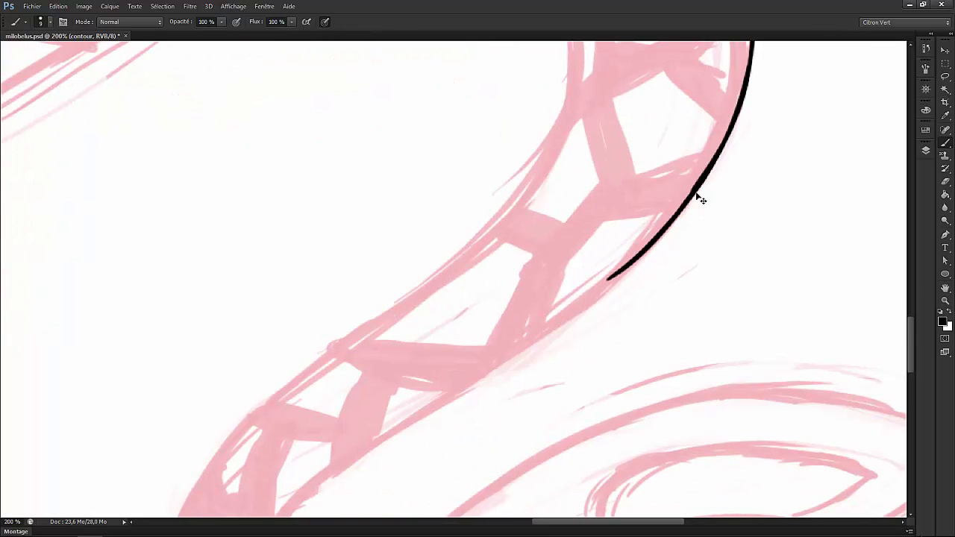
# - Ink the lower stretch of that contour into the narrow bend above the tail fin, erasing the stray overlapping line
pyautogui.moveTo(701, 200); pyautogui.dragTo(825, 52)
pyautogui.moveTo(386, 459)
pyautogui.mouseDown()
pyautogui.moveTo(437, 328)
pyautogui.moveTo(607, 234)
pyautogui.mouseUp()
pyautogui.hotkey('ctrl', 'z')
pyautogui.moveTo(440, 332); pyautogui.dragTo(664, 180)
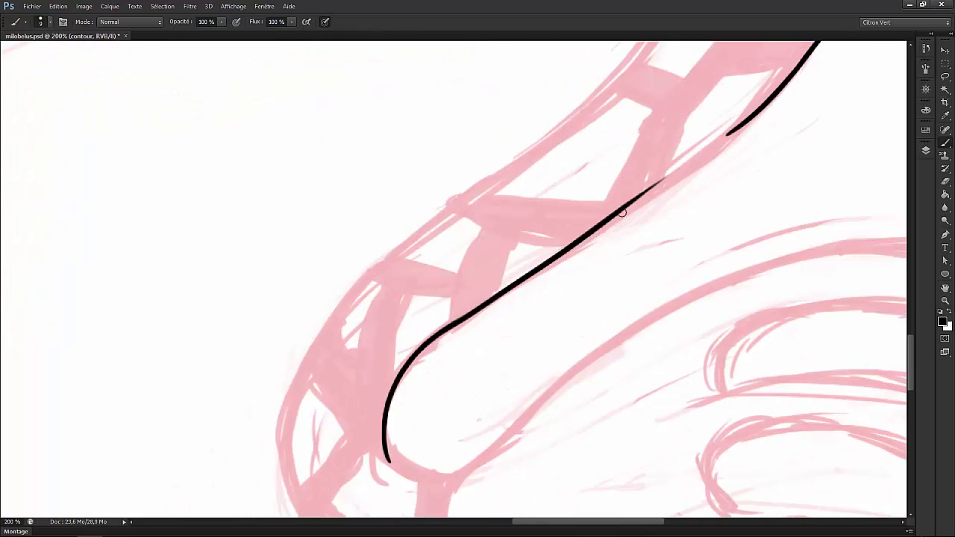
pyautogui.moveTo(589, 239)
pyautogui.mouseDown()
pyautogui.moveTo(761, 112)
pyautogui.moveTo(690, 186)
pyautogui.mouseUp()
pyautogui.press('e')
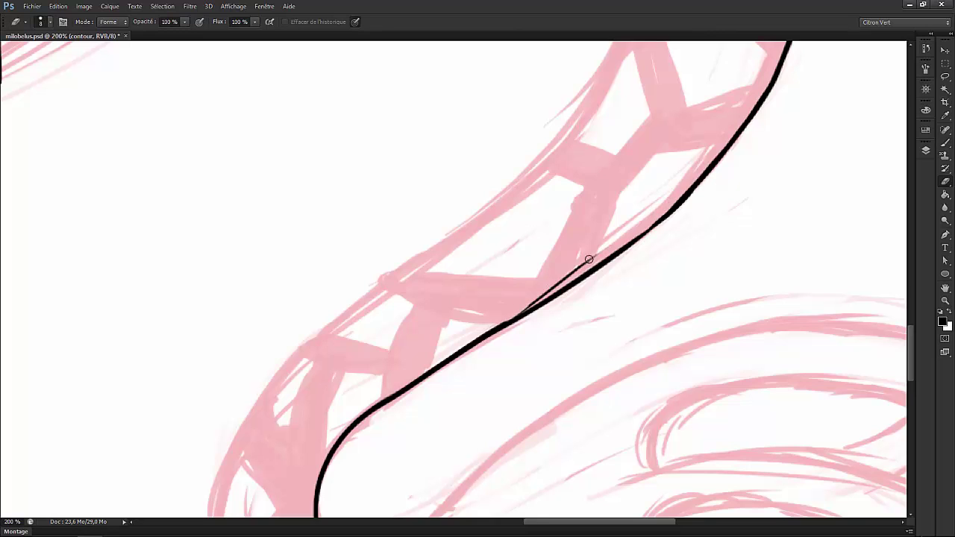
pyautogui.press('b')
# - Ink the uppermost tail fin lobe from the narrow bend to its tip and back along the lower edge
pyautogui.moveTo(457, 447); pyautogui.dragTo(490, 260)
pyautogui.moveTo(407, 364)
pyautogui.mouseDown()
pyautogui.moveTo(358, 348)
pyautogui.moveTo(560, 231)
pyautogui.mouseUp()
pyautogui.moveTo(495, 291); pyautogui.dragTo(717, 163)
pyautogui.hotkey('ctrl', 'z')
pyautogui.moveTo(560, 231); pyautogui.dragTo(308, 235)
pyautogui.moveTo(309, 235)
pyautogui.mouseDown()
pyautogui.moveTo(702, 126)
pyautogui.moveTo(814, 172)
pyautogui.mouseUp()
pyautogui.moveTo(697, 274)
pyautogui.mouseDown()
pyautogui.moveTo(820, 187)
pyautogui.moveTo(827, 192)
pyautogui.mouseUp()
# - Ink the second tail fin lobe's upper edge, pointed tip and lower edge, erasing excess line near the tip
pyautogui.moveTo(377, 298)
pyautogui.mouseDown()
pyautogui.moveTo(274, 206)
pyautogui.moveTo(575, 183)
pyautogui.moveTo(713, 263)
pyautogui.mouseUp()
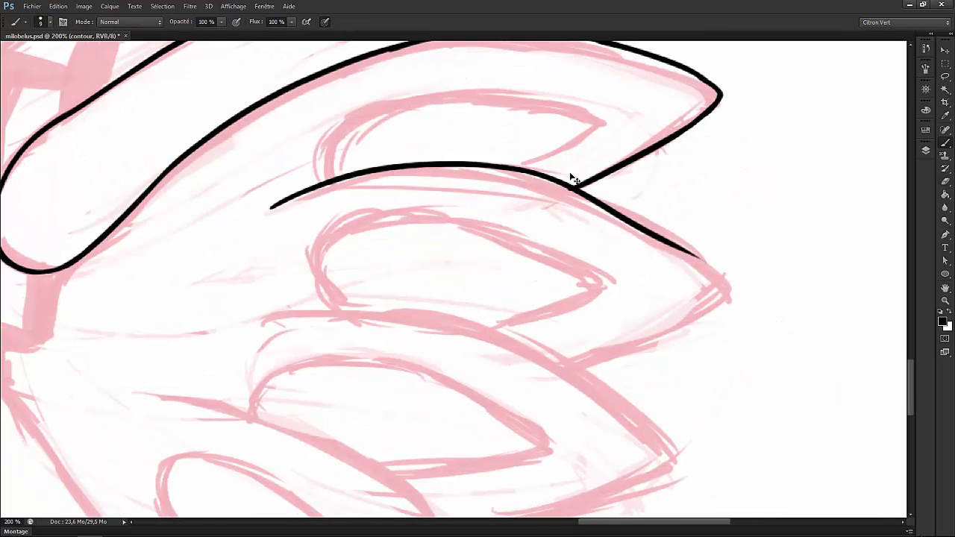
pyautogui.press('e')
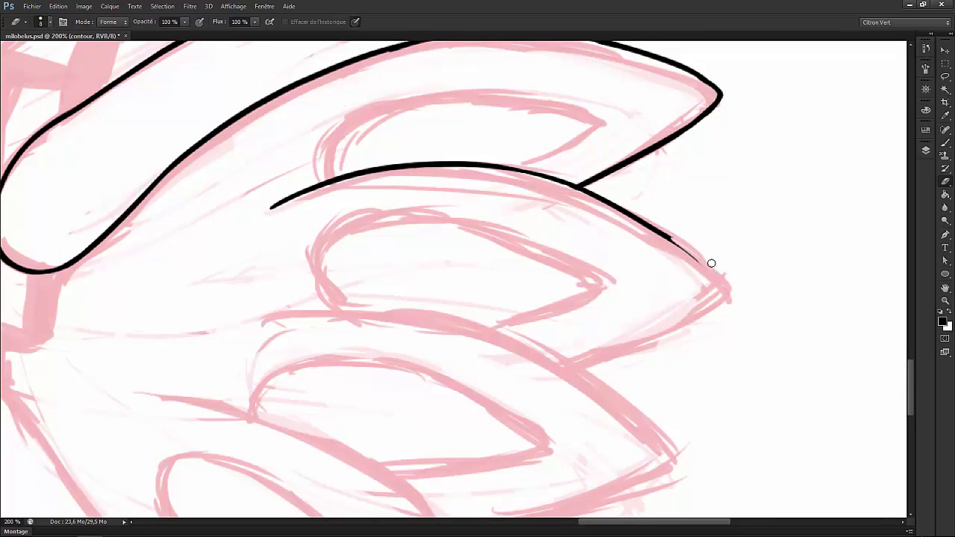
pyautogui.press('b')
pyautogui.moveTo(670, 236); pyautogui.dragTo(727, 297)
pyautogui.press('e')
pyautogui.moveTo(696, 258)
pyautogui.mouseDown()
pyautogui.moveTo(709, 272)
pyautogui.moveTo(700, 265)
pyautogui.mouseUp()
pyautogui.press('b')
pyautogui.scroll(-5, 701, 246)
pyautogui.hscroll(-3, 702, 247)
pyautogui.moveTo(621, 294)
pyautogui.mouseDown()
pyautogui.moveTo(731, 251)
pyautogui.moveTo(767, 222)
pyautogui.mouseUp()
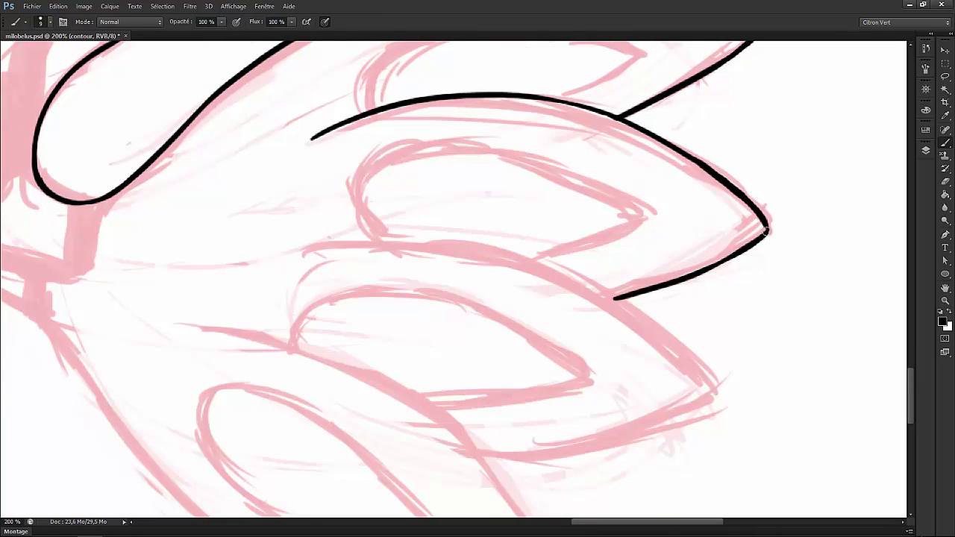
# - Ink the third tail fin lobe's upper and lower edges and erase the overlap where it meets the second lobe
pyautogui.scroll(-3, 727, 241)
pyautogui.moveTo(306, 206)
pyautogui.mouseDown()
pyautogui.moveTo(660, 280)
pyautogui.moveTo(728, 335)
pyautogui.mouseUp()
pyautogui.moveTo(708, 300); pyautogui.dragTo(736, 340)
pyautogui.press('e')
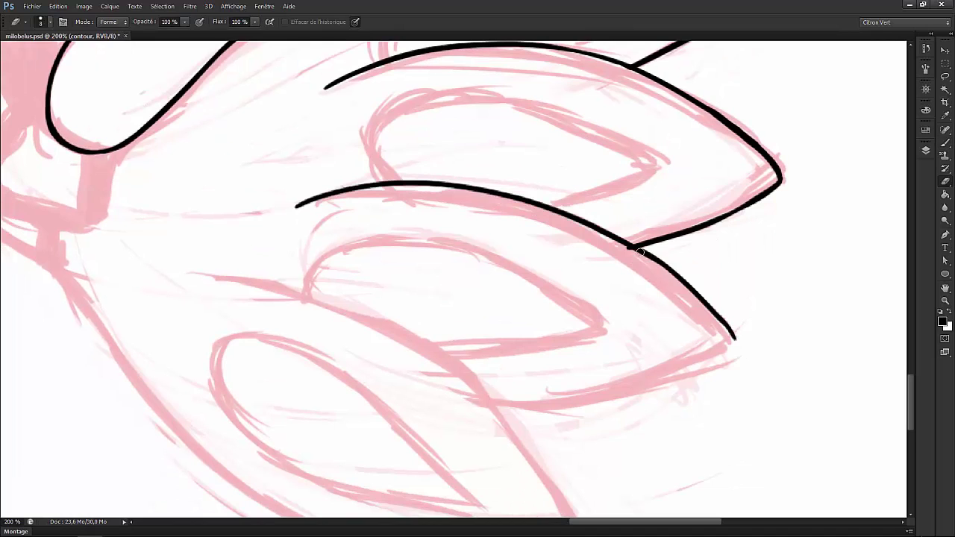
pyautogui.moveTo(627, 247); pyautogui.dragTo(643, 258)
pyautogui.press('b')
pyautogui.scroll(-3, 634, 261)
pyautogui.moveTo(490, 310); pyautogui.dragTo(734, 252)
# - Ink the upper edge of the fourth, lowest tail fin lobe down towards its tip
pyautogui.moveTo(228, 187)
pyautogui.mouseDown()
pyautogui.moveTo(535, 360)
pyautogui.moveTo(548, 387)
pyautogui.mouseUp()
pyautogui.hotkey('ctrl', 'z')
pyautogui.scroll(-3, 584, 395)
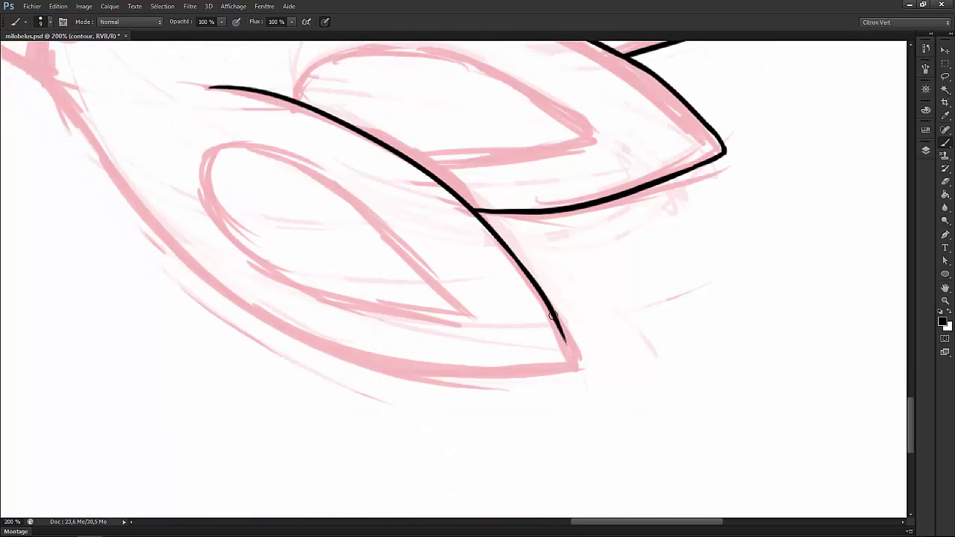
# - Ink the lowest fin lobe's outer edge from the tail base down to its tip, redoing uneven strokes
pyautogui.scroll(2, 572, 366)
pyautogui.moveTo(85, 115); pyautogui.dragTo(382, 399)
pyautogui.hotkey('ctrl', 'z')
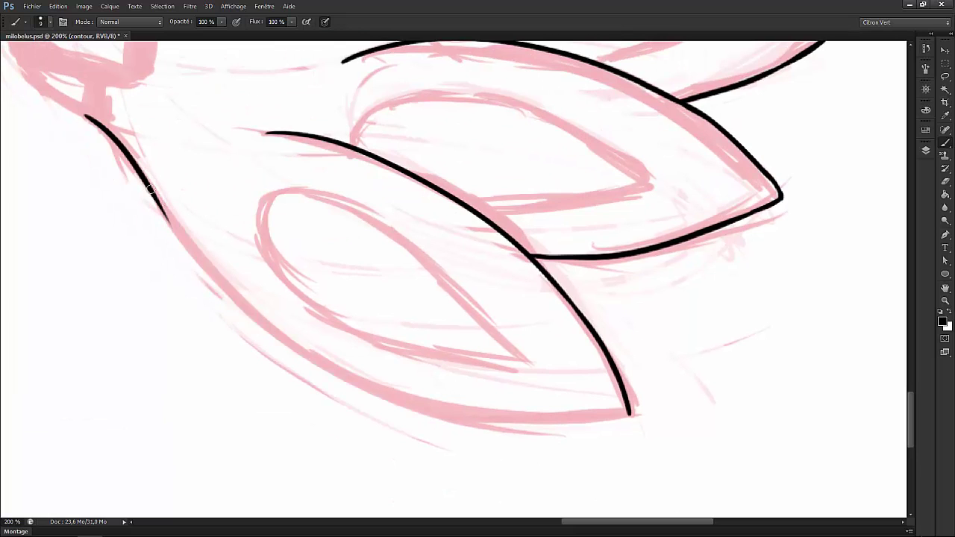
pyautogui.hotkey('ctrl', 'z')
pyautogui.press('e')
pyautogui.press('b')
pyautogui.scroll(-3, 148, 178)
pyautogui.moveTo(226, 281); pyautogui.dragTo(489, 339)
pyautogui.moveTo(430, 352); pyautogui.dragTo(512, 331)
pyautogui.hotkey('ctrl', 'z')
pyautogui.moveTo(417, 336); pyautogui.dragTo(495, 326)
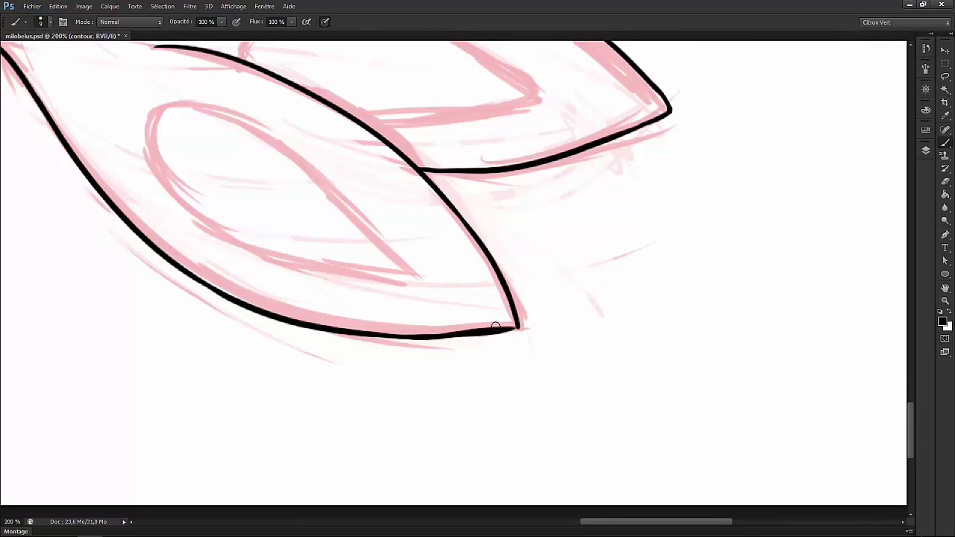
pyautogui.press('e')
pyautogui.press('b')
# - Ink the outer curve of the tail's narrow bend from the fin base up along the croquis
pyautogui.scroll(5, 298, 217)
pyautogui.hscroll(-5, 298, 217)
pyautogui.moveTo(309, 194); pyautogui.dragTo(313, 254)
pyautogui.hotkey('ctrl', 'z')
pyautogui.moveTo(309, 215); pyautogui.dragTo(337, 350)
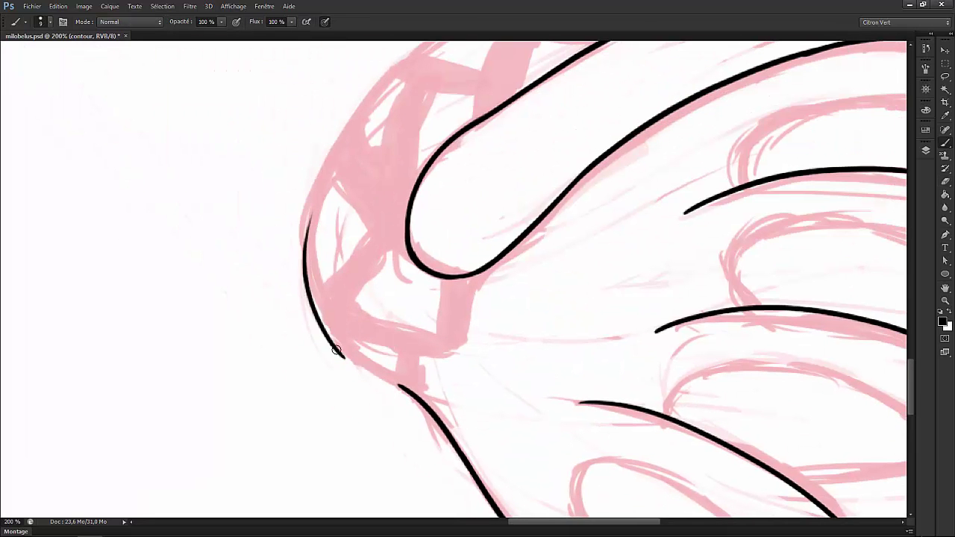
pyautogui.scroll(3, 368, 284)
pyautogui.moveTo(340, 282); pyautogui.dragTo(471, 109)
pyautogui.hotkey('ctrl', 'z')
pyautogui.scroll(5, 482, 290)
pyautogui.moveTo(317, 425); pyautogui.dragTo(473, 214)
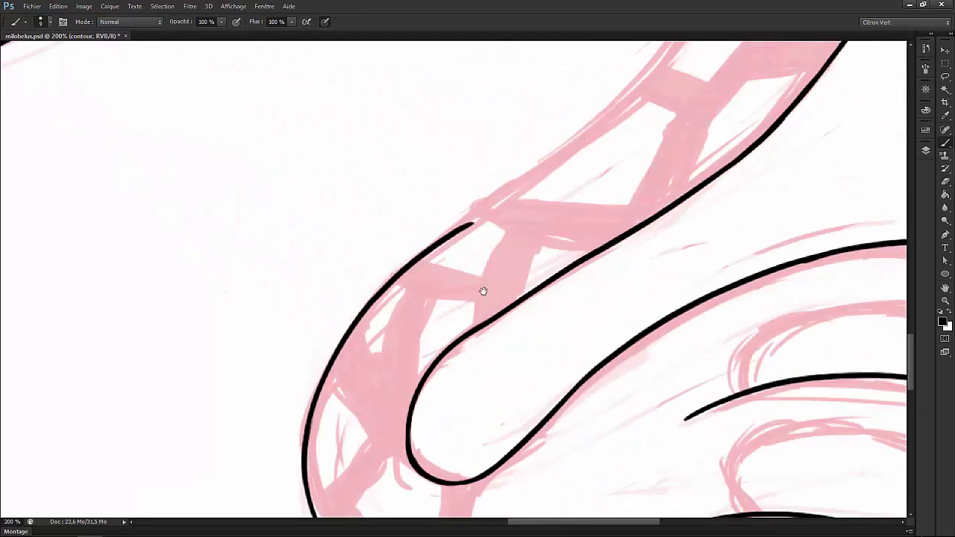
# - Extend the contour from the narrow bend up the tail's inner side, undoing uneven strokes
pyautogui.moveTo(660, 97); pyautogui.dragTo(456, 251)
pyautogui.press('e')
pyautogui.scroll(4, 654, 228)
pyautogui.hscroll(2, 655, 228)
pyautogui.hotkey('ctrl', 'z')
pyautogui.press('b')
pyautogui.moveTo(632, 191); pyautogui.dragTo(522, 285)
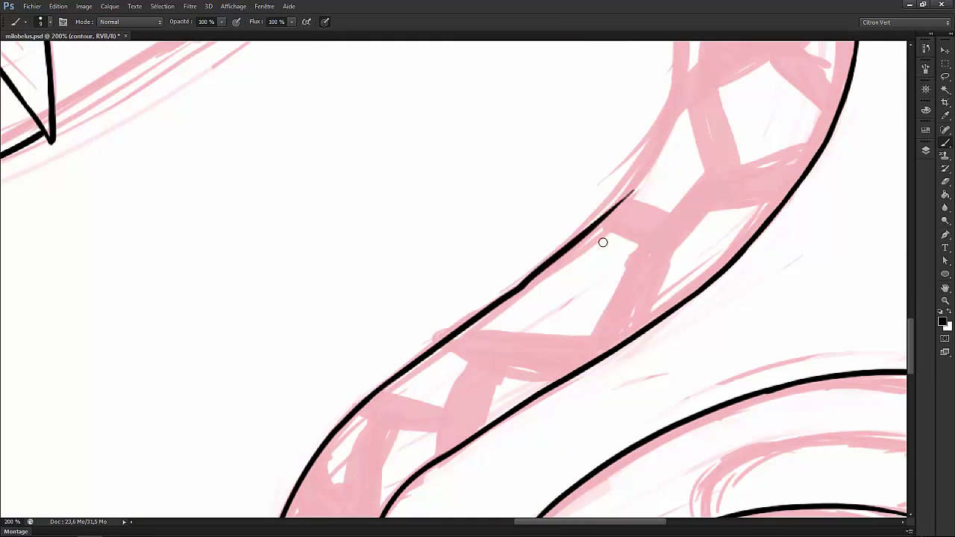
pyautogui.hotkey('ctrl', 'z')
# - Ink the inside of the tail's large arch and join it to the contour rising from the narrow bend
pyautogui.scroll(4, 608, 224)
pyautogui.hscroll(2, 608, 224)
pyautogui.moveTo(616, 299)
pyautogui.mouseDown()
pyautogui.moveTo(529, 74)
pyautogui.moveTo(500, 69)
pyautogui.mouseUp()
pyautogui.press('e')
pyautogui.press('b')
pyautogui.moveTo(609, 275)
pyautogui.mouseDown()
pyautogui.moveTo(592, 308)
pyautogui.moveTo(518, 352)
pyautogui.mouseUp()
# - Ink the underside of the arch's top from near the hair fin to the bend, closing the gap cleanly
pyautogui.scroll(-3, 567, 329)
pyautogui.scroll(4, 575, 200)
pyautogui.hscroll(-2, 575, 200)
pyautogui.moveTo(179, 276)
pyautogui.mouseDown()
pyautogui.moveTo(493, 122)
pyautogui.moveTo(624, 131)
pyautogui.mouseUp()
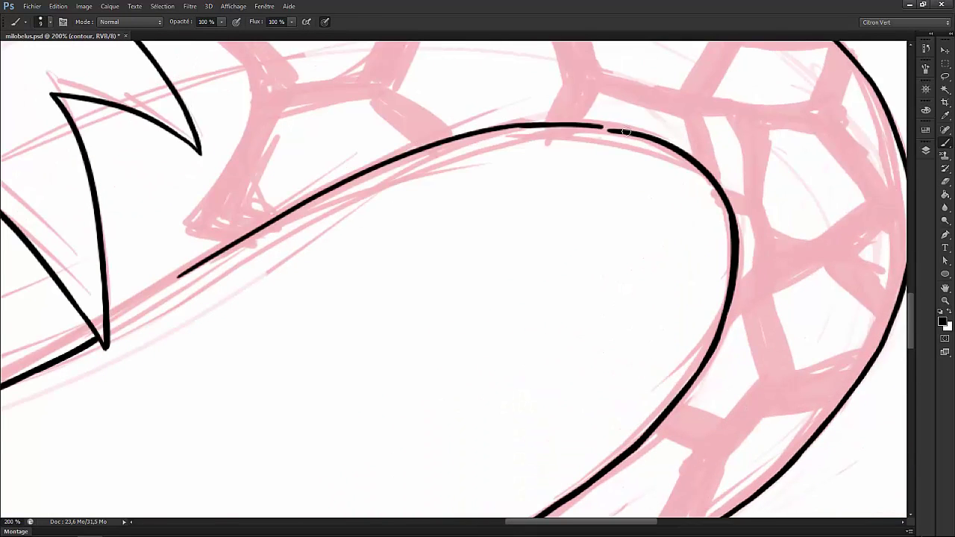
pyautogui.hotkey('ctrl', 'z')
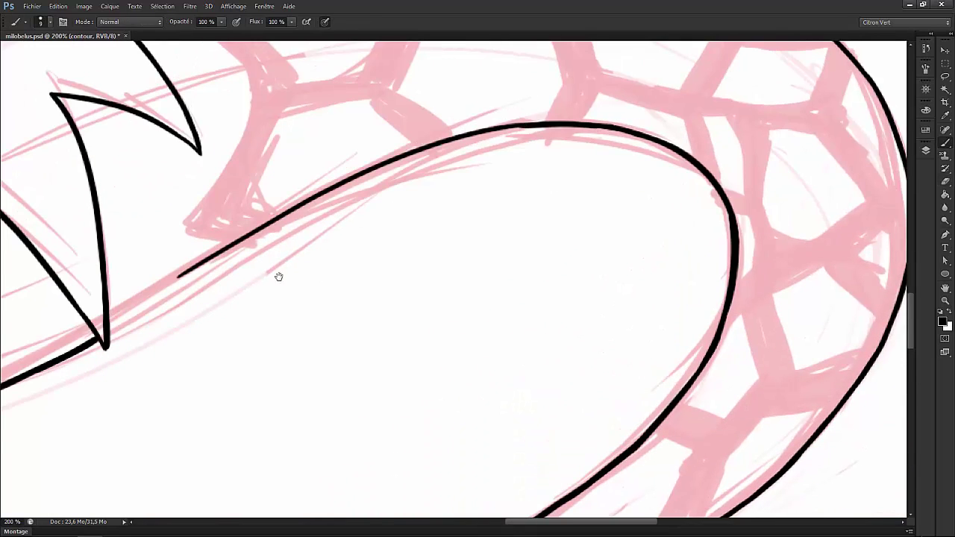
# - Join the arch's underside to the belly contour at the hair fin's middle point and erase the duplicate line
pyautogui.moveTo(278, 276); pyautogui.dragTo(499, 205)
pyautogui.press('e')
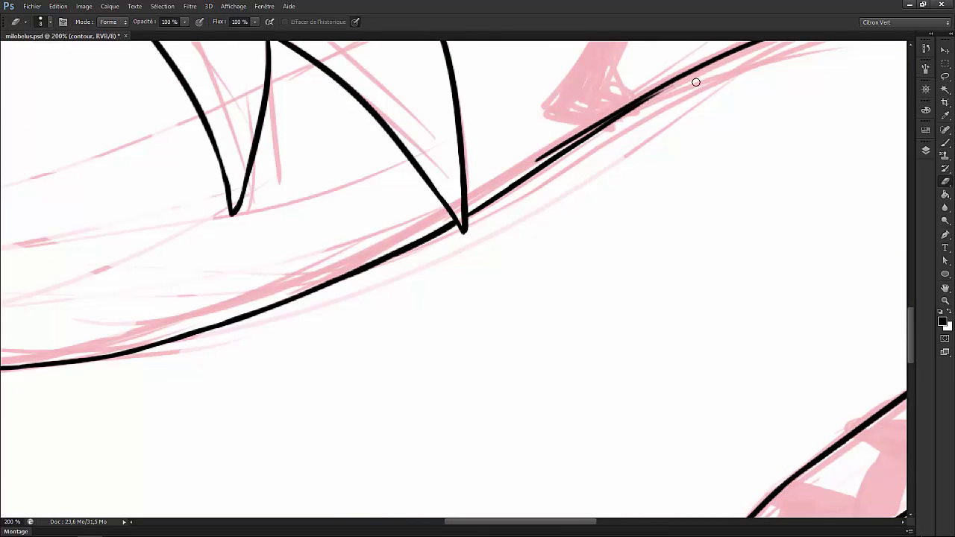
pyautogui.moveTo(667, 72)
pyautogui.mouseDown()
pyautogui.moveTo(650, 124)
pyautogui.moveTo(575, 179)
pyautogui.mouseUp()
pyautogui.press('b')
pyautogui.press('e')
pyautogui.press('h')
pyautogui.moveTo(660, 154)
pyautogui.mouseDown()
pyautogui.moveTo(614, 157)
pyautogui.moveTo(408, 245)
pyautogui.mouseUp()
pyautogui.press('b')
# - Ink the inner edge of the rear hair strand from beneath the chin down to the body contour
pyautogui.press('h')
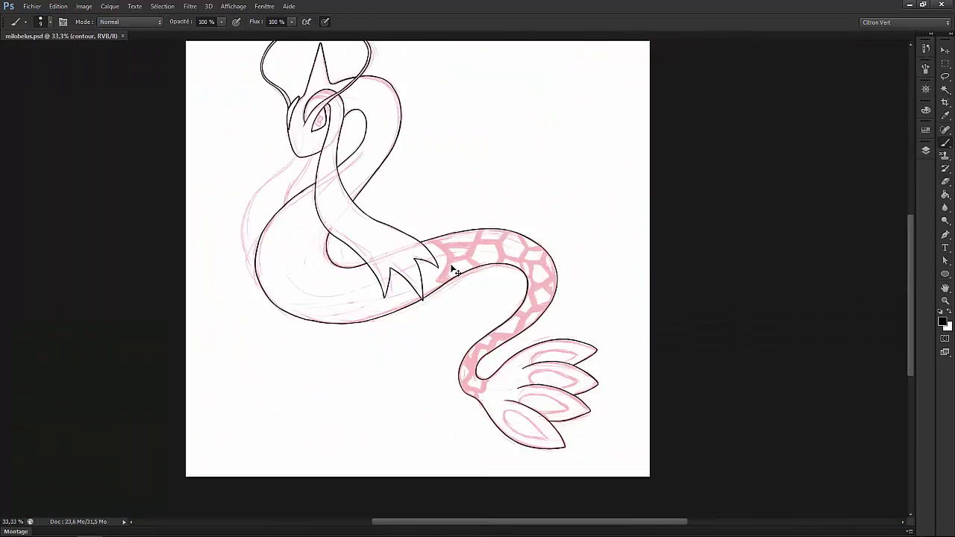
pyautogui.moveTo(452, 271); pyautogui.dragTo(606, 203)
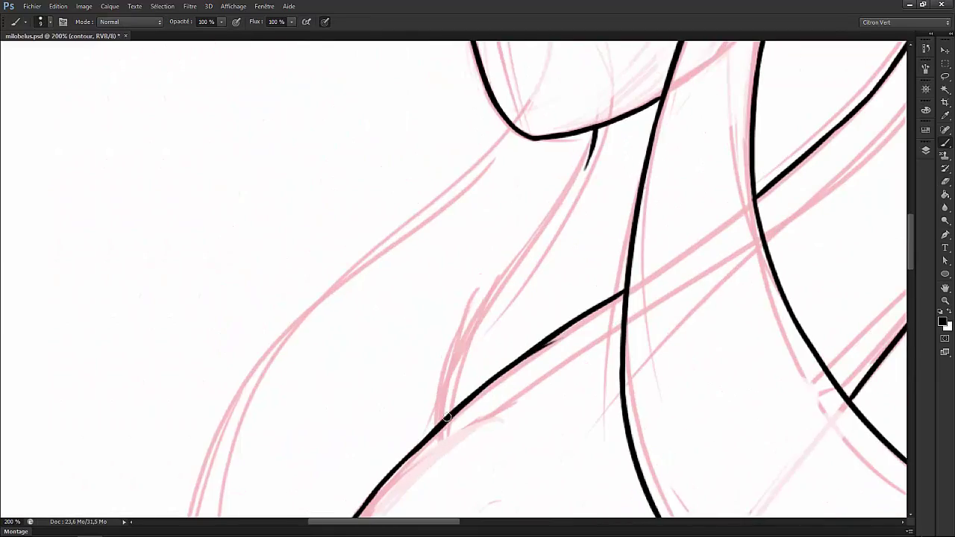
pyautogui.moveTo(447, 418); pyautogui.dragTo(595, 134)
# - Ink the rear hair strand's outer edge from the chin outward and down until it meets the body
pyautogui.moveTo(516, 163)
pyautogui.mouseDown()
pyautogui.moveTo(639, 99)
pyautogui.moveTo(358, 328)
pyautogui.mouseUp()
pyautogui.hotkey('ctrl', 'z')
pyautogui.moveTo(627, 75); pyautogui.dragTo(325, 412)
pyautogui.moveTo(317, 500); pyautogui.dragTo(309, 362)
pyautogui.moveTo(312, 298)
pyautogui.mouseDown()
pyautogui.moveTo(299, 429)
pyautogui.moveTo(330, 273)
pyautogui.mouseUp()
pyautogui.moveTo(291, 277); pyautogui.dragTo(370, 451)
pyautogui.scroll(-5, 294, 297)
# - Set the brush size to 6 px and ink the pointed inner marking of the uppermost tail fin lobe
pyautogui.rightClick(616, 156)
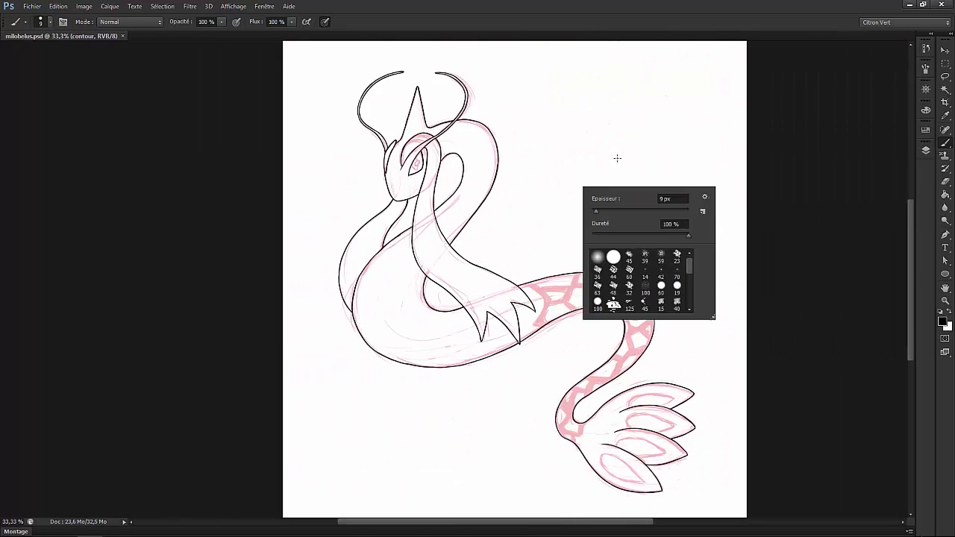
pyautogui.moveTo(672, 199); pyautogui.dragTo(652, 199)
pyautogui.press('Return')
pyautogui.scroll(5, 652, 198)
pyautogui.scroll(-5, 834, 429)
pyautogui.scroll(5, 703, 420)
pyautogui.moveTo(324, 239)
pyautogui.mouseDown()
pyautogui.moveTo(403, 149)
pyautogui.moveTo(470, 146)
pyautogui.mouseUp()
pyautogui.moveTo(523, 226)
pyautogui.mouseDown()
pyautogui.moveTo(628, 171)
pyautogui.moveTo(636, 104)
pyautogui.mouseUp()
pyautogui.press('b')
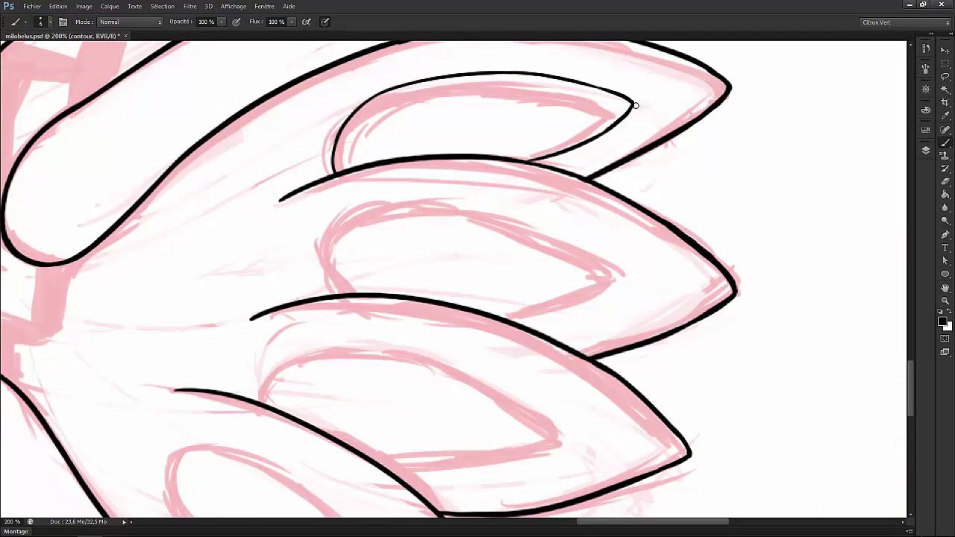
# - Ink the pointed inner marking of the second tail fin lobe with the thinner line
pyautogui.moveTo(320, 248)
pyautogui.mouseDown()
pyautogui.moveTo(514, 209)
pyautogui.moveTo(345, 214)
pyautogui.moveTo(515, 211)
pyautogui.mouseUp()
pyautogui.hotkey('ctrl', 'z')
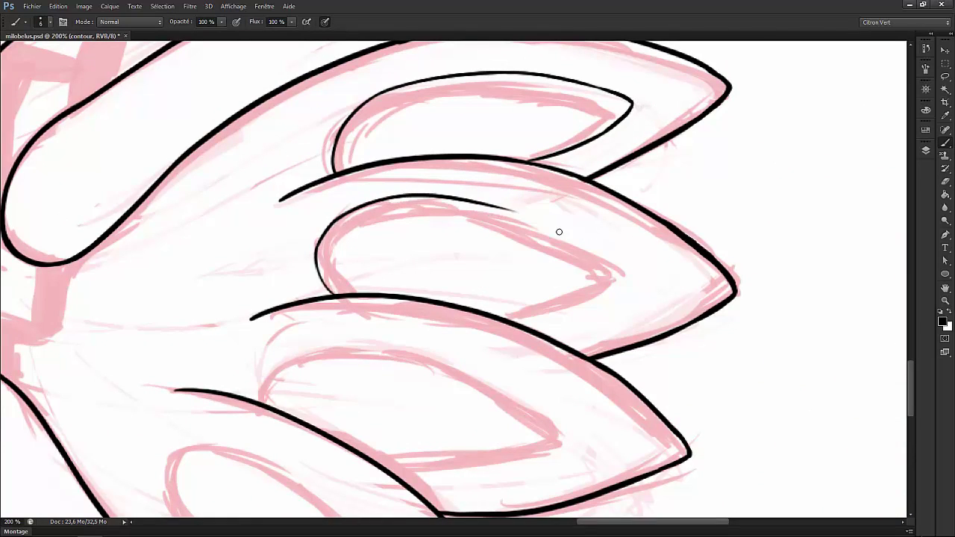
pyautogui.scroll(-3, 608, 267)
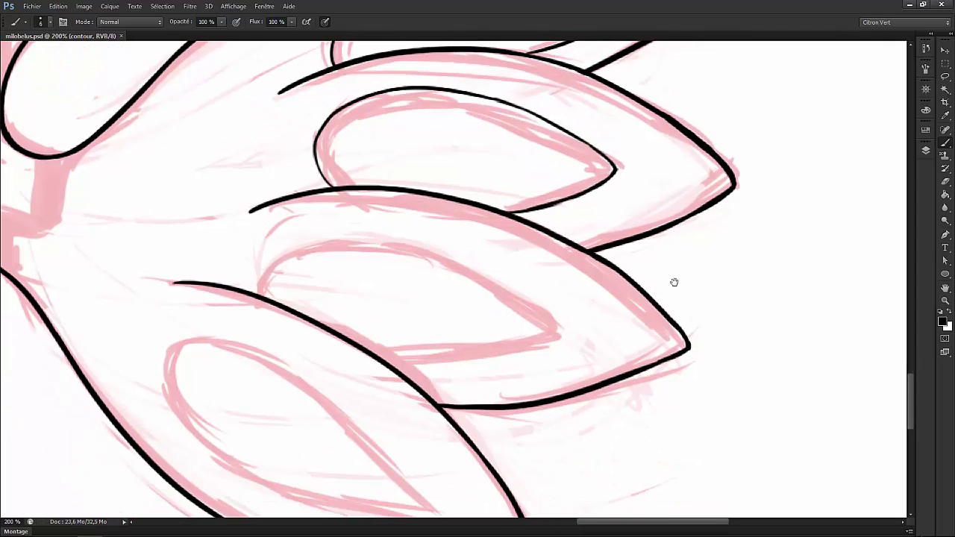
# - Ink the third tail fin lobe's inner marking, with its curved upper edge, tip and lower edge
pyautogui.moveTo(257, 295)
pyautogui.mouseDown()
pyautogui.moveTo(335, 234)
pyautogui.moveTo(438, 264)
pyautogui.moveTo(545, 323)
pyautogui.mouseUp()
pyautogui.hotkey('ctrl', 'z')
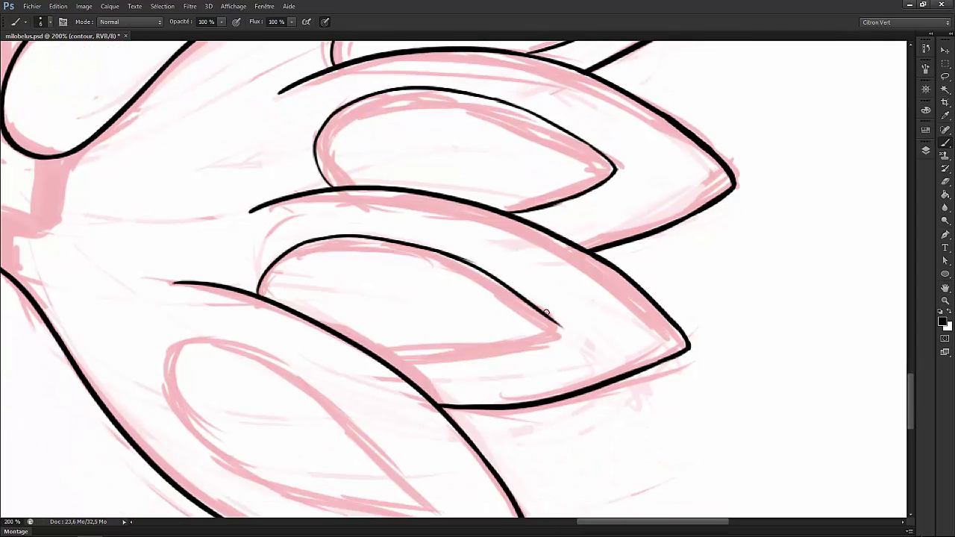
pyautogui.scroll(-3, 455, 258)
pyautogui.hscroll(-2, 456, 259)
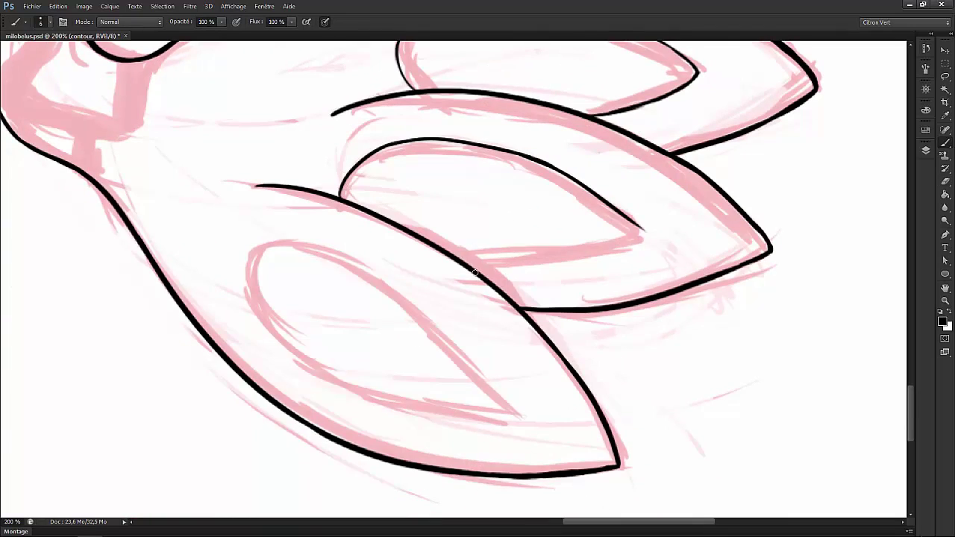
pyautogui.moveTo(473, 266); pyautogui.dragTo(630, 247)
# - Ink the closed, teardrop-shaped inner marking of the lowest tail fin lobe
pyautogui.moveTo(321, 274); pyautogui.dragTo(313, 248)
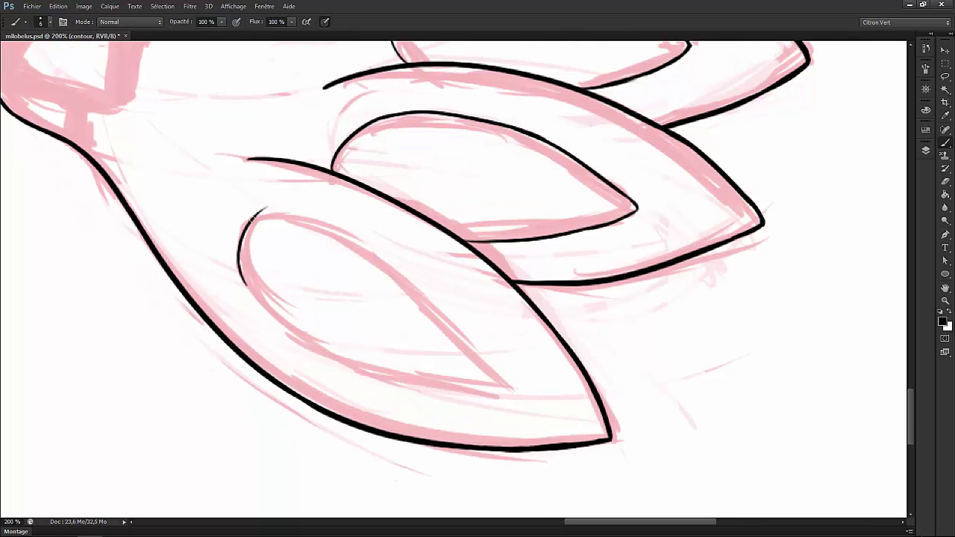
pyautogui.moveTo(246, 289)
pyautogui.mouseDown()
pyautogui.moveTo(374, 385)
pyautogui.moveTo(494, 403)
pyautogui.mouseUp()
pyautogui.moveTo(250, 218)
pyautogui.mouseDown()
pyautogui.moveTo(456, 324)
pyautogui.moveTo(507, 395)
pyautogui.mouseUp()
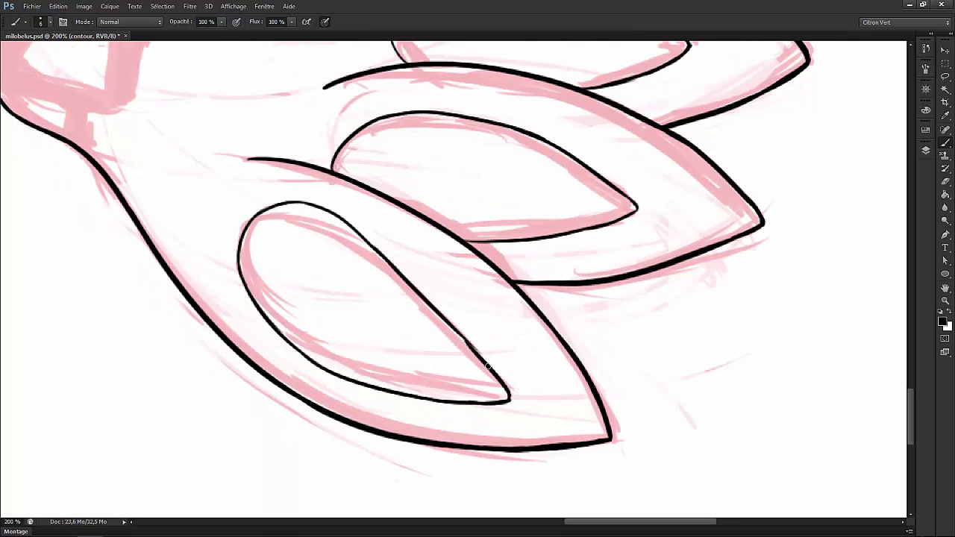
# - Hide the croquis layer and warp the uppermost fin lobe's inner marking on the contour layer to refine its upper curve
pyautogui.scroll(-4, 487, 366)
pyautogui.click(780, 141)
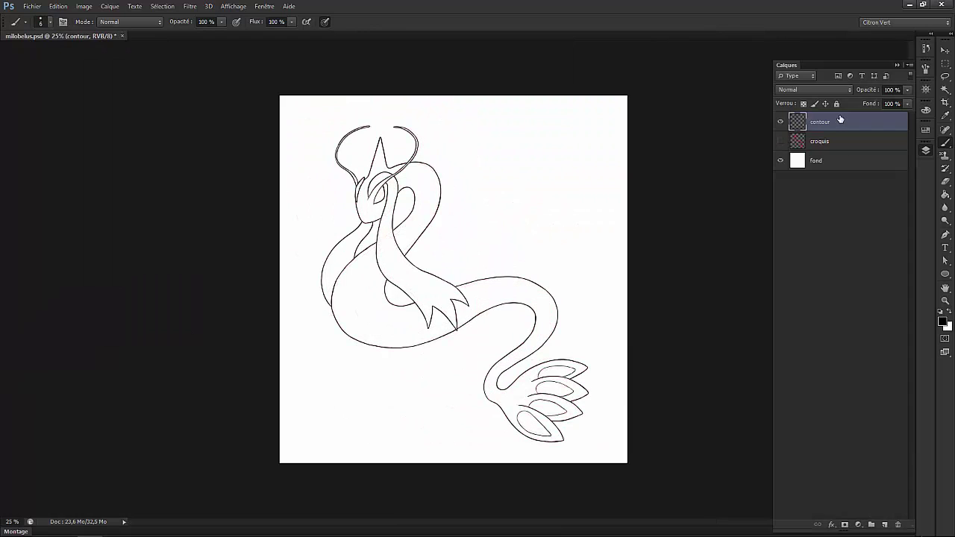
pyautogui.scroll(5, 497, 204)
pyautogui.press('l')
pyautogui.moveTo(535, 212); pyautogui.dragTo(523, 217)
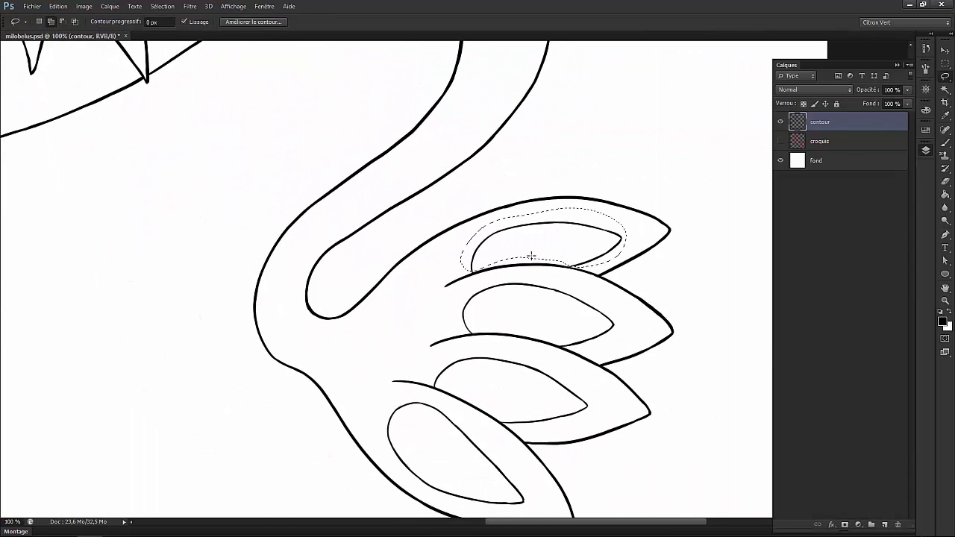
pyautogui.hotkey('ctrl', 't')
pyautogui.click(482, 22)
pyautogui.click(507, 21)
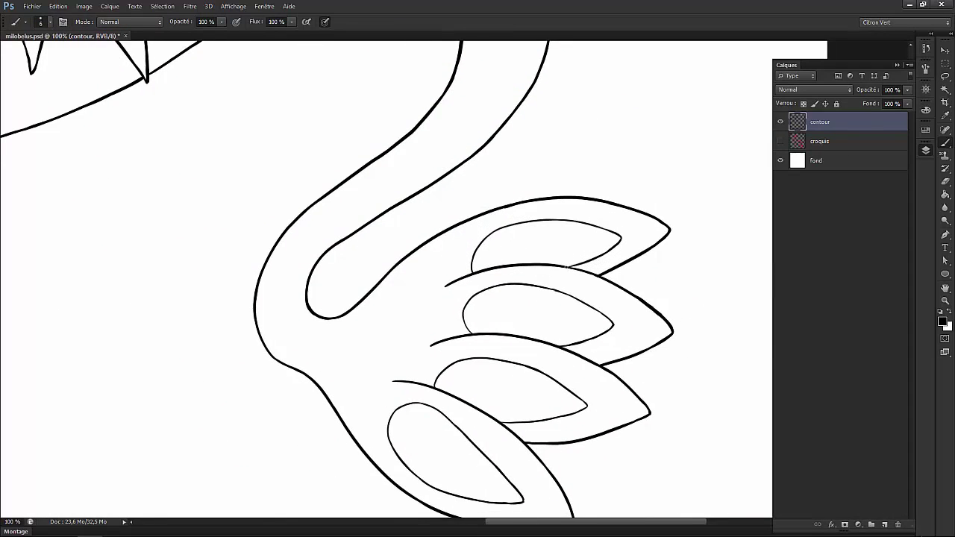
# - Select the lowest fin lobe's inner marking and warp it to round out its upper edge
pyautogui.moveTo(429, 398); pyautogui.dragTo(418, 334)
pyautogui.hotkey('ctrl', 't')
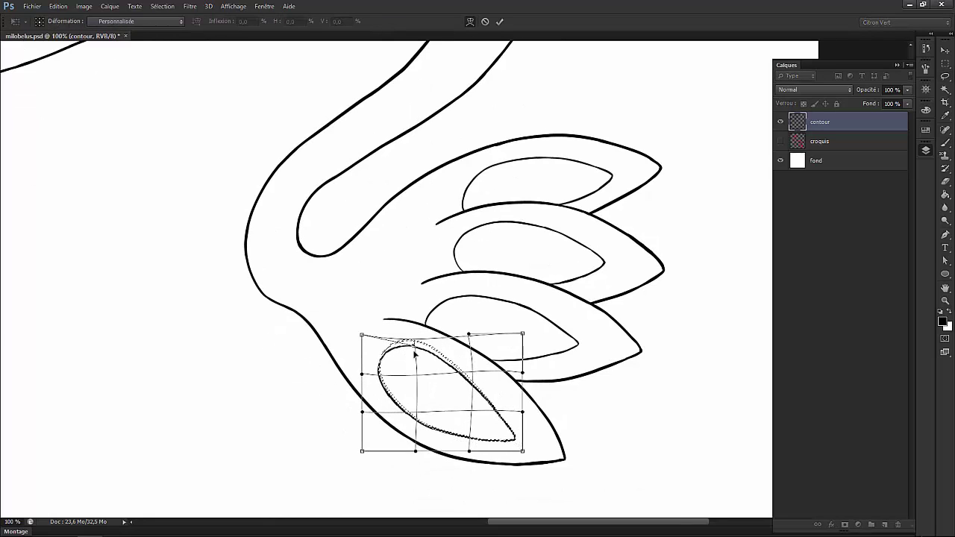
pyautogui.click(500, 22)
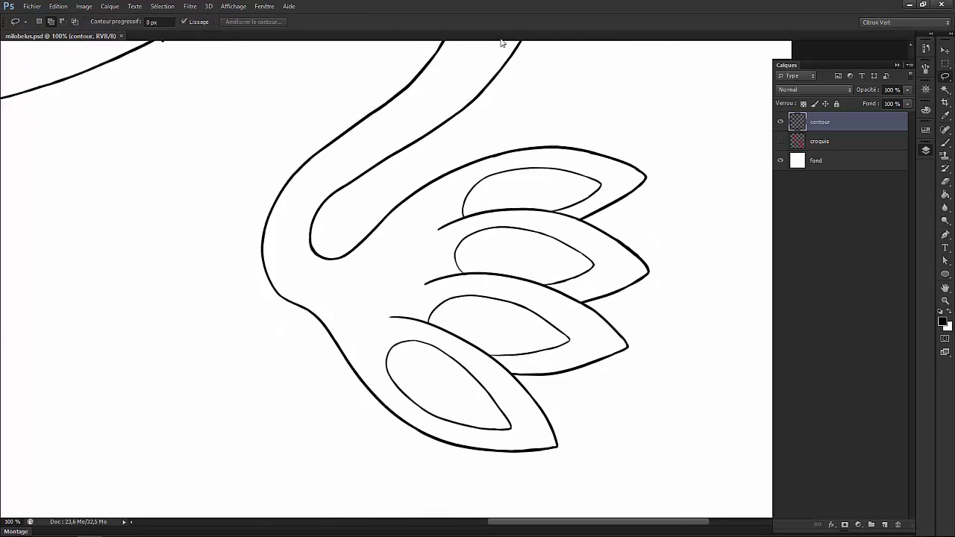
# - Show the croquis layer again, set the brush size to 15 px and ink the upper edges of the tail's first pattern band beside the hair tips
pyautogui.hotkey('ctrl', '0')
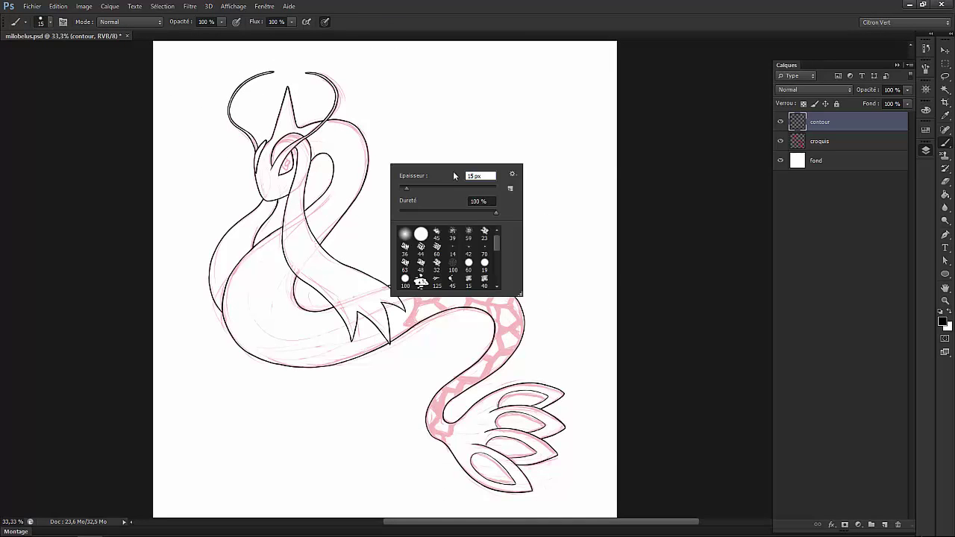
pyautogui.press('Return')
pyautogui.scroll(5, 518, 290)
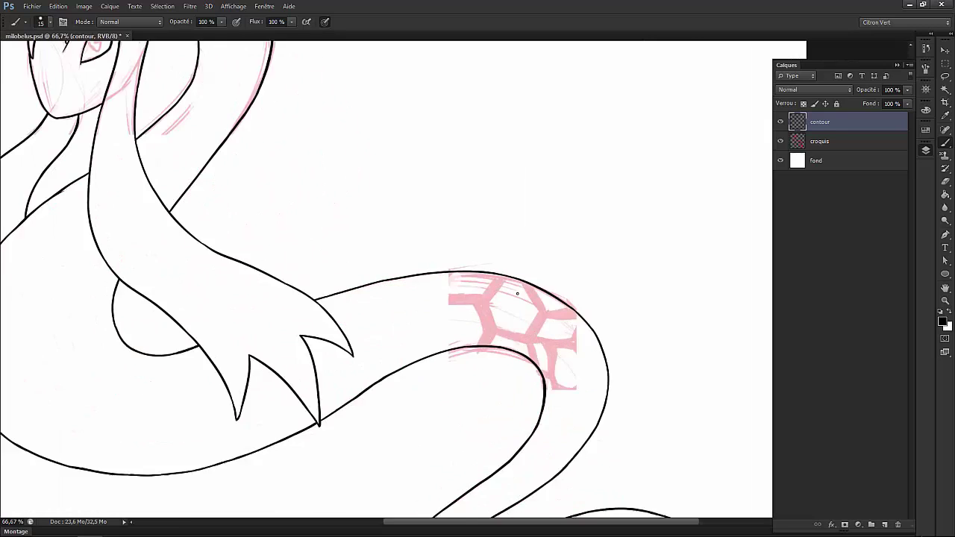
pyautogui.press('F7')
pyautogui.moveTo(258, 252); pyautogui.dragTo(358, 316)
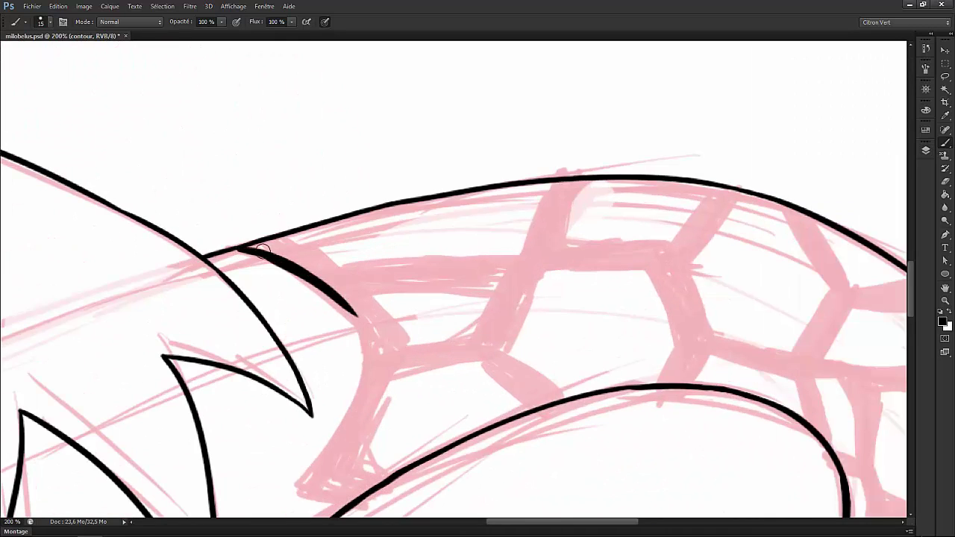
pyautogui.moveTo(276, 238); pyautogui.dragTo(370, 304)
# - Ink the lower edges of the first pattern band down to the tail's underside and fill the band black
pyautogui.scroll(-4, 362, 348)
pyautogui.hscroll(-2, 363, 349)
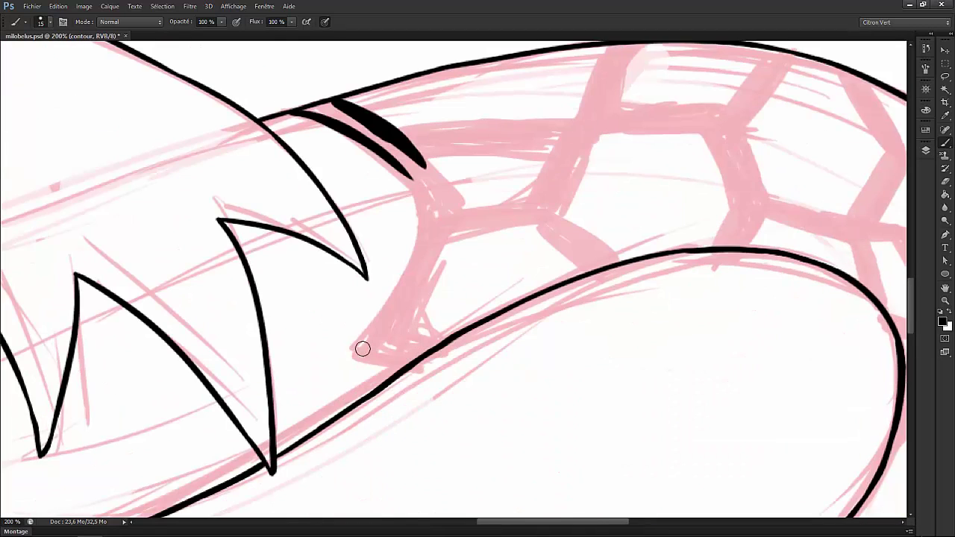
pyautogui.moveTo(355, 351); pyautogui.dragTo(411, 288)
pyautogui.moveTo(446, 344)
pyautogui.mouseDown()
pyautogui.moveTo(418, 328)
pyautogui.moveTo(457, 228)
pyautogui.mouseUp()
pyautogui.moveTo(328, 119)
pyautogui.mouseDown()
pyautogui.moveTo(380, 151)
pyautogui.moveTo(424, 198)
pyautogui.moveTo(384, 325)
pyautogui.mouseUp()
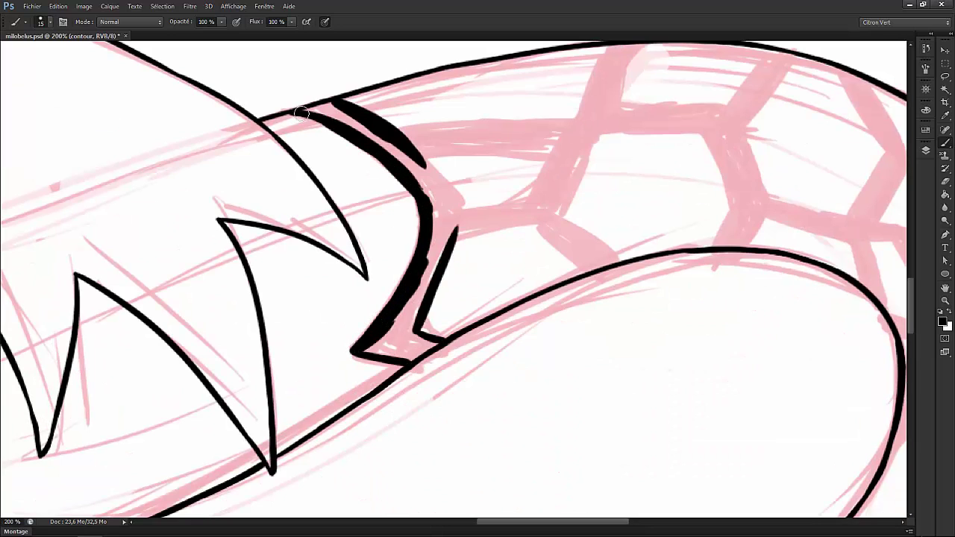
pyautogui.moveTo(301, 112)
pyautogui.mouseDown()
pyautogui.moveTo(393, 141)
pyautogui.moveTo(430, 213)
pyautogui.mouseUp()
pyautogui.moveTo(362, 351)
pyautogui.mouseDown()
pyautogui.moveTo(423, 348)
pyautogui.moveTo(397, 331)
pyautogui.moveTo(434, 242)
pyautogui.mouseUp()
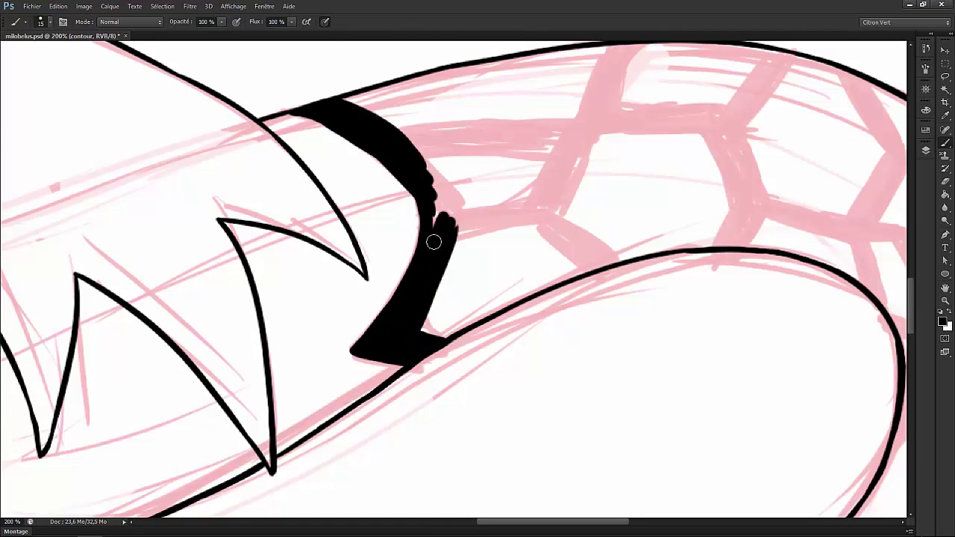
# - Ink the bands around the small cell beyond the first band, with spokes to the tail's upper and lower outlines
pyautogui.moveTo(456, 150)
pyautogui.mouseDown()
pyautogui.moveTo(464, 233)
pyautogui.moveTo(497, 226)
pyautogui.moveTo(566, 255)
pyautogui.moveTo(612, 258)
pyautogui.moveTo(553, 230)
pyautogui.moveTo(607, 259)
pyautogui.moveTo(597, 133)
pyautogui.mouseUp()
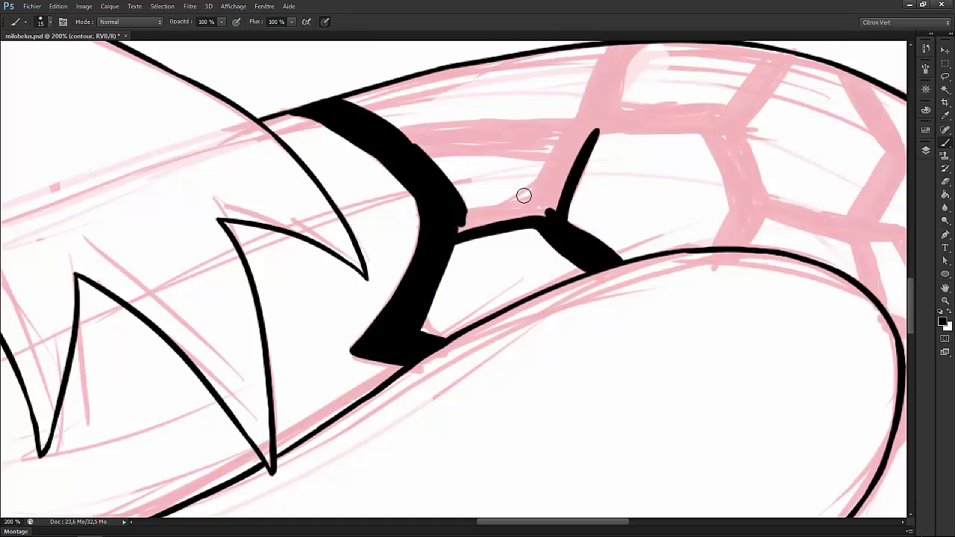
pyautogui.moveTo(466, 213)
pyautogui.mouseDown()
pyautogui.moveTo(543, 202)
pyautogui.moveTo(560, 146)
pyautogui.mouseUp()
pyautogui.moveTo(440, 150); pyautogui.dragTo(552, 147)
pyautogui.moveTo(500, 161); pyautogui.dragTo(559, 153)
pyautogui.moveTo(610, 137); pyautogui.dragTo(600, 214)
pyautogui.moveTo(390, 210); pyautogui.dragTo(582, 196)
pyautogui.moveTo(504, 203)
pyautogui.mouseDown()
pyautogui.moveTo(586, 187)
pyautogui.moveTo(598, 128)
pyautogui.moveTo(601, 197)
pyautogui.mouseUp()
pyautogui.moveTo(618, 128); pyautogui.dragTo(582, 200)
# - Fill those bands black and ink the bands enclosing the next hexagonal cell, with a second spoke to the tail's upper outline
pyautogui.moveTo(395, 221)
pyautogui.mouseDown()
pyautogui.moveTo(564, 212)
pyautogui.moveTo(545, 265)
pyautogui.mouseUp()
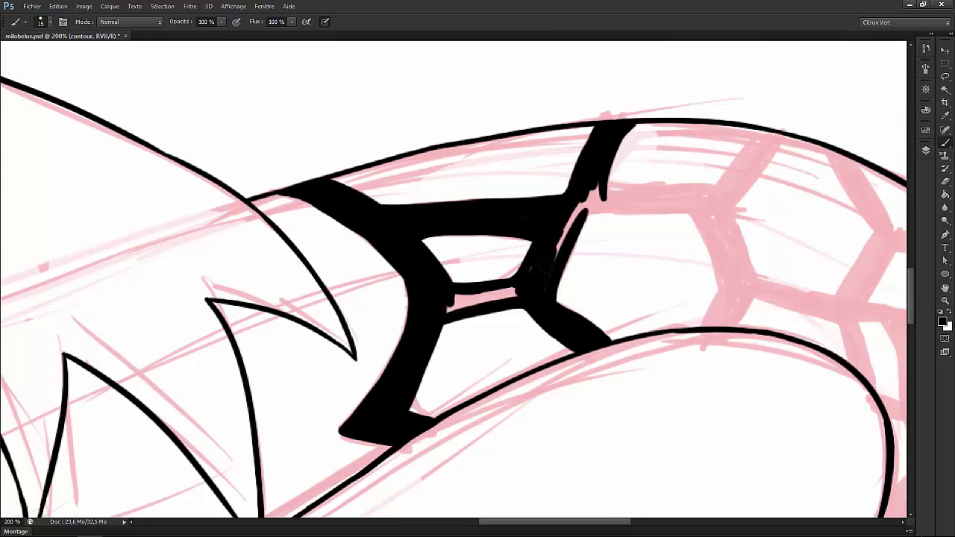
pyautogui.moveTo(515, 293); pyautogui.dragTo(447, 309)
pyautogui.moveTo(591, 193)
pyautogui.mouseDown()
pyautogui.moveTo(556, 263)
pyautogui.moveTo(369, 242)
pyautogui.mouseUp()
pyautogui.moveTo(448, 186)
pyautogui.mouseDown()
pyautogui.moveTo(395, 192)
pyautogui.moveTo(551, 267)
pyautogui.moveTo(526, 306)
pyautogui.mouseUp()
pyautogui.moveTo(549, 231)
pyautogui.mouseDown()
pyautogui.moveTo(539, 199)
pyautogui.moveTo(423, 174)
pyautogui.moveTo(498, 185)
pyautogui.moveTo(521, 175)
pyautogui.moveTo(582, 112)
pyautogui.mouseUp()
pyautogui.moveTo(541, 192); pyautogui.dragTo(583, 115)
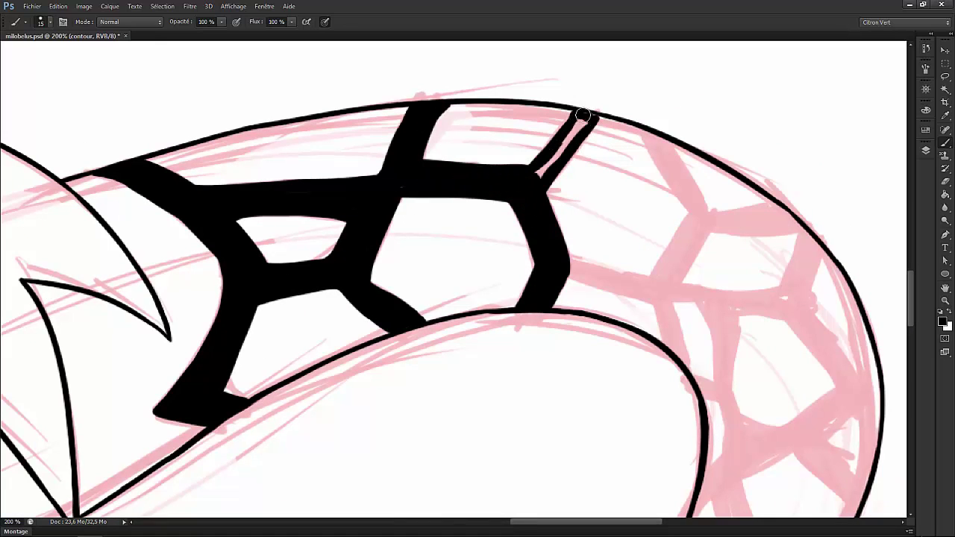
pyautogui.moveTo(445, 105); pyautogui.dragTo(303, 72)
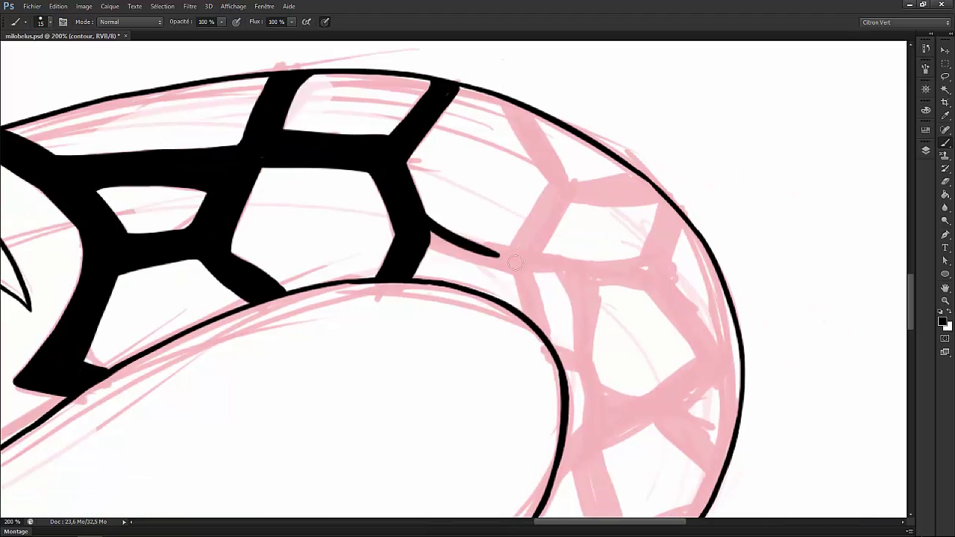
# - Ink the bands around the large cell where the tail starts to bend, branching to its inner and outer outlines
pyautogui.moveTo(425, 247)
pyautogui.mouseDown()
pyautogui.moveTo(484, 252)
pyautogui.moveTo(522, 277)
pyautogui.moveTo(525, 315)
pyautogui.moveTo(532, 273)
pyautogui.moveTo(544, 331)
pyautogui.mouseUp()
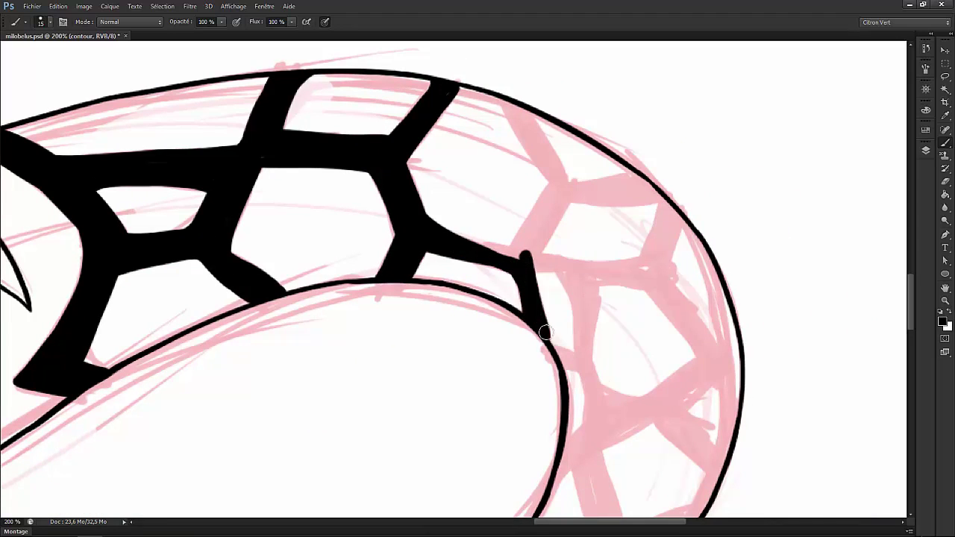
pyautogui.moveTo(461, 241)
pyautogui.mouseDown()
pyautogui.moveTo(518, 252)
pyautogui.moveTo(554, 183)
pyautogui.mouseUp()
pyautogui.moveTo(500, 98)
pyautogui.mouseDown()
pyautogui.moveTo(552, 193)
pyautogui.moveTo(521, 110)
pyautogui.moveTo(562, 184)
pyautogui.moveTo(527, 263)
pyautogui.mouseUp()
pyautogui.moveTo(553, 203); pyautogui.dragTo(642, 197)
pyautogui.moveTo(571, 185)
pyautogui.mouseDown()
pyautogui.moveTo(657, 196)
pyautogui.moveTo(632, 164)
pyautogui.moveTo(600, 164)
pyautogui.moveTo(581, 246)
pyautogui.mouseUp()
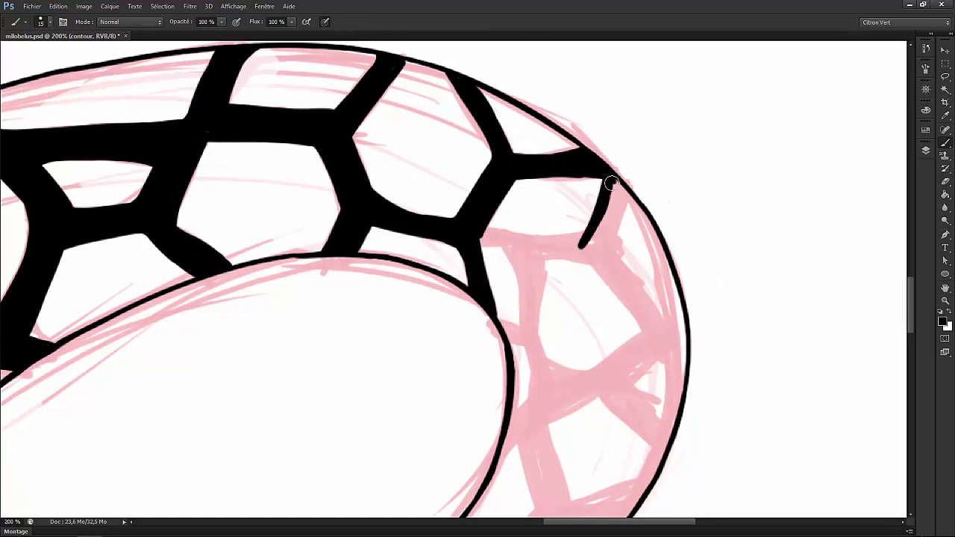
# - Close the small outer cell on the tail's bend with black bands and ink a branch down toward the inner outline
pyautogui.moveTo(611, 183); pyautogui.dragTo(619, 203)
pyautogui.moveTo(583, 235)
pyautogui.mouseDown()
pyautogui.moveTo(492, 227)
pyautogui.moveTo(486, 238)
pyautogui.moveTo(527, 304)
pyautogui.mouseUp()
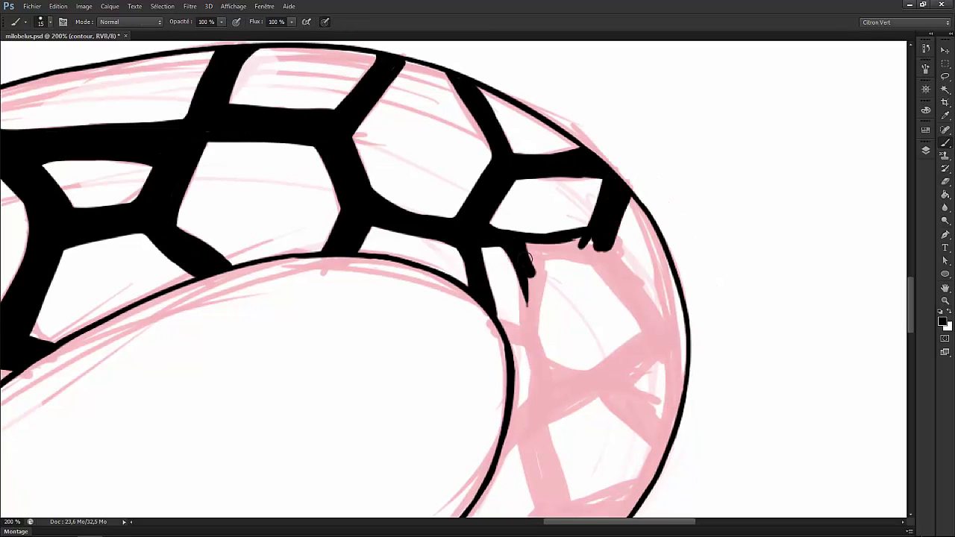
pyautogui.moveTo(526, 256)
pyautogui.mouseDown()
pyautogui.moveTo(523, 324)
pyautogui.moveTo(506, 331)
pyautogui.moveTo(533, 340)
pyautogui.moveTo(525, 246)
pyautogui.moveTo(600, 250)
pyautogui.mouseUp()
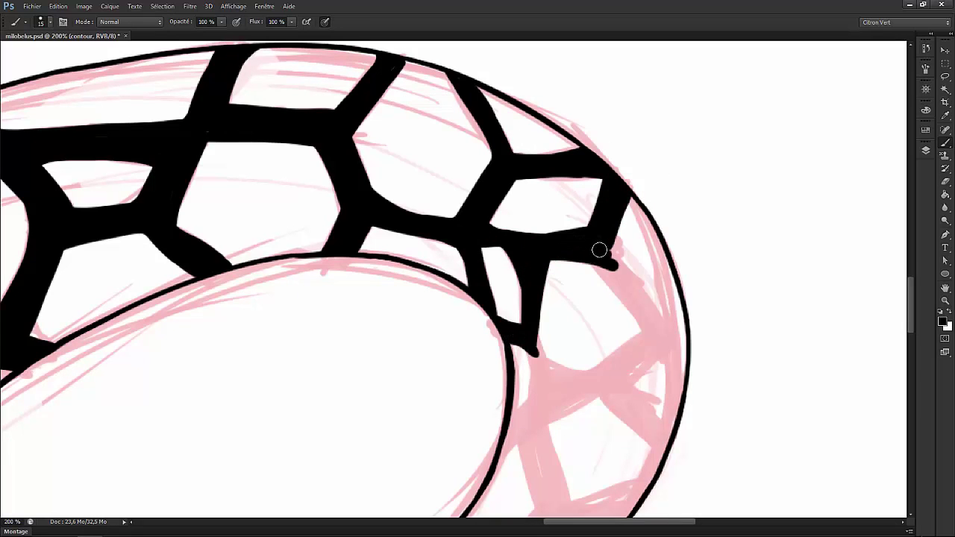
# - Ink and fill the bands enclosing the pentagonal cell at the outermost part of the bend, joining both tail outlines
pyautogui.moveTo(618, 218); pyautogui.dragTo(655, 313)
pyautogui.moveTo(614, 256)
pyautogui.mouseDown()
pyautogui.moveTo(647, 327)
pyautogui.moveTo(658, 306)
pyautogui.moveTo(640, 290)
pyautogui.moveTo(682, 328)
pyautogui.moveTo(627, 380)
pyautogui.mouseUp()
pyautogui.moveTo(675, 342); pyautogui.dragTo(620, 376)
pyautogui.moveTo(662, 326); pyautogui.dragTo(590, 373)
pyautogui.moveTo(522, 329)
pyautogui.mouseDown()
pyautogui.moveTo(662, 332)
pyautogui.moveTo(630, 200)
pyautogui.mouseUp()
pyautogui.moveTo(456, 230)
pyautogui.mouseDown()
pyautogui.moveTo(468, 259)
pyautogui.moveTo(447, 295)
pyautogui.moveTo(467, 293)
pyautogui.moveTo(504, 265)
pyautogui.moveTo(480, 261)
pyautogui.moveTo(562, 262)
pyautogui.moveTo(561, 291)
pyautogui.mouseUp()
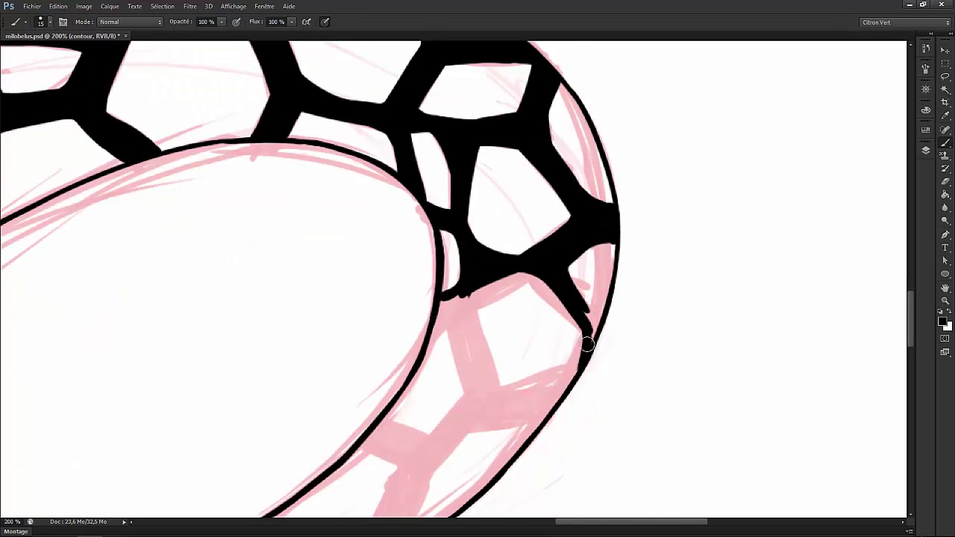
# - Ink the bands around the next pentagonal cell below the bend and fill the diagonal band reaching the tail's inner outline
pyautogui.moveTo(552, 400); pyautogui.dragTo(551, 402)
pyautogui.moveTo(486, 382)
pyautogui.mouseDown()
pyautogui.moveTo(447, 300)
pyautogui.moveTo(469, 385)
pyautogui.moveTo(451, 302)
pyautogui.moveTo(483, 390)
pyautogui.moveTo(559, 261)
pyautogui.moveTo(619, 254)
pyautogui.mouseUp()
pyautogui.moveTo(560, 270); pyautogui.dragTo(621, 265)
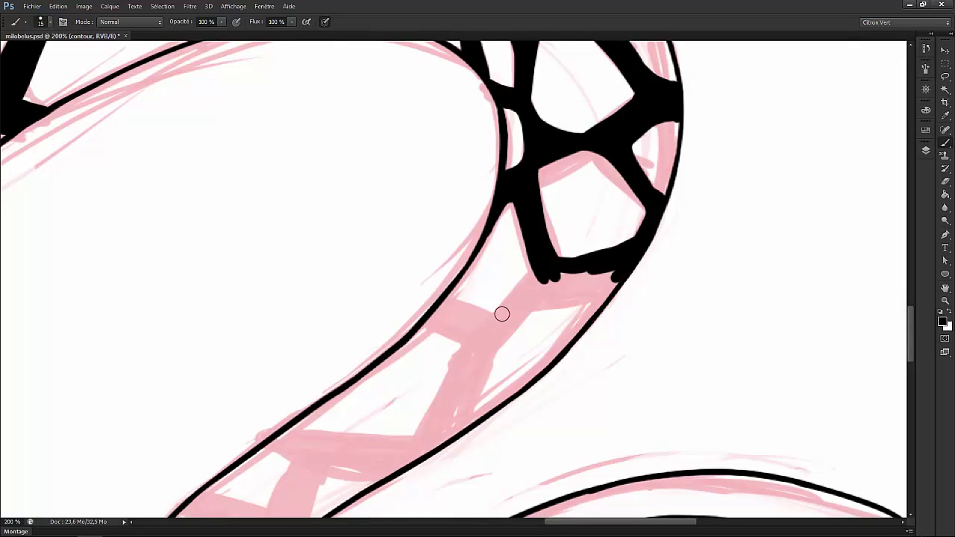
pyautogui.moveTo(501, 314); pyautogui.dragTo(551, 276)
pyautogui.moveTo(553, 277)
pyautogui.mouseDown()
pyautogui.moveTo(494, 342)
pyautogui.moveTo(614, 273)
pyautogui.moveTo(615, 285)
pyautogui.mouseUp()
pyautogui.moveTo(446, 294)
pyautogui.mouseDown()
pyautogui.moveTo(542, 227)
pyautogui.moveTo(593, 240)
pyautogui.mouseUp()
pyautogui.moveTo(523, 254)
pyautogui.mouseDown()
pyautogui.moveTo(567, 265)
pyautogui.moveTo(563, 257)
pyautogui.mouseUp()
pyautogui.moveTo(586, 227)
pyautogui.mouseDown()
pyautogui.moveTo(548, 243)
pyautogui.moveTo(579, 274)
pyautogui.moveTo(532, 340)
pyautogui.mouseUp()
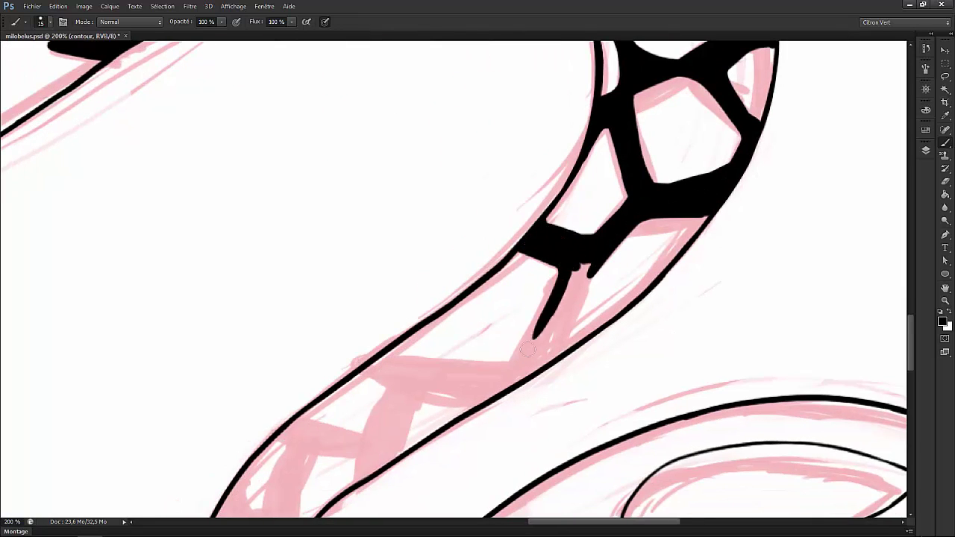
# - Ink and fill the slanted branch and the cross band that spans the narrowing tail below it
pyautogui.moveTo(593, 257); pyautogui.dragTo(532, 352)
pyautogui.moveTo(582, 284)
pyautogui.mouseDown()
pyautogui.moveTo(522, 376)
pyautogui.moveTo(504, 388)
pyautogui.mouseUp()
pyautogui.moveTo(504, 388); pyautogui.dragTo(579, 313)
pyautogui.moveTo(474, 263)
pyautogui.mouseDown()
pyautogui.moveTo(589, 279)
pyautogui.moveTo(463, 278)
pyautogui.moveTo(572, 298)
pyautogui.moveTo(473, 274)
pyautogui.mouseUp()
pyautogui.moveTo(630, 240); pyautogui.dragTo(701, 166)
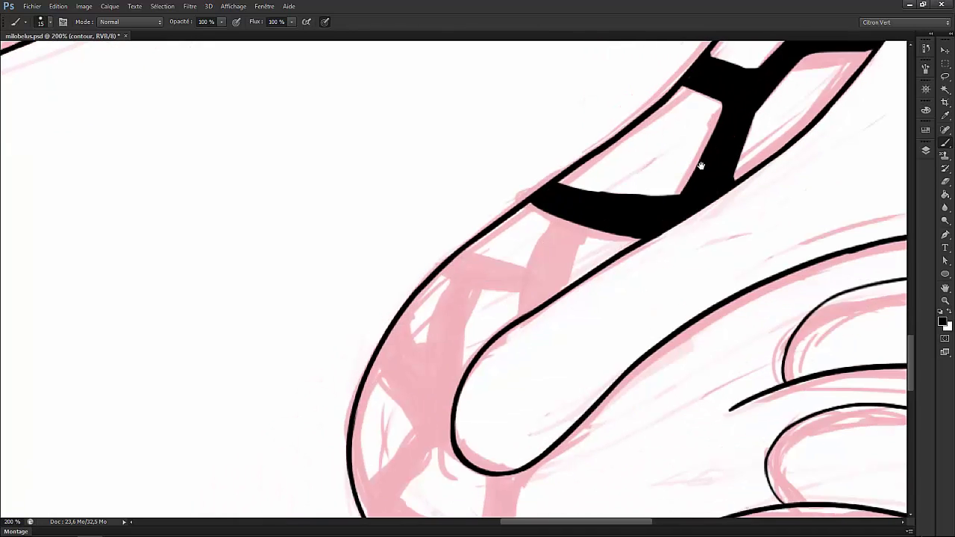
# - Ink the short branch below the cross band and outline the following band toward the tail's outer edge
pyautogui.moveTo(558, 217)
pyautogui.mouseDown()
pyautogui.moveTo(527, 282)
pyautogui.moveTo(580, 228)
pyautogui.moveTo(563, 222)
pyautogui.moveTo(545, 276)
pyautogui.moveTo(556, 287)
pyautogui.mouseUp()
pyautogui.moveTo(593, 215); pyautogui.dragTo(693, 148)
pyautogui.moveTo(564, 177); pyautogui.dragTo(632, 189)
pyautogui.moveTo(538, 201); pyautogui.dragTo(620, 216)
pyautogui.moveTo(597, 203); pyautogui.dragTo(626, 209)
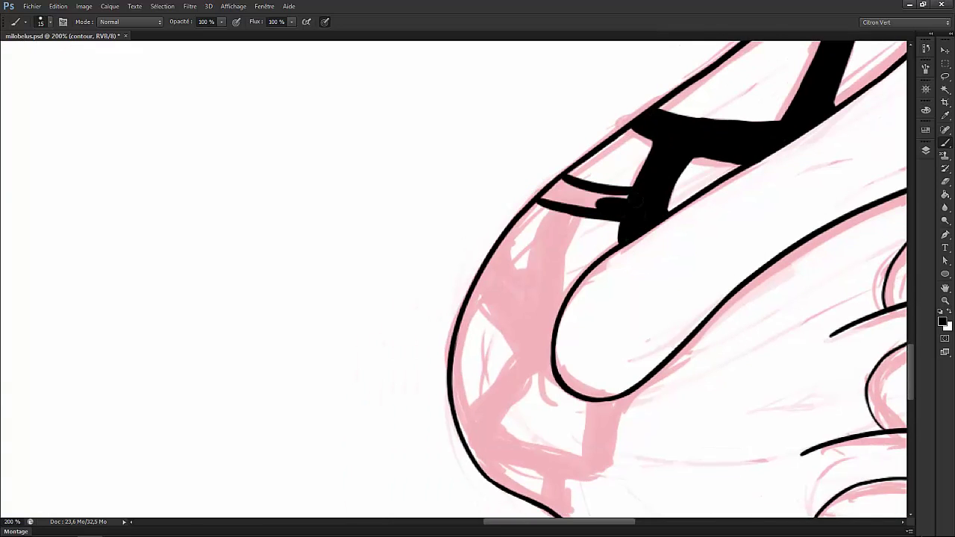
# - Ink and fill the remaining bands around the tail's last curve, ending the pattern at the base of the fin
pyautogui.moveTo(540, 205)
pyautogui.mouseDown()
pyautogui.moveTo(561, 283)
pyautogui.moveTo(533, 267)
pyautogui.moveTo(543, 277)
pyautogui.mouseUp()
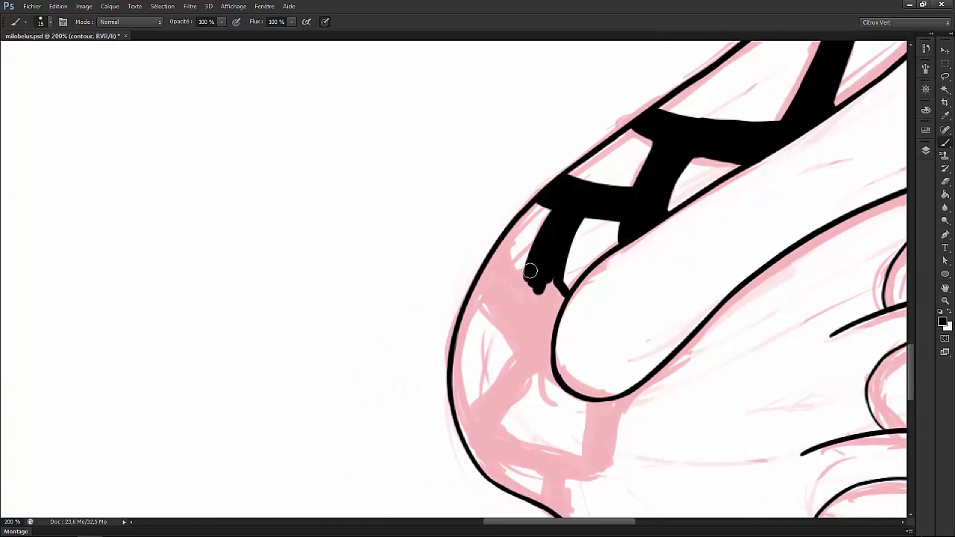
pyautogui.moveTo(499, 241)
pyautogui.mouseDown()
pyautogui.moveTo(536, 323)
pyautogui.moveTo(544, 260)
pyautogui.mouseUp()
pyautogui.moveTo(543, 259)
pyautogui.mouseDown()
pyautogui.moveTo(464, 336)
pyautogui.moveTo(512, 234)
pyautogui.moveTo(555, 216)
pyautogui.moveTo(559, 252)
pyautogui.moveTo(524, 326)
pyautogui.moveTo(478, 388)
pyautogui.moveTo(470, 336)
pyautogui.moveTo(550, 294)
pyautogui.moveTo(556, 302)
pyautogui.mouseUp()
pyautogui.moveTo(600, 307); pyautogui.dragTo(587, 220)
pyautogui.moveTo(489, 269)
pyautogui.mouseDown()
pyautogui.moveTo(553, 311)
pyautogui.moveTo(477, 316)
pyautogui.moveTo(486, 283)
pyautogui.moveTo(576, 305)
pyautogui.moveTo(607, 246)
pyautogui.mouseUp()
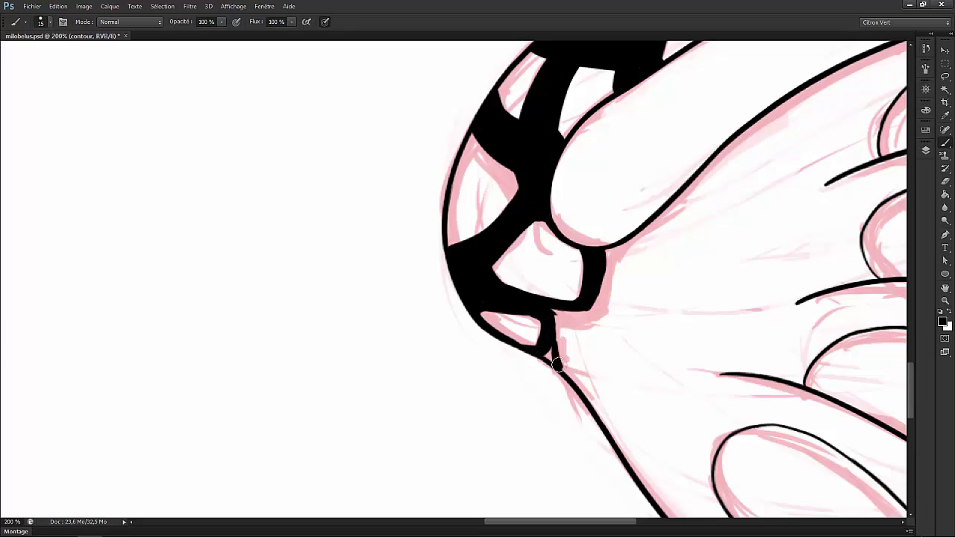
pyautogui.moveTo(557, 365)
pyautogui.mouseDown()
pyautogui.moveTo(556, 312)
pyautogui.moveTo(609, 251)
pyautogui.mouseUp()
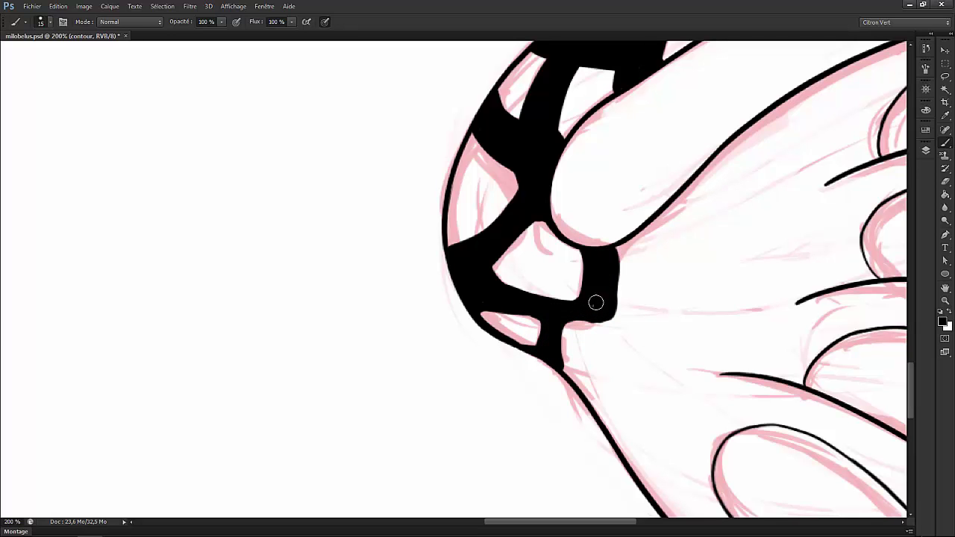
# - Hide the croquis layer and duplicate the contour layer as "contour copie"
pyautogui.scroll(-4, 610, 311)
pyautogui.click(925, 150)
pyautogui.click(780, 141)
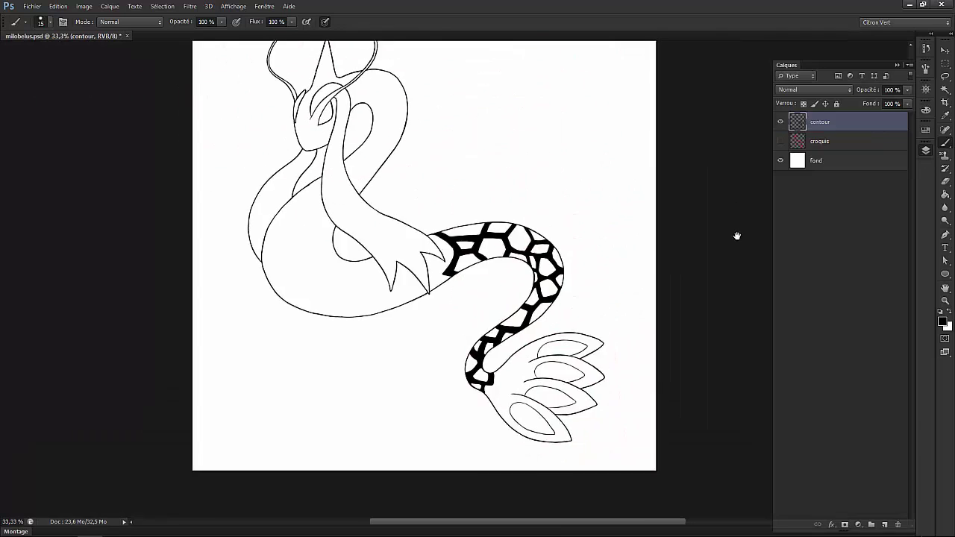
pyautogui.rightClick(858, 135)
pyautogui.click(877, 173)
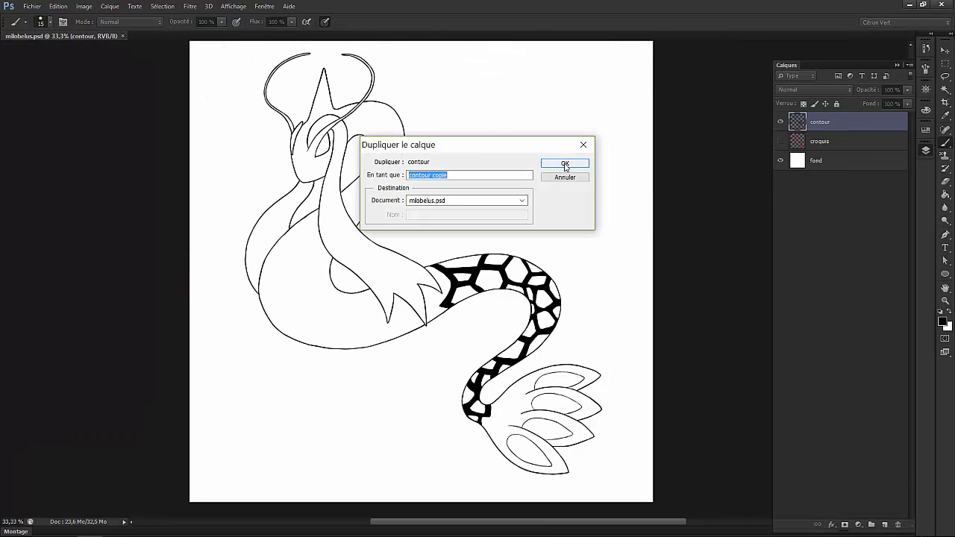
pyautogui.click(559, 160)
pyautogui.press('/')
pyautogui.click(792, 123)
# - Set the brush size to 10 px and thicken the outline of the central horn and the curve running from its base to the antenna
pyautogui.scroll(3, 477, 284)
pyautogui.click(925, 150)
pyautogui.scroll(5, 642, 204)
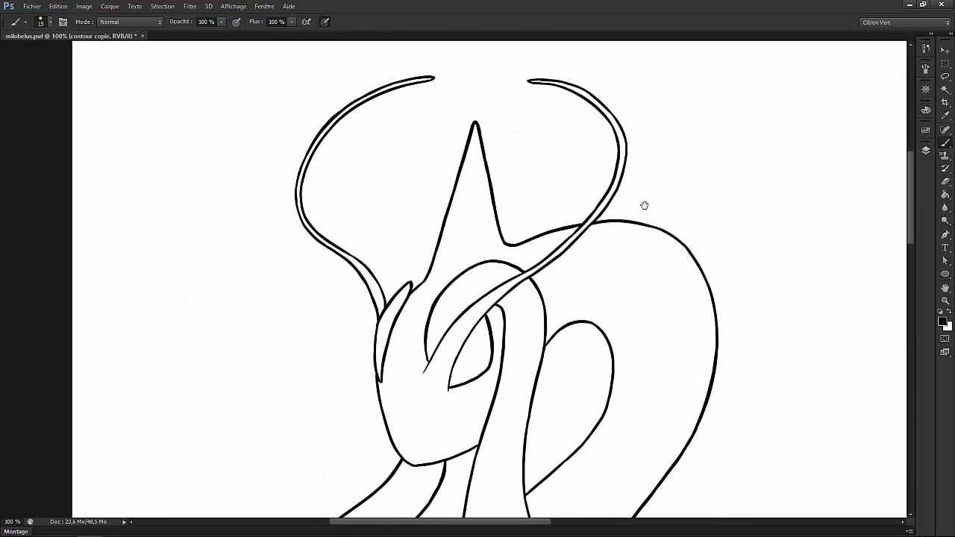
pyautogui.rightClick(847, 235)
pyautogui.write('10')
pyautogui.press('Return')
pyautogui.scroll(2, 448, 300)
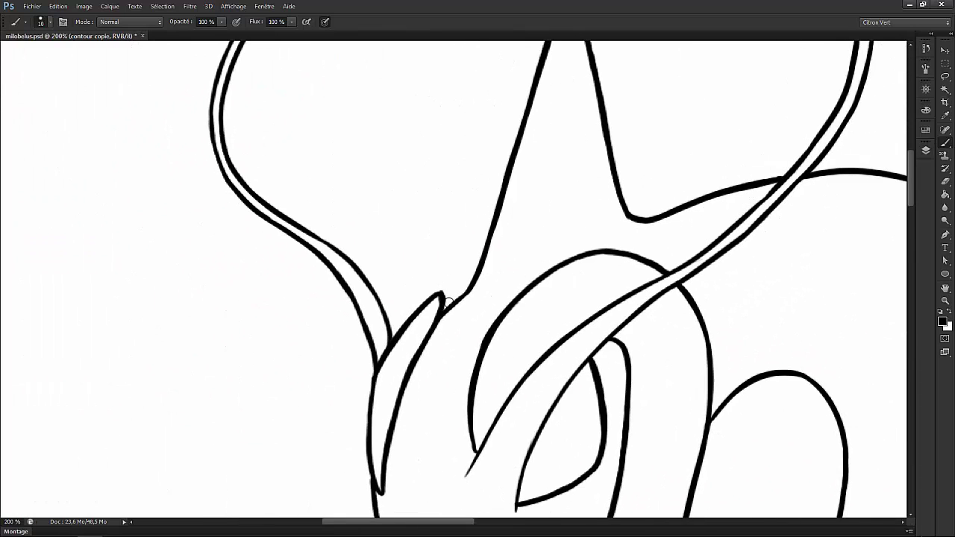
pyautogui.moveTo(454, 297)
pyautogui.mouseDown()
pyautogui.moveTo(511, 160)
pyautogui.moveTo(482, 276)
pyautogui.mouseUp()
pyautogui.moveTo(482, 275)
pyautogui.mouseDown()
pyautogui.moveTo(535, 93)
pyautogui.moveTo(626, 331)
pyautogui.moveTo(727, 295)
pyautogui.moveTo(603, 337)
pyautogui.moveTo(660, 263)
pyautogui.moveTo(675, 153)
pyautogui.mouseUp()
pyautogui.moveTo(626, 99)
pyautogui.mouseDown()
pyautogui.moveTo(641, 161)
pyautogui.moveTo(557, 120)
pyautogui.moveTo(629, 153)
pyautogui.mouseUp()
# - Thicken the outline of the antenna above the body loop, from its tip down to where it crosses the loop
pyautogui.press('e')
pyautogui.press('b')
pyautogui.press('e')
pyautogui.press('b')
pyautogui.click(516, 116)
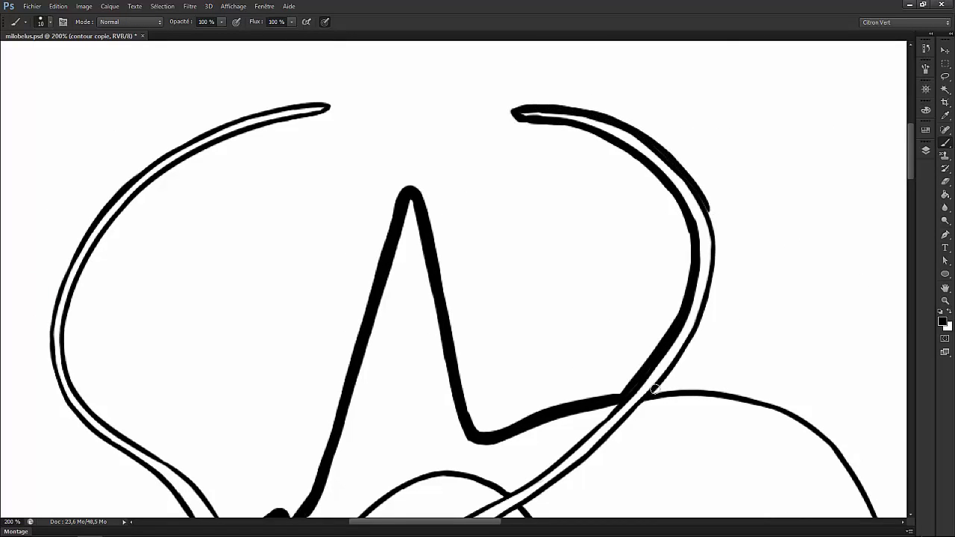
pyautogui.moveTo(654, 389); pyautogui.dragTo(714, 282)
# - Thicken the top of the large loop's outer outline behind the head, starting from the antenna crossing
pyautogui.scroll(-5, 709, 216)
pyautogui.hscroll(3, 709, 216)
pyautogui.moveTo(649, 232); pyautogui.dragTo(580, 233)
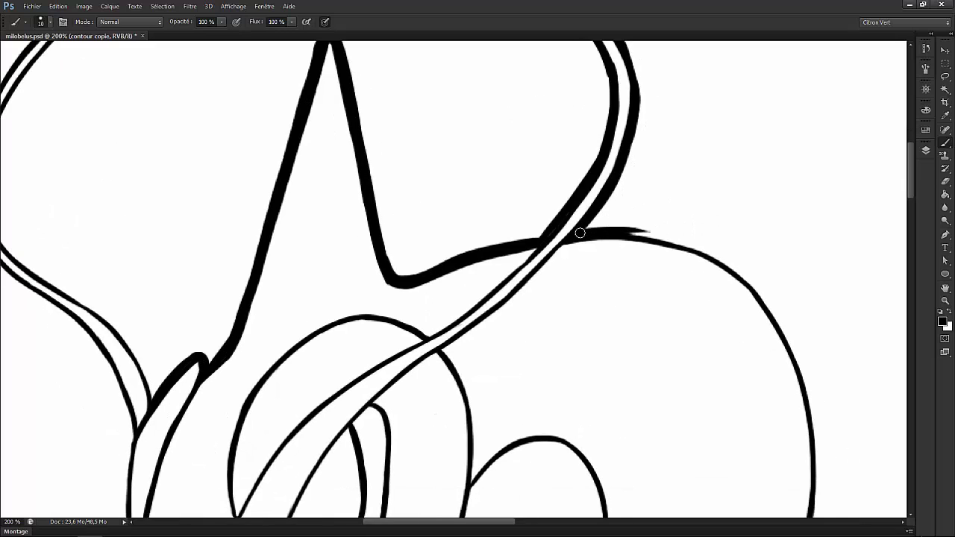
pyautogui.moveTo(733, 266); pyautogui.dragTo(674, 258)
pyautogui.scroll(-3, 674, 258)
pyautogui.hscroll(8, 674, 259)
pyautogui.moveTo(478, 187)
pyautogui.mouseDown()
pyautogui.moveTo(556, 314)
pyautogui.moveTo(535, 253)
pyautogui.moveTo(563, 360)
pyautogui.mouseUp()
# - Thicken the outermost side of the loop behind the head and clean its edge with the eraser
pyautogui.scroll(-5, 564, 359)
pyautogui.hscroll(-2, 563, 360)
pyautogui.moveTo(619, 186); pyautogui.dragTo(624, 276)
pyautogui.moveTo(620, 202); pyautogui.dragTo(616, 149)
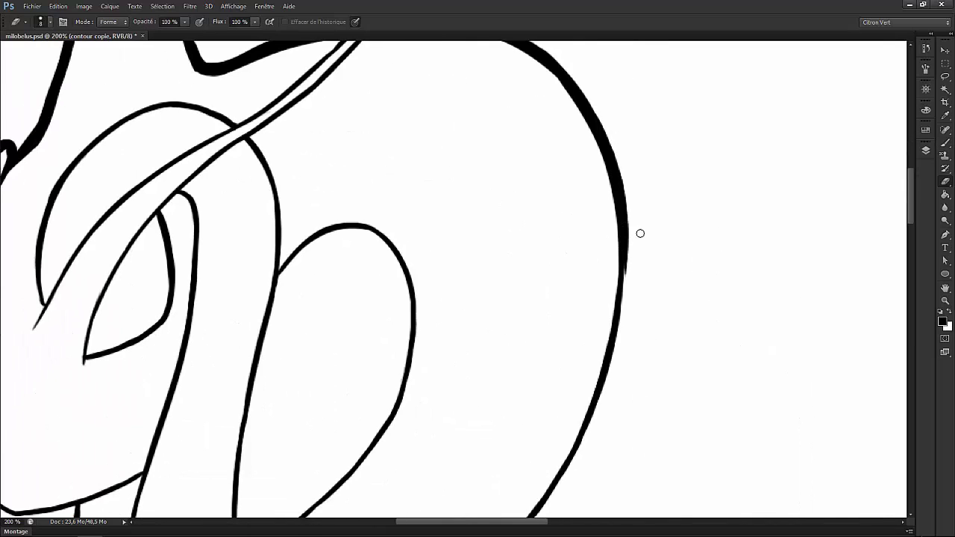
pyautogui.moveTo(625, 238); pyautogui.dragTo(621, 345)
# - Thicken the loop's outer outline where it curves back below head level
pyautogui.scroll(-5, 629, 367)
pyautogui.hscroll(-2, 629, 368)
pyautogui.moveTo(694, 86); pyautogui.dragTo(672, 239)
pyautogui.moveTo(687, 168); pyautogui.dragTo(648, 295)
pyautogui.scroll(-1, 647, 295)
pyautogui.moveTo(668, 232); pyautogui.dragTo(603, 333)
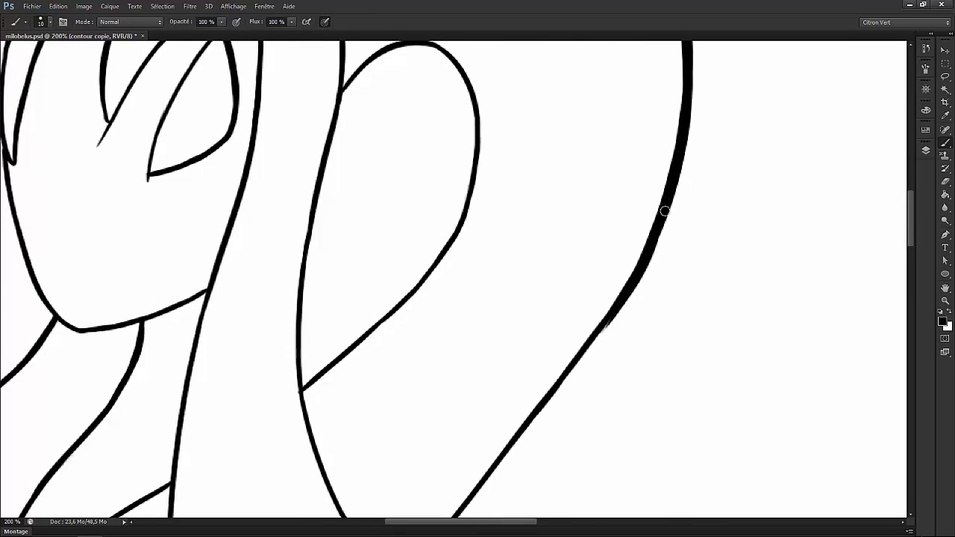
# - Thicken the straight lower part of the loop's outline down to the long hair lock, redoing the first stroke
pyautogui.scroll(-4, 603, 332)
pyautogui.hscroll(-1, 603, 333)
pyautogui.moveTo(469, 471); pyautogui.dragTo(681, 200)
pyautogui.hotkey('ctrl', 'z')
pyautogui.moveTo(623, 277); pyautogui.dragTo(692, 189)
# - Thicken the upper edge of the long hair lock from the loop's end toward its tips
pyautogui.scroll(-4, 674, 309)
pyautogui.moveTo(291, 344); pyautogui.dragTo(394, 439)
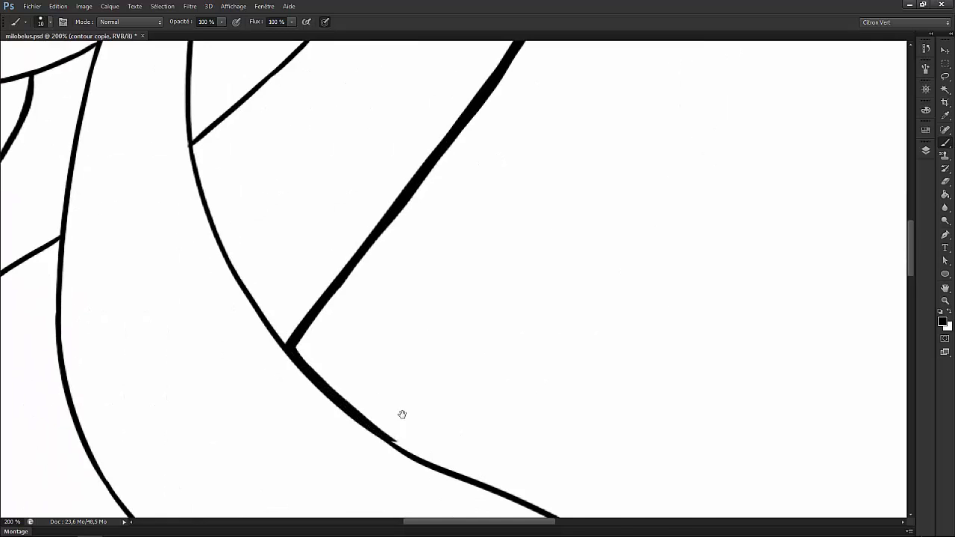
pyautogui.scroll(-3, 401, 415)
pyautogui.hscroll(3, 400, 416)
pyautogui.moveTo(284, 319)
pyautogui.mouseDown()
pyautogui.moveTo(309, 341)
pyautogui.moveTo(517, 431)
pyautogui.mouseUp()
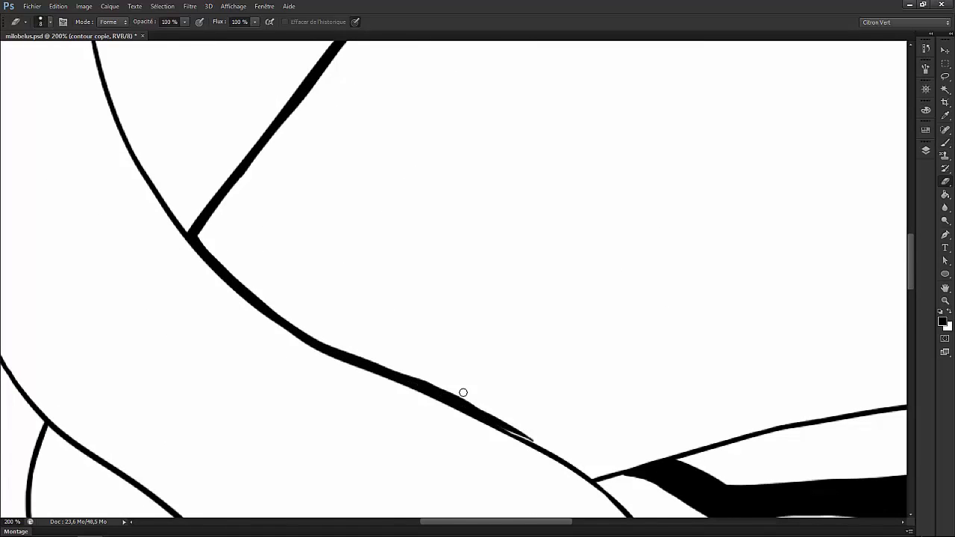
# - Thicken the rest of the hair lock's upper edge and the start of the tail's upper outline beside it
pyautogui.scroll(-3, 462, 395)
pyautogui.hscroll(2, 463, 395)
pyautogui.moveTo(470, 312)
pyautogui.mouseDown()
pyautogui.moveTo(411, 277)
pyautogui.moveTo(514, 338)
pyautogui.moveTo(747, 271)
pyautogui.mouseUp()
pyautogui.scroll(-2, 664, 213)
pyautogui.hscroll(3, 664, 214)
pyautogui.moveTo(589, 221); pyautogui.dragTo(804, 196)
# - Thicken the tail's upper outline along the top of the patterned section to the start of the bend
pyautogui.hscroll(4, 450, 183)
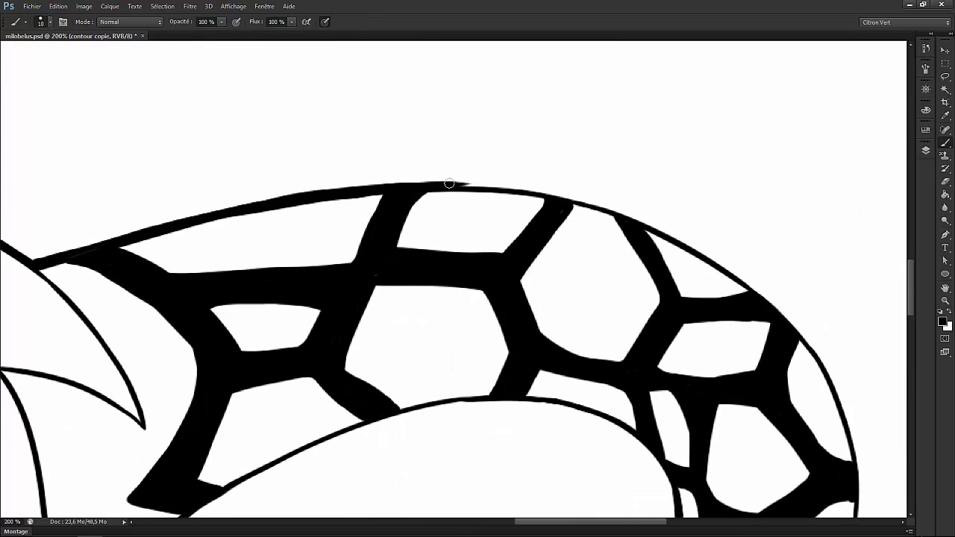
pyautogui.moveTo(568, 196); pyautogui.dragTo(508, 187)
pyautogui.scroll(-1, 508, 187)
pyautogui.hscroll(3, 507, 186)
pyautogui.moveTo(271, 144)
pyautogui.mouseDown()
pyautogui.moveTo(422, 199)
pyautogui.moveTo(406, 189)
pyautogui.moveTo(522, 277)
pyautogui.moveTo(527, 267)
pyautogui.moveTo(444, 213)
pyautogui.mouseUp()
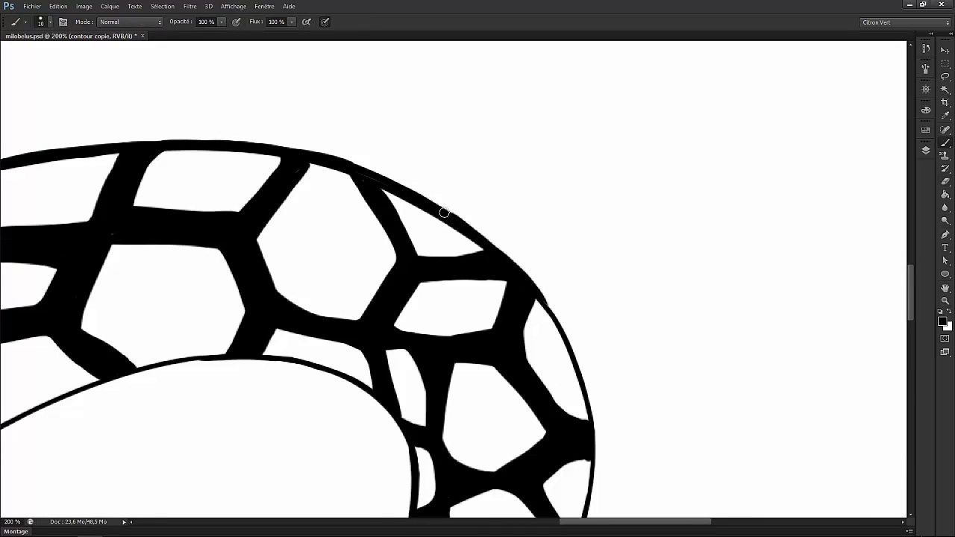
# - Thicken the outer outline around the tail's bend down to its outermost pattern band
pyautogui.scroll(-1, 522, 269)
pyautogui.hscroll(1, 522, 269)
pyautogui.moveTo(523, 261); pyautogui.dragTo(570, 351)
pyautogui.moveTo(587, 358); pyautogui.dragTo(603, 253)
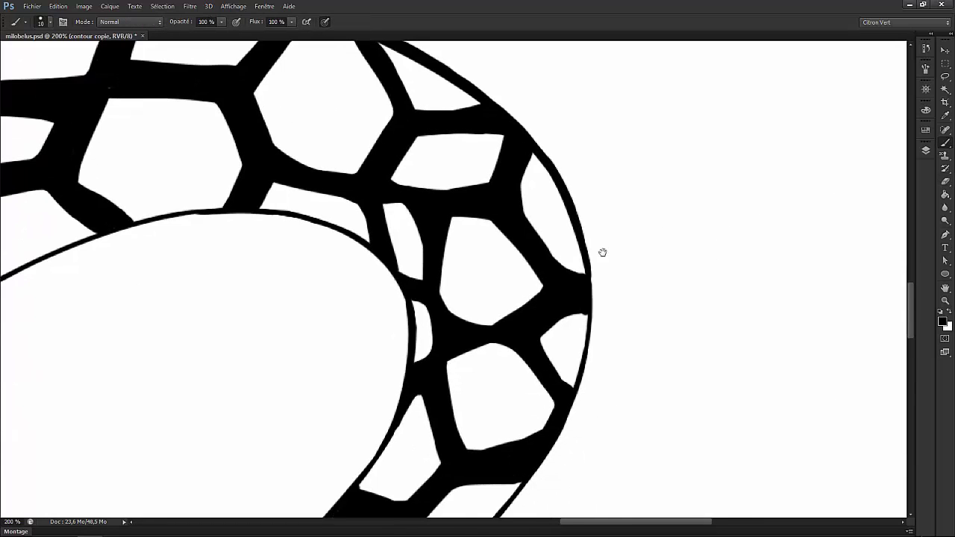
# - Thicken the tail's outer outline from below the bend, down the patterned section and into the narrow curve before the leaf-shaped tail fins
pyautogui.scroll(-2, 574, 213)
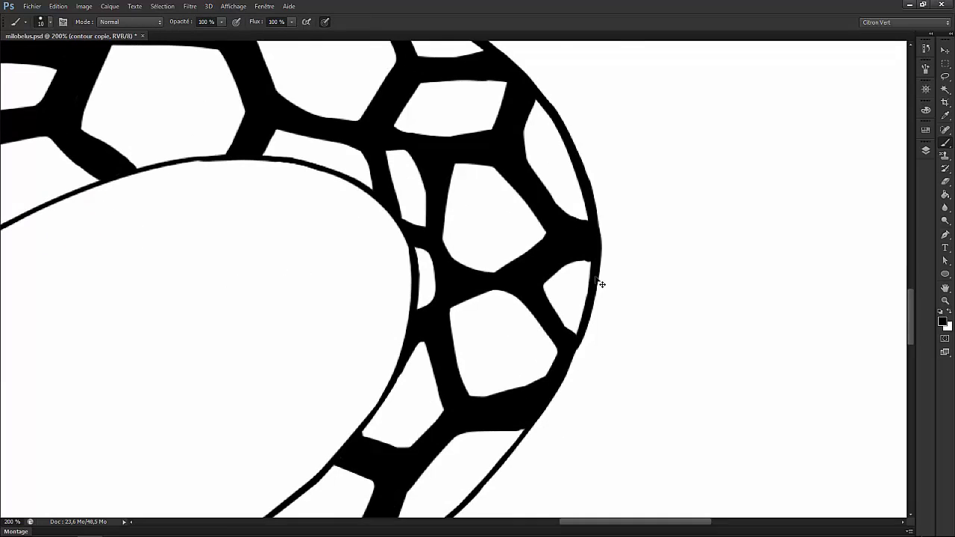
pyautogui.scroll(-6, 601, 283)
pyautogui.hscroll(-2, 600, 284)
pyautogui.scroll(-5, 622, 190)
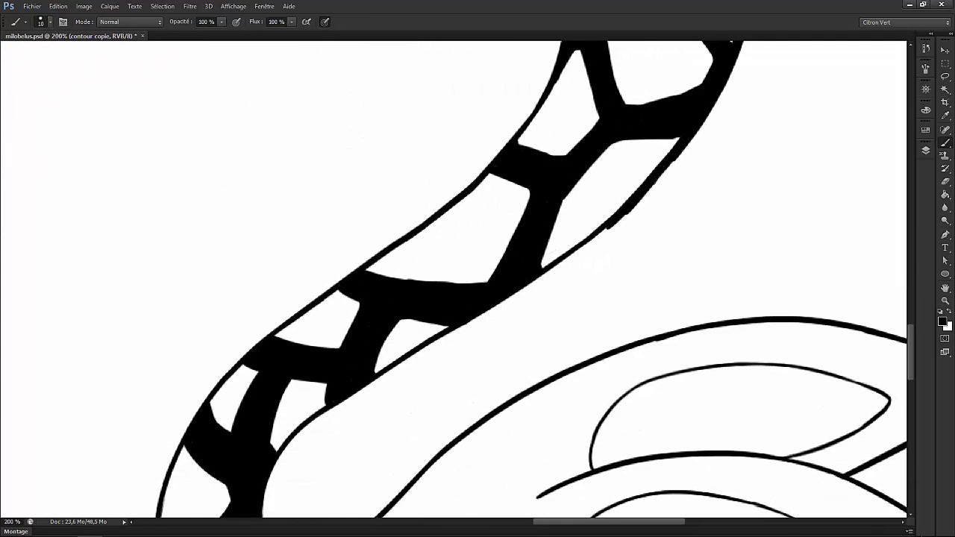
pyautogui.moveTo(668, 163); pyautogui.dragTo(642, 187)
pyautogui.hscroll(-2, 642, 187)
pyautogui.moveTo(552, 243); pyautogui.dragTo(486, 282)
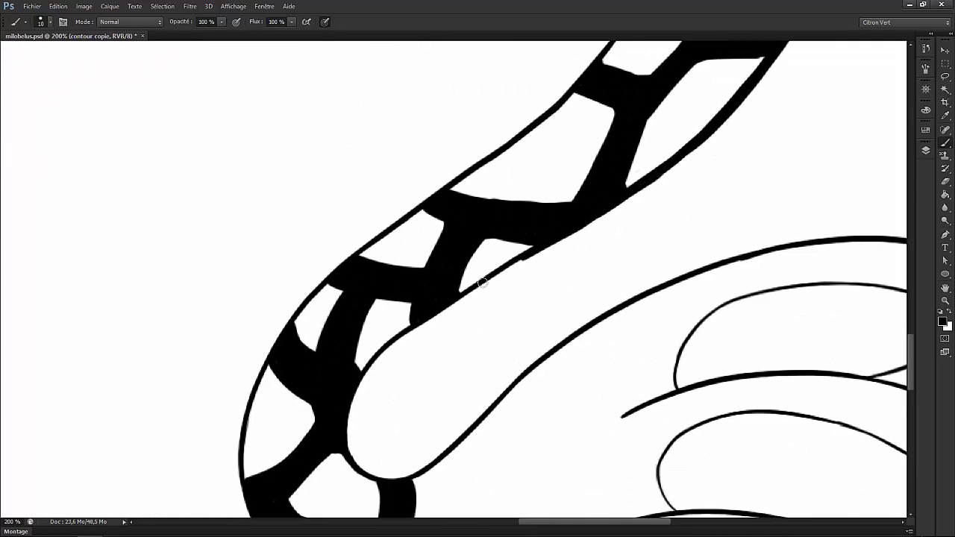
pyautogui.scroll(-3, 648, 207)
pyautogui.hscroll(-3, 649, 206)
pyautogui.moveTo(457, 341)
pyautogui.mouseDown()
pyautogui.moveTo(525, 243)
pyautogui.moveTo(562, 217)
pyautogui.mouseUp()
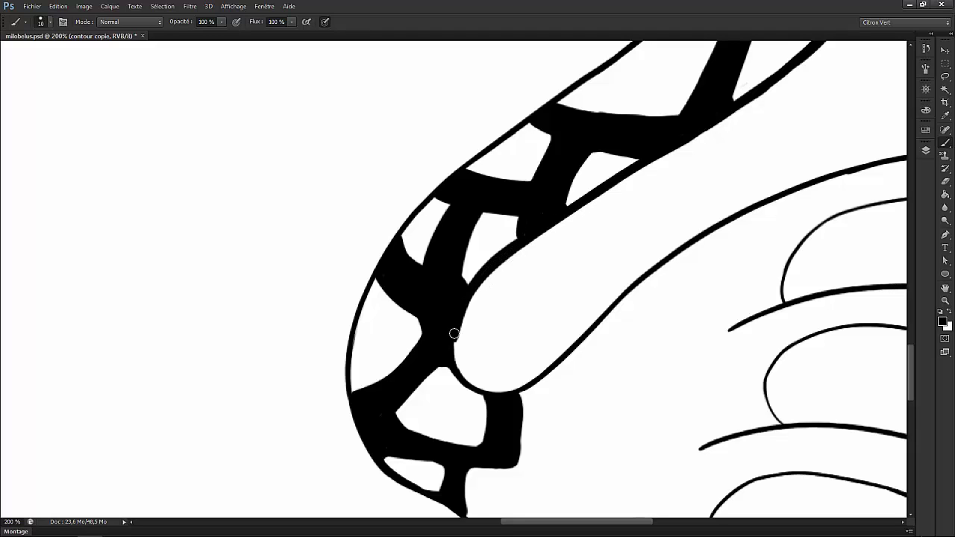
# - Thicken the uppermost tail fin's outline from the narrow curve to its tip and back along its lower edge
pyautogui.moveTo(520, 382)
pyautogui.mouseDown()
pyautogui.moveTo(680, 246)
pyautogui.moveTo(754, 203)
pyautogui.mouseUp()
pyautogui.hscroll(5, 586, 221)
pyautogui.scroll(1, 586, 221)
pyautogui.moveTo(537, 232); pyautogui.dragTo(720, 179)
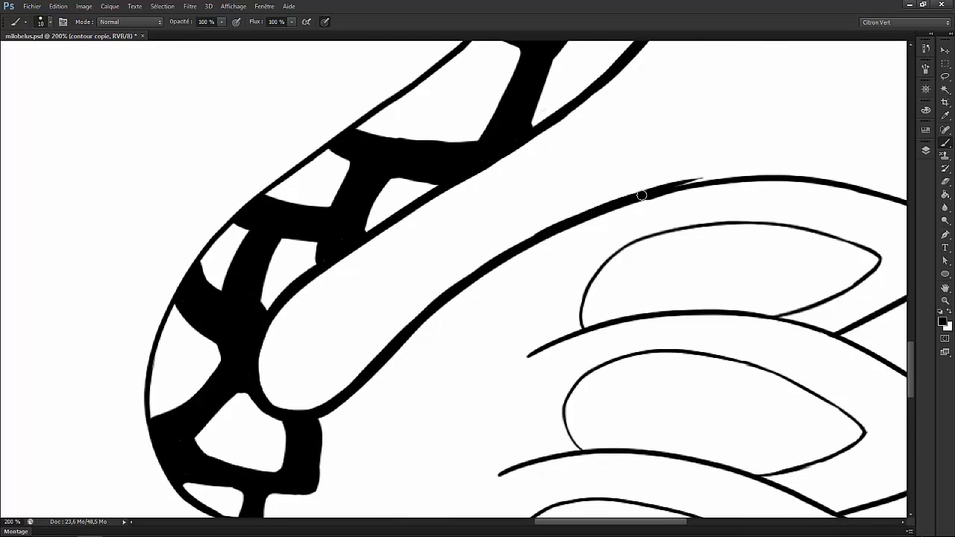
pyautogui.moveTo(662, 187); pyautogui.dragTo(761, 174)
pyautogui.hscroll(4, 619, 166)
pyautogui.moveTo(552, 172); pyautogui.dragTo(716, 178)
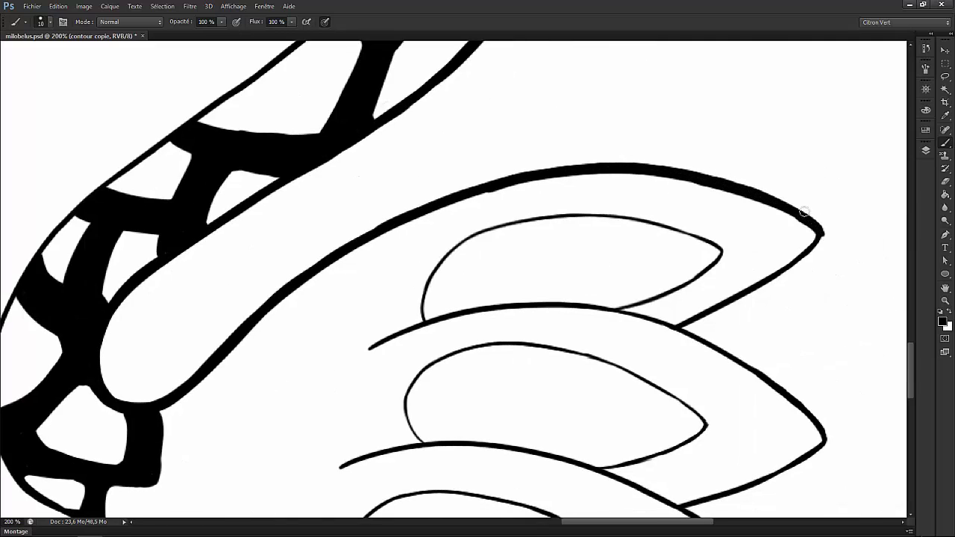
pyautogui.moveTo(683, 326); pyautogui.dragTo(728, 305)
pyautogui.moveTo(820, 244); pyautogui.dragTo(821, 237)
# - Thicken the exposed outer edges and tips of the second and third tail fins
pyautogui.hscroll(8, 671, 254)
pyautogui.scroll(-2, 672, 254)
pyautogui.moveTo(381, 236)
pyautogui.mouseDown()
pyautogui.moveTo(447, 270)
pyautogui.moveTo(403, 241)
pyautogui.mouseUp()
pyautogui.moveTo(464, 280)
pyautogui.mouseDown()
pyautogui.moveTo(523, 350)
pyautogui.moveTo(649, 170)
pyautogui.mouseUp()
pyautogui.moveTo(500, 259)
pyautogui.mouseDown()
pyautogui.moveTo(641, 194)
pyautogui.moveTo(617, 220)
pyautogui.mouseUp()
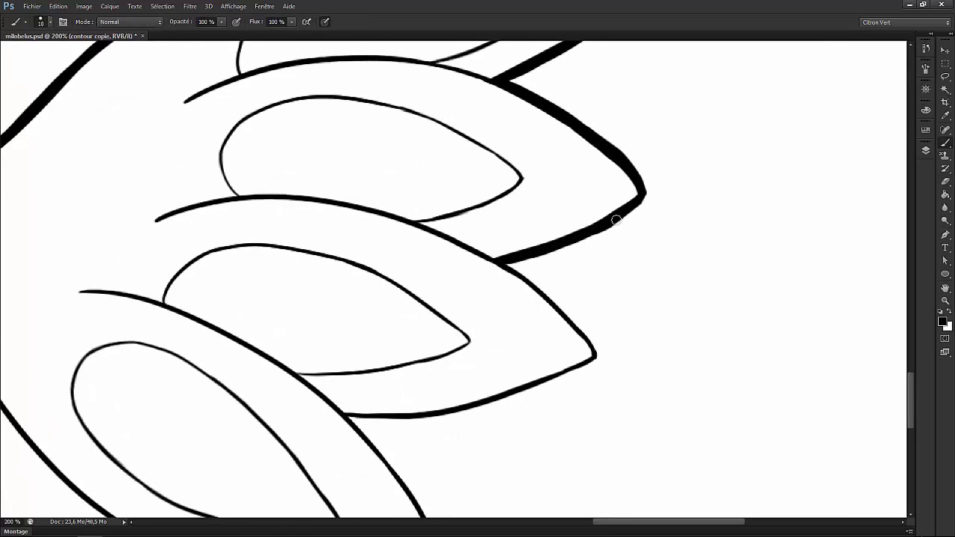
pyautogui.moveTo(502, 261)
pyautogui.mouseDown()
pyautogui.moveTo(595, 339)
pyautogui.moveTo(763, 141)
pyautogui.mouseUp()
pyautogui.moveTo(559, 238); pyautogui.dragTo(638, 216)
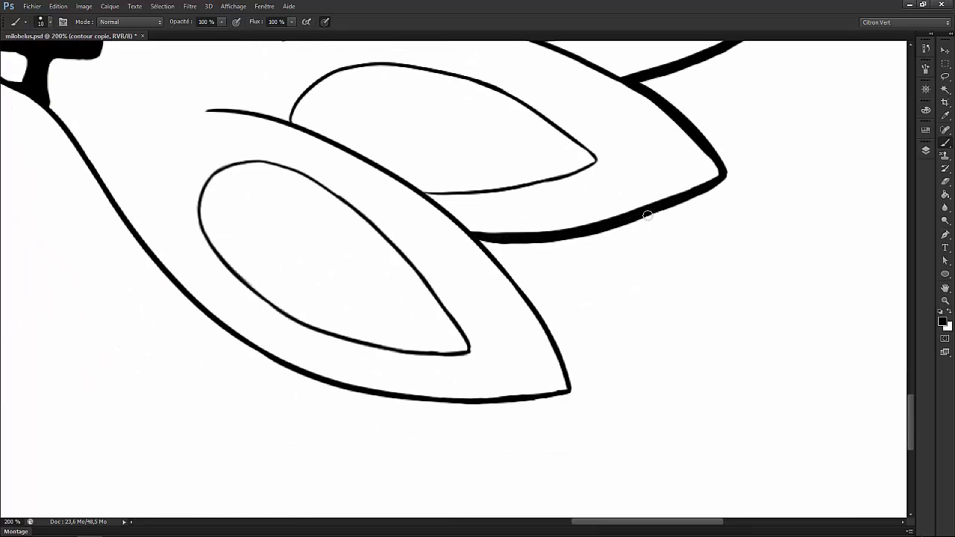
# - Thicken the lowest tail fin's right edge and its long lower outline from the end of the black pattern to the tip
pyautogui.moveTo(474, 236); pyautogui.dragTo(534, 290)
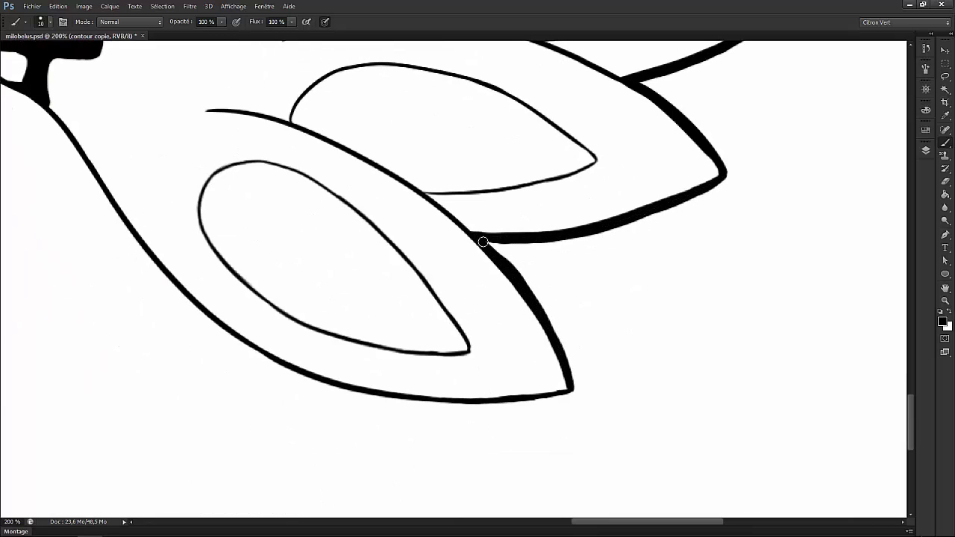
pyautogui.moveTo(46, 111); pyautogui.dragTo(159, 263)
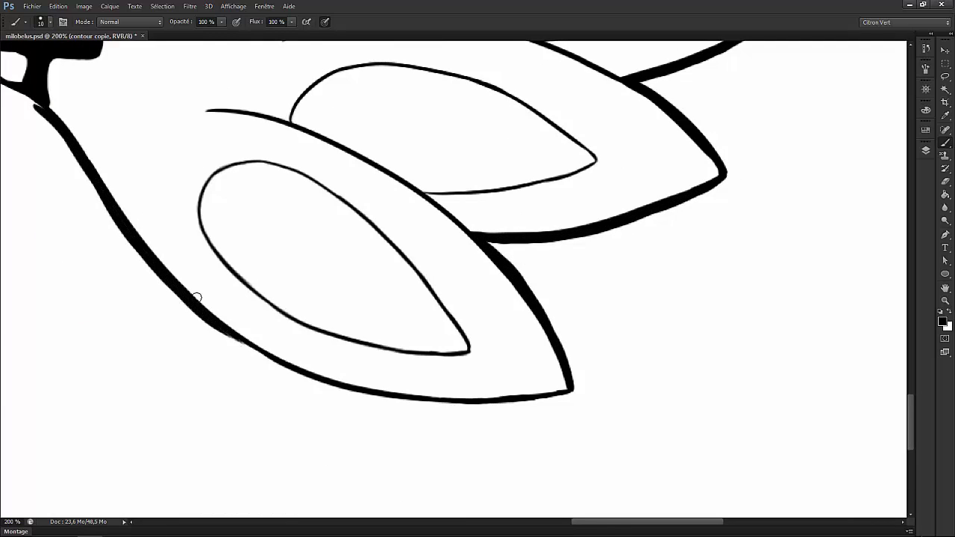
pyautogui.moveTo(214, 321); pyautogui.dragTo(255, 356)
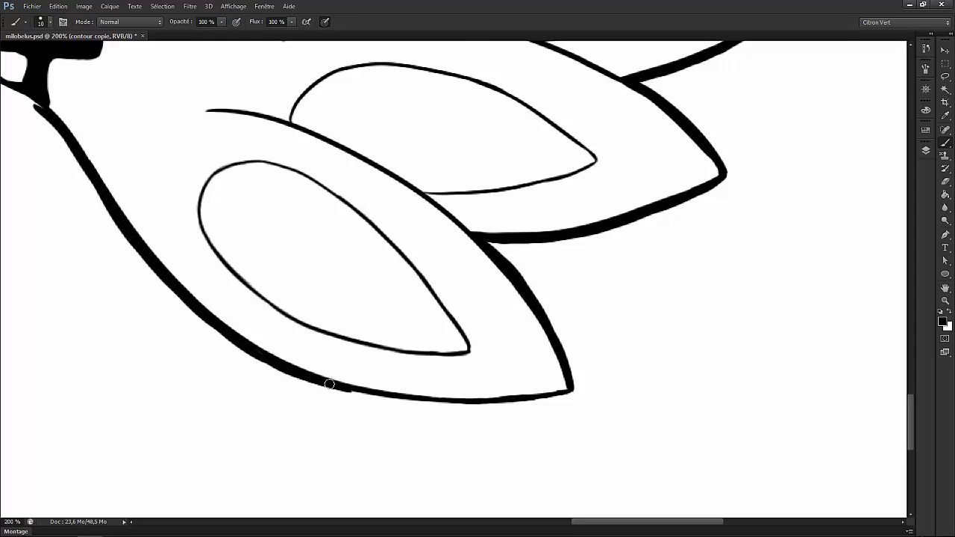
pyautogui.moveTo(329, 384); pyautogui.dragTo(188, 262)
pyautogui.moveTo(189, 263); pyautogui.dragTo(263, 277)
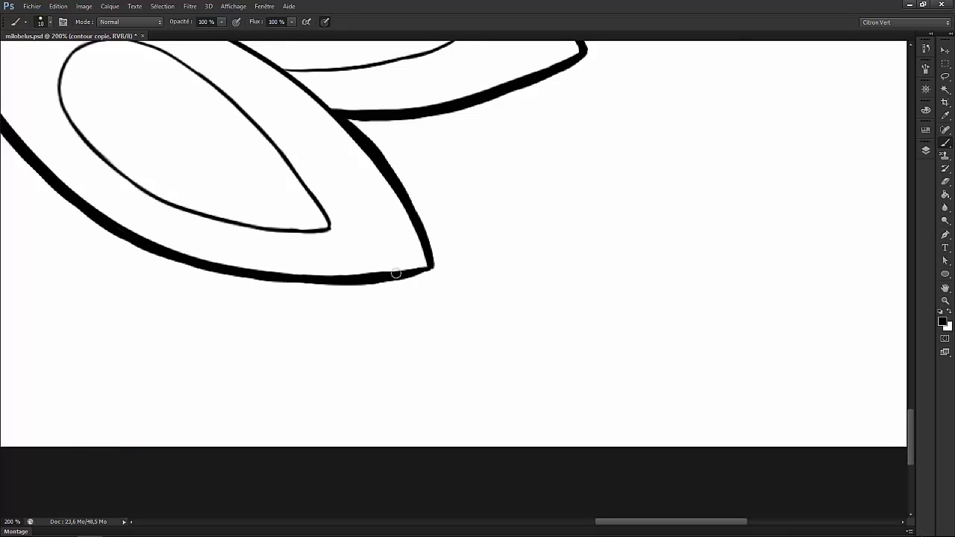
# - Thicken the tail's other outline from the fins up the patterned section to the inside of the bend
pyautogui.moveTo(429, 247)
pyautogui.mouseDown()
pyautogui.moveTo(384, 279)
pyautogui.moveTo(333, 280)
pyautogui.moveTo(298, 235)
pyautogui.moveTo(346, 306)
pyautogui.moveTo(320, 363)
pyautogui.moveTo(297, 321)
pyautogui.moveTo(321, 131)
pyautogui.moveTo(439, 238)
pyautogui.moveTo(597, 121)
pyautogui.moveTo(526, 213)
pyautogui.moveTo(600, 136)
pyautogui.mouseUp()
pyautogui.moveTo(600, 136)
pyautogui.mouseDown()
pyautogui.moveTo(556, 250)
pyautogui.moveTo(624, 145)
pyautogui.mouseUp()
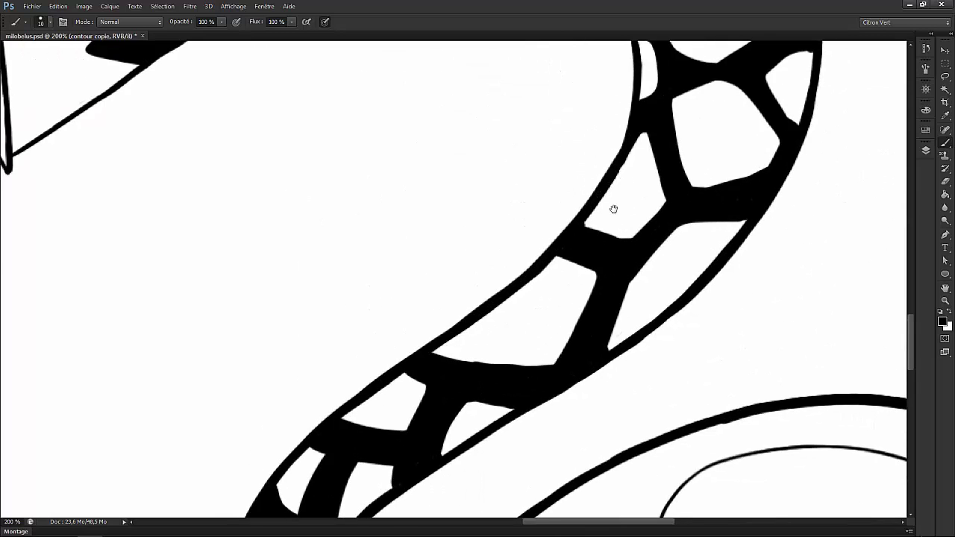
pyautogui.moveTo(614, 209); pyautogui.dragTo(568, 336)
pyautogui.moveTo(587, 203); pyautogui.dragTo(551, 315)
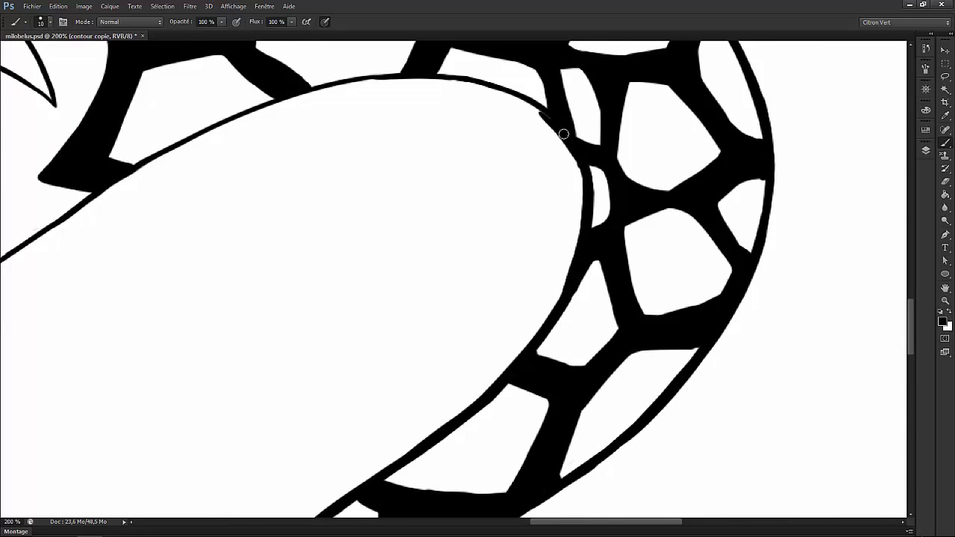
pyautogui.moveTo(563, 133); pyautogui.dragTo(579, 176)
# - Thicken the inner outline over the top of the tail bend, past the last black band to the hair lock's lowest tip
pyautogui.moveTo(436, 86)
pyautogui.mouseDown()
pyautogui.moveTo(471, 151)
pyautogui.moveTo(580, 186)
pyautogui.mouseUp()
pyautogui.moveTo(366, 147); pyautogui.dragTo(666, 151)
pyautogui.moveTo(554, 188); pyautogui.dragTo(680, 150)
pyautogui.moveTo(587, 144); pyautogui.dragTo(728, 110)
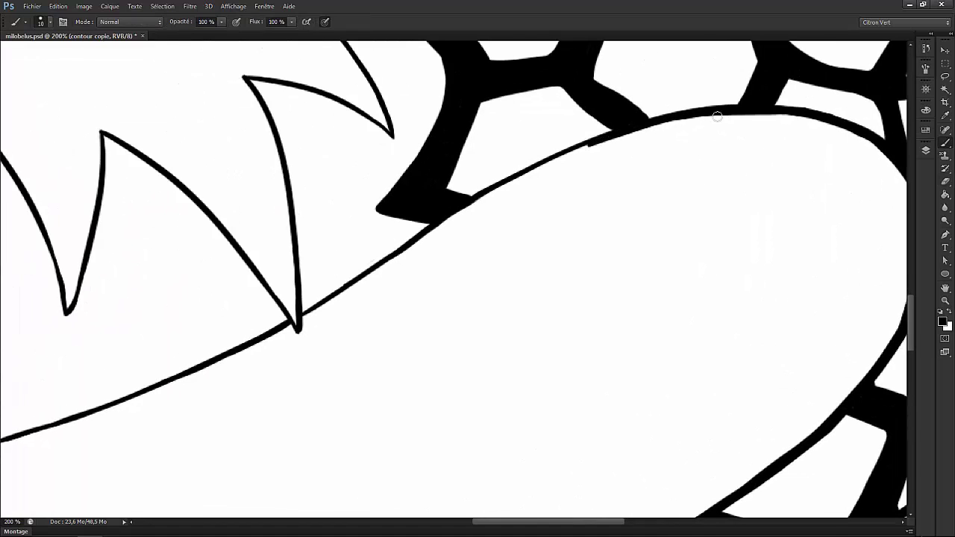
pyautogui.moveTo(441, 224); pyautogui.dragTo(639, 130)
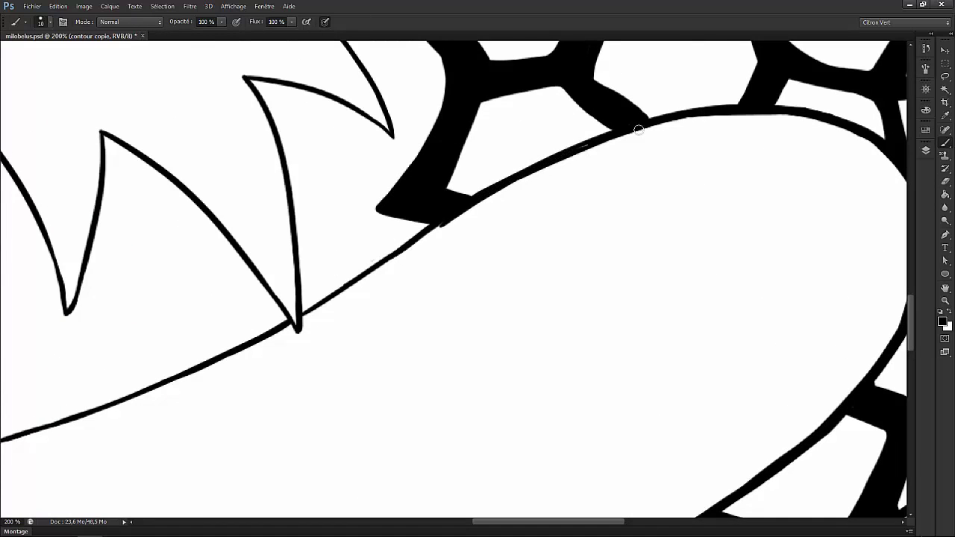
pyautogui.moveTo(441, 225); pyautogui.dragTo(653, 142)
pyautogui.moveTo(514, 236); pyautogui.dragTo(627, 161)
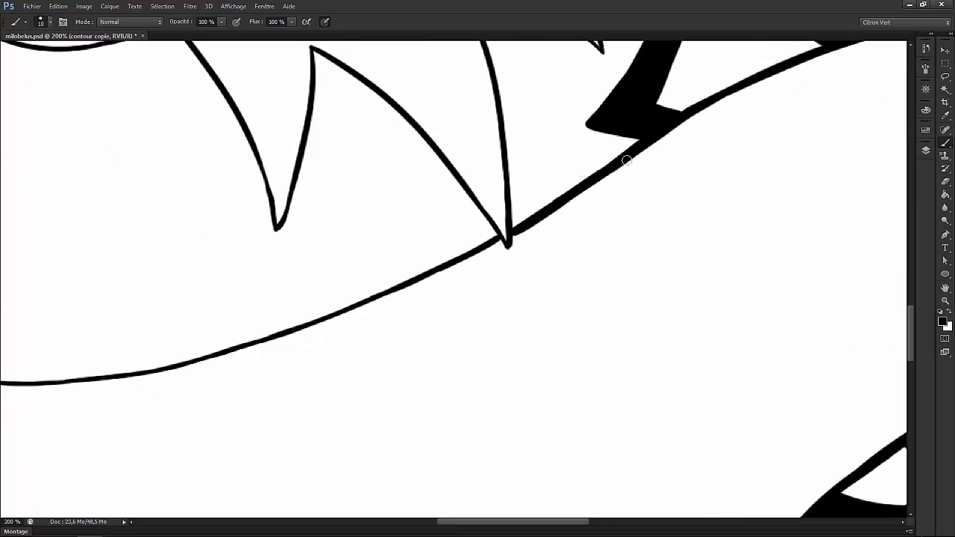
# - Thicken the body's underside from the hair lock's lowest tip along the bottom of the curve, and save the file
pyautogui.moveTo(507, 255); pyautogui.dragTo(631, 192)
pyautogui.moveTo(514, 237)
pyautogui.mouseDown()
pyautogui.moveTo(597, 205)
pyautogui.moveTo(720, 127)
pyautogui.mouseUp()
pyautogui.moveTo(590, 209); pyautogui.dragTo(694, 167)
pyautogui.moveTo(351, 261); pyautogui.dragTo(536, 229)
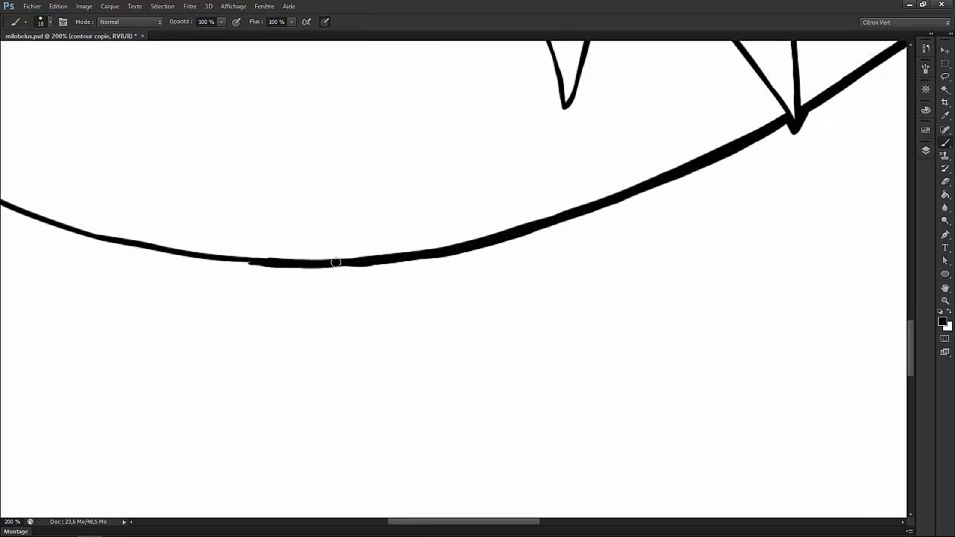
pyautogui.hotkey('ctrl', 's')
# - Thicken the rest of the body's lower curve up to where the front outline joins it
pyautogui.moveTo(199, 216); pyautogui.dragTo(375, 286)
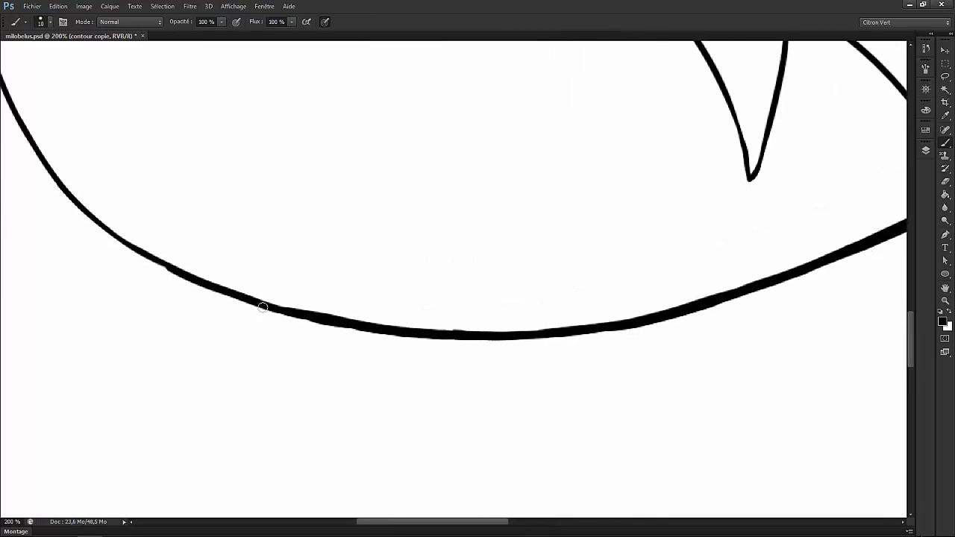
pyautogui.moveTo(142, 253); pyautogui.dragTo(244, 341)
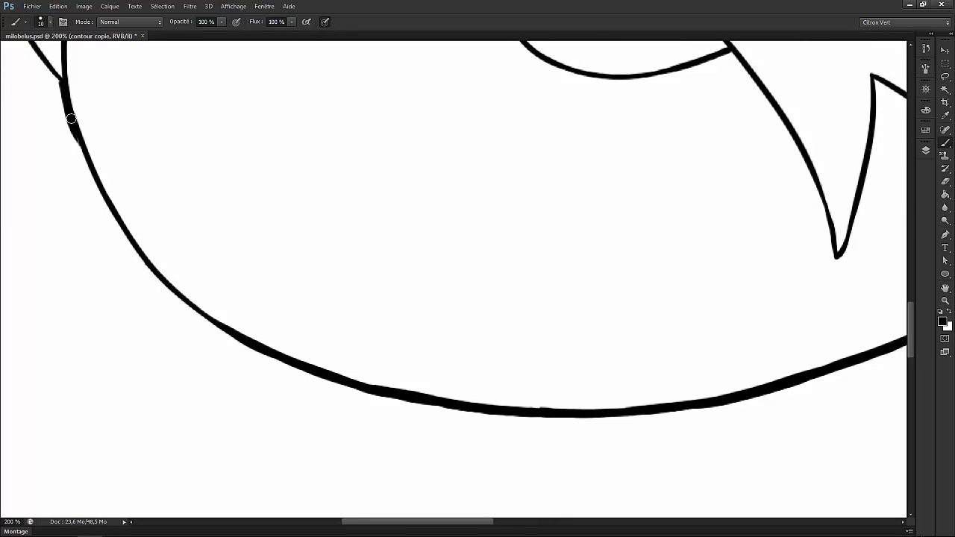
pyautogui.moveTo(267, 353); pyautogui.dragTo(344, 403)
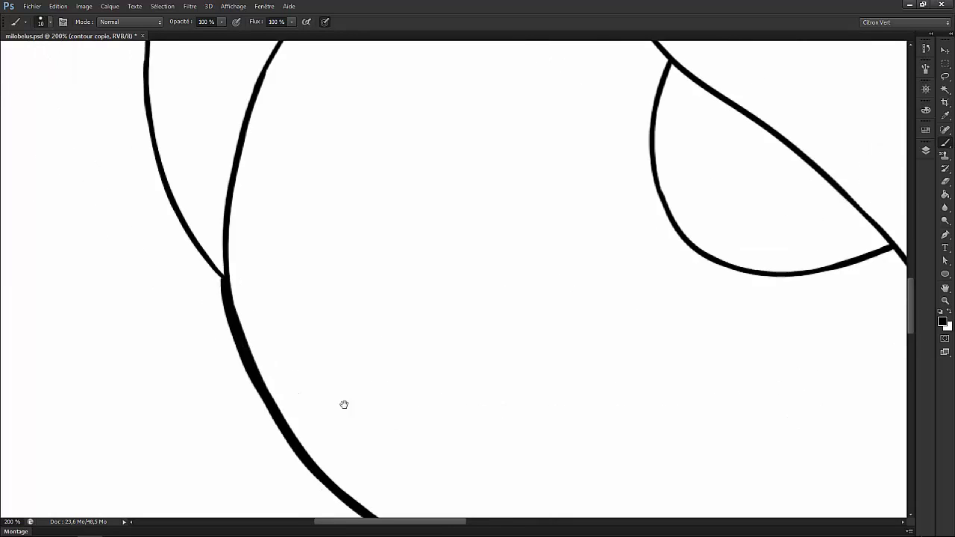
# - Thicken the creature's outer front outline from the lower body junction up to the chin
pyautogui.moveTo(206, 251); pyautogui.dragTo(243, 351)
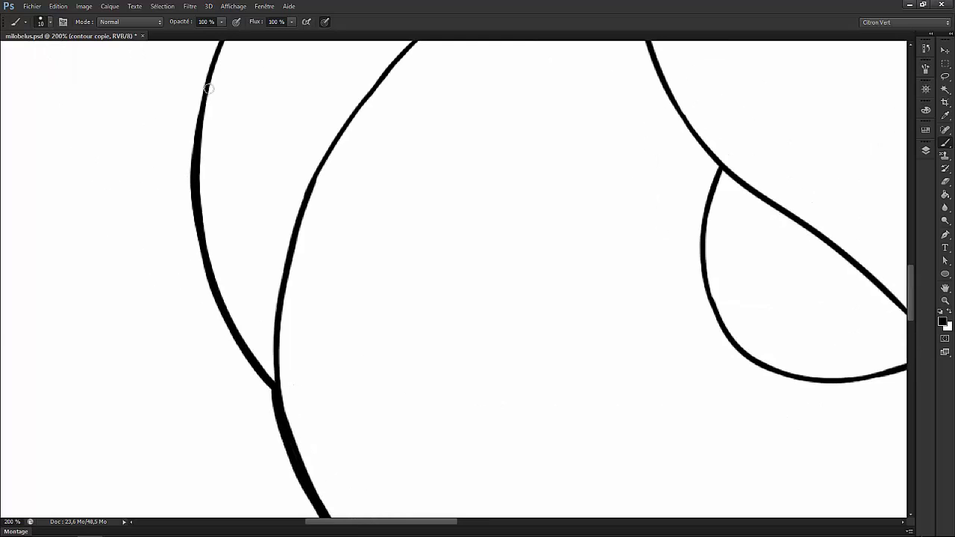
pyautogui.moveTo(208, 88)
pyautogui.mouseDown()
pyautogui.moveTo(315, 315)
pyautogui.moveTo(266, 202)
pyautogui.moveTo(343, 311)
pyautogui.mouseUp()
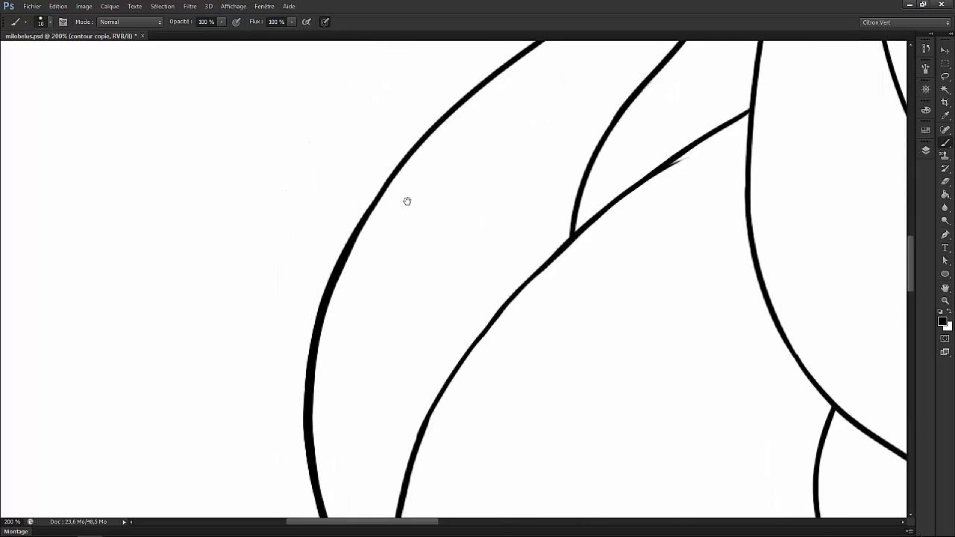
pyautogui.moveTo(407, 200); pyautogui.dragTo(487, 291)
pyautogui.moveTo(597, 146); pyautogui.dragTo(581, 241)
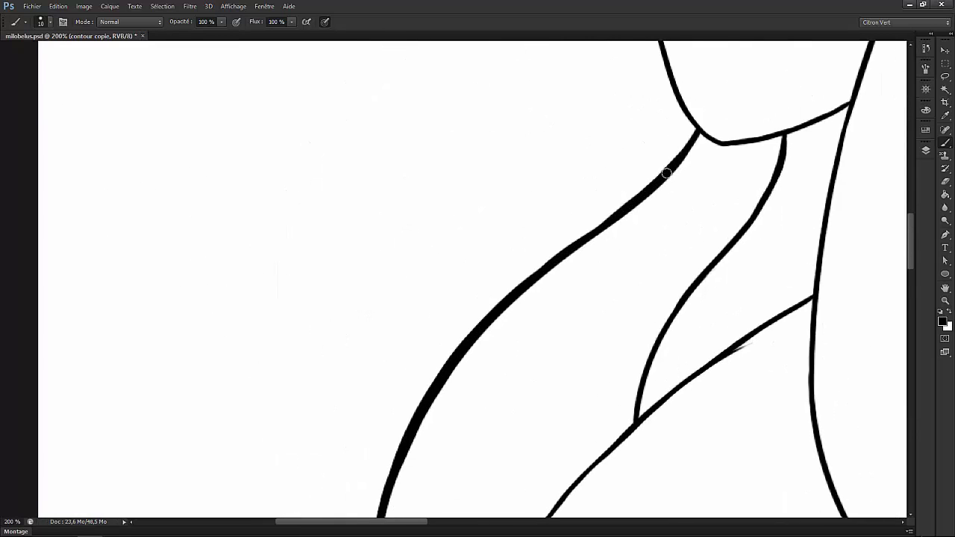
# - Thicken the outer side of the face and the outer edge of the left antenna up to its tip
pyautogui.moveTo(683, 195)
pyautogui.mouseDown()
pyautogui.moveTo(466, 321)
pyautogui.moveTo(464, 353)
pyautogui.mouseUp()
pyautogui.moveTo(457, 242); pyautogui.dragTo(482, 362)
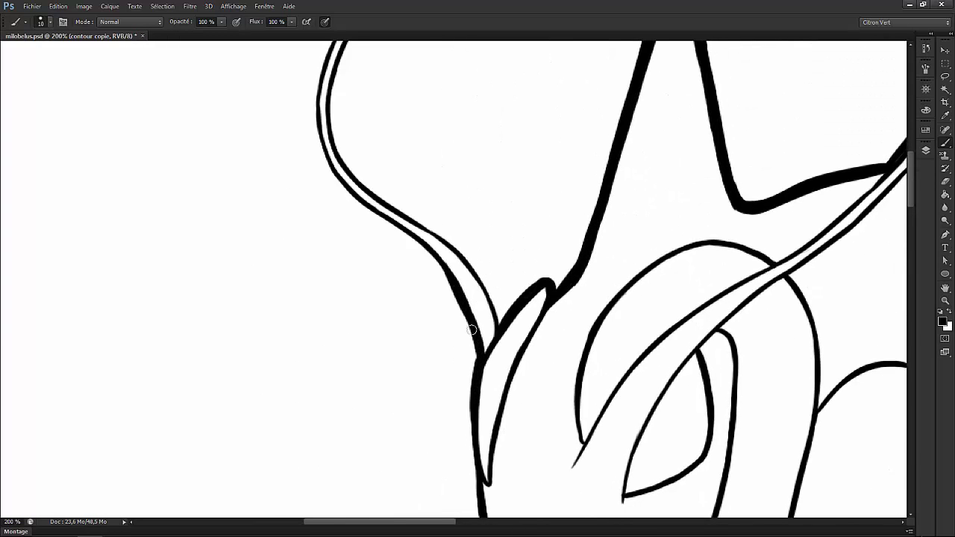
pyautogui.moveTo(447, 211)
pyautogui.mouseDown()
pyautogui.moveTo(454, 273)
pyautogui.moveTo(432, 350)
pyautogui.mouseUp()
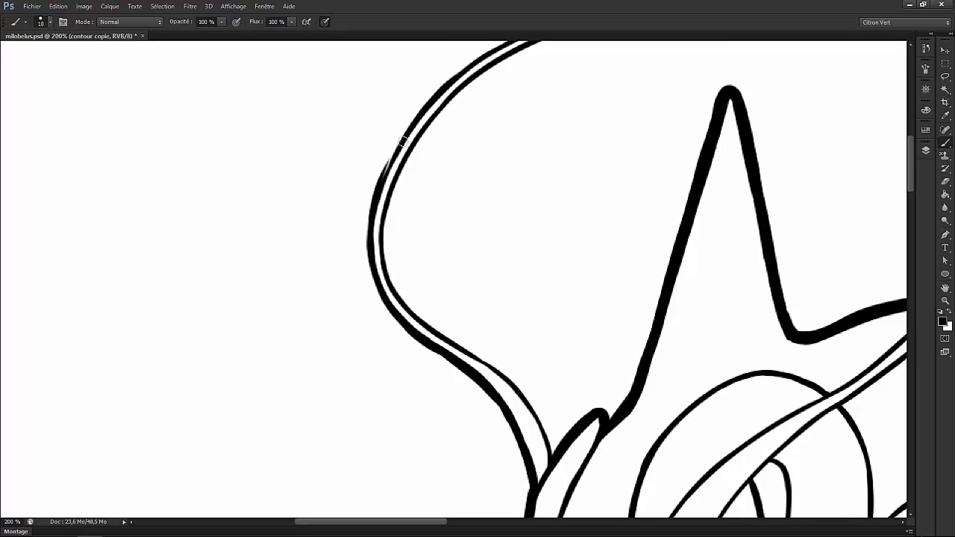
pyautogui.moveTo(403, 140); pyautogui.dragTo(470, 64)
pyautogui.moveTo(523, 124); pyautogui.dragTo(535, 213)
pyautogui.hotkey('ctrl', 'z')
pyautogui.scroll(3, 507, 230)
# - Thicken the left antenna's inner edge from its tip down to its base on the head
pyautogui.moveTo(500, 166); pyautogui.dragTo(444, 210)
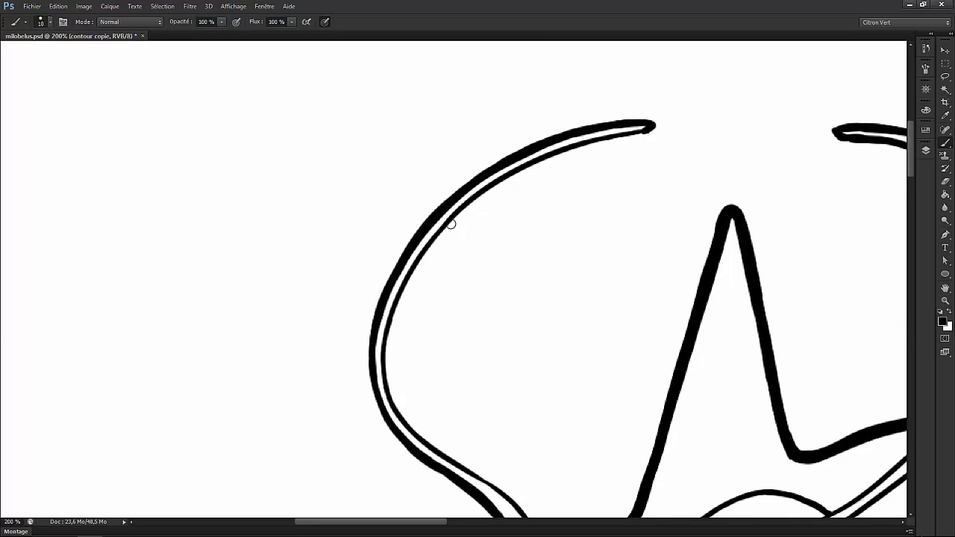
pyautogui.moveTo(394, 315); pyautogui.dragTo(397, 401)
pyautogui.scroll(-4, 397, 402)
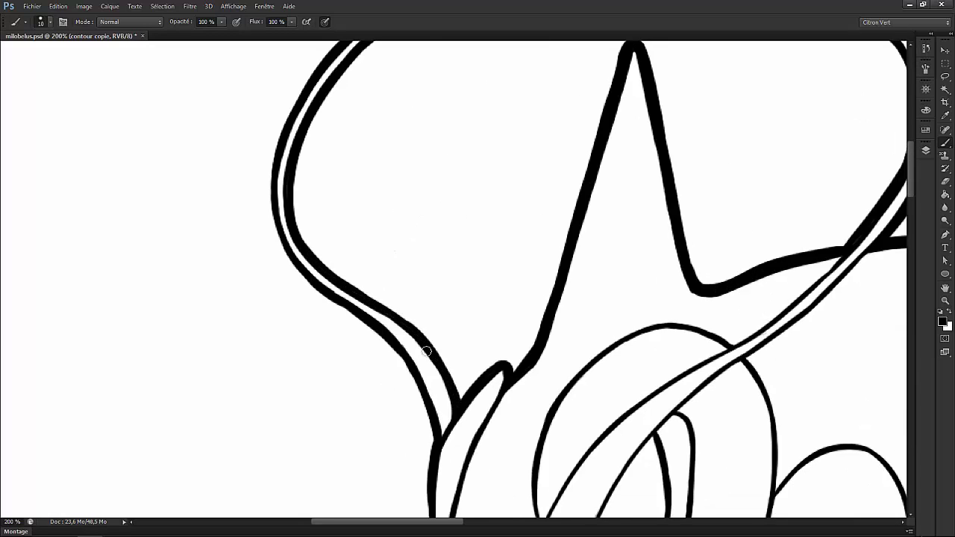
# - Thicken the neck line below the chin, the hair lock's left edge beside it and the short diagonal line joining them
pyautogui.scroll(-5, 427, 351)
pyautogui.scroll(5, 398, 334)
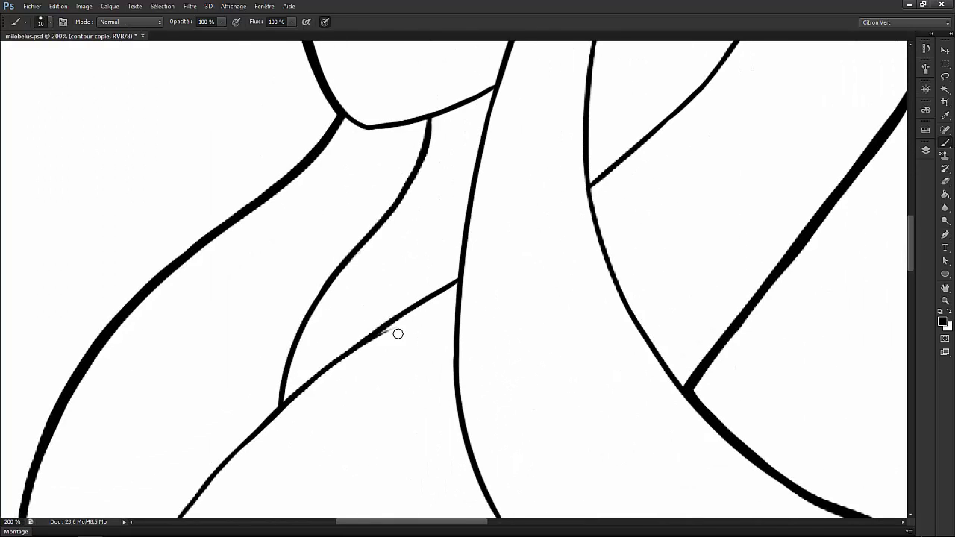
pyautogui.moveTo(282, 403)
pyautogui.mouseDown()
pyautogui.moveTo(321, 312)
pyautogui.moveTo(362, 255)
pyautogui.mouseUp()
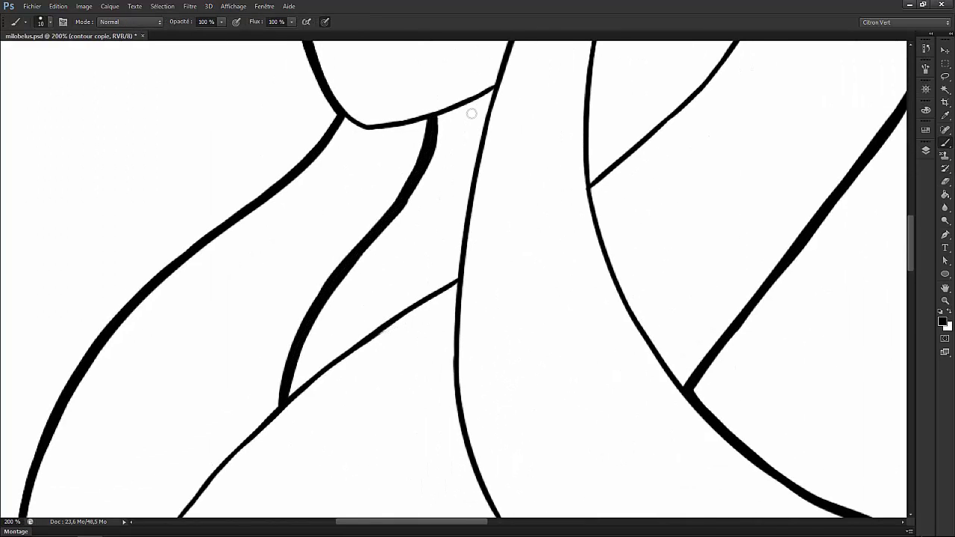
pyautogui.scroll(-3, 494, 97)
pyautogui.hscroll(-4, 494, 97)
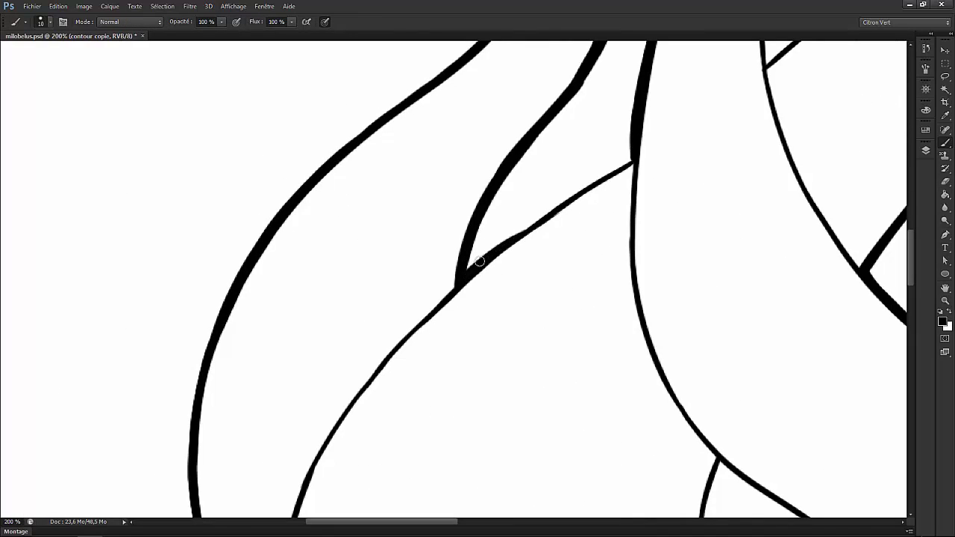
pyautogui.moveTo(466, 270); pyautogui.dragTo(615, 169)
# - Thicken the jaw line beside the neck, the hair's right edge and the outline of the rounded opening next to it
pyautogui.hscroll(4, 567, 203)
pyautogui.scroll(4, 494, 289)
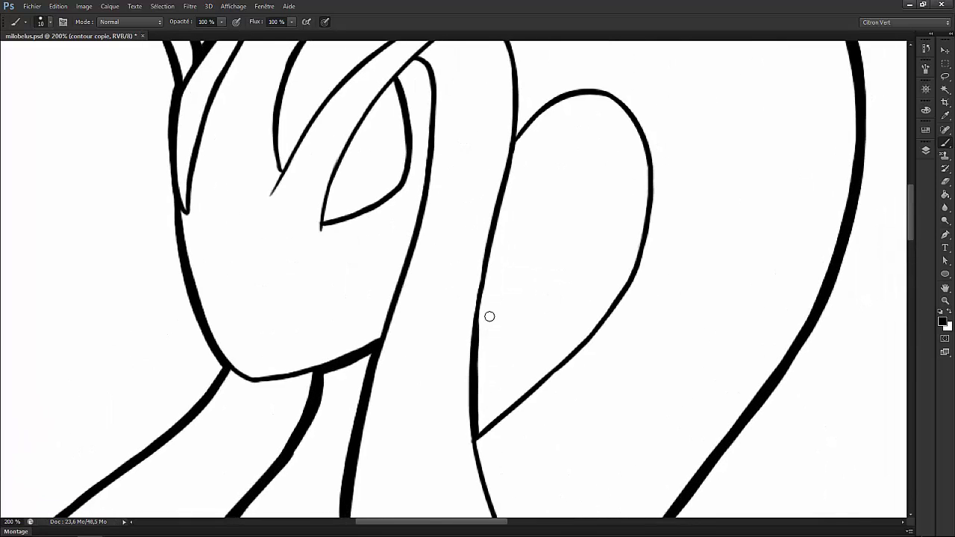
pyautogui.moveTo(477, 342); pyautogui.dragTo(513, 158)
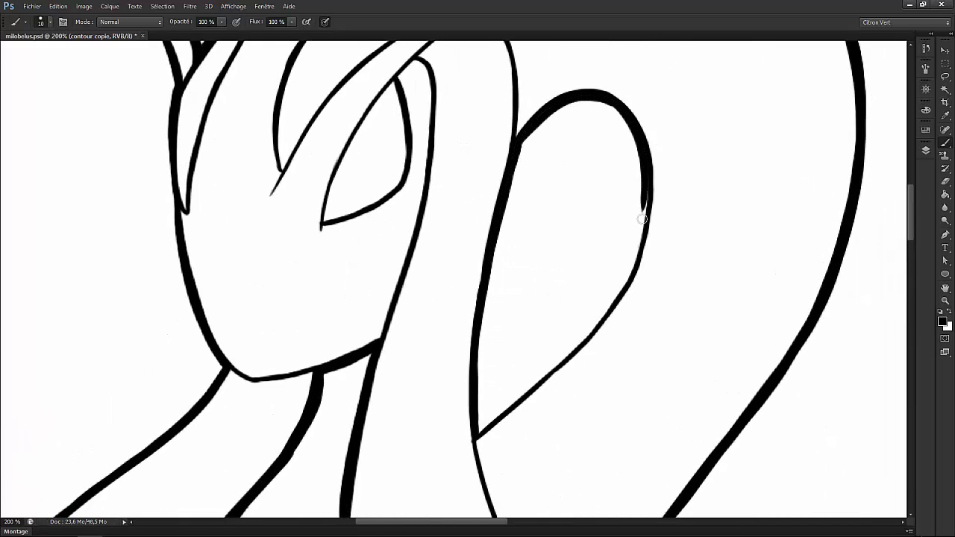
pyautogui.moveTo(632, 266); pyautogui.dragTo(599, 318)
# - Finish thickening the rounded opening's right side, and thicken the curved edge and hair-side edge of the opening enclosed by the lower body
pyautogui.scroll(-2, 548, 349)
pyautogui.hscroll(-2, 548, 348)
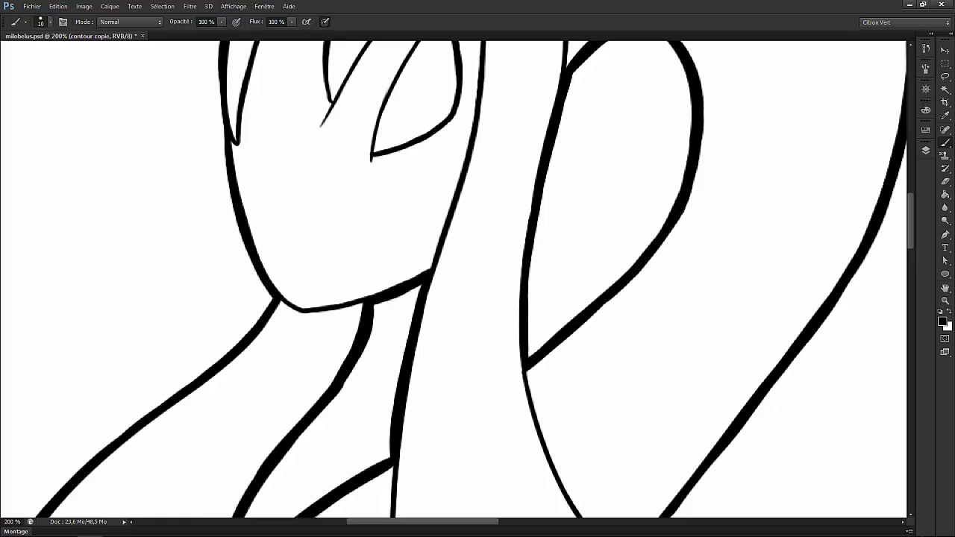
pyautogui.press('h')
pyautogui.moveTo(661, 238)
pyautogui.mouseDown()
pyautogui.moveTo(518, 164)
pyautogui.moveTo(303, 133)
pyautogui.mouseUp()
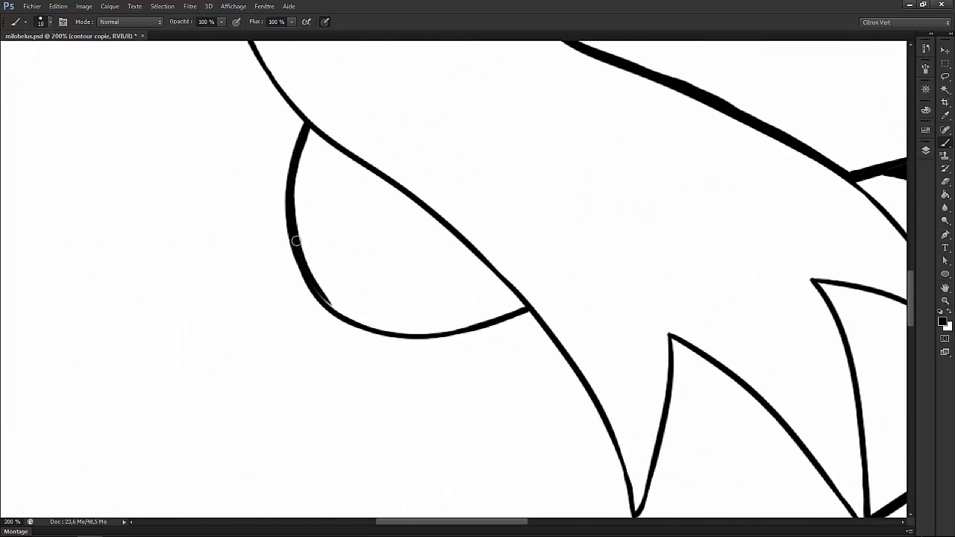
pyautogui.moveTo(471, 320); pyautogui.dragTo(499, 315)
pyautogui.scroll(-2, 527, 251)
pyautogui.hscroll(-1, 527, 250)
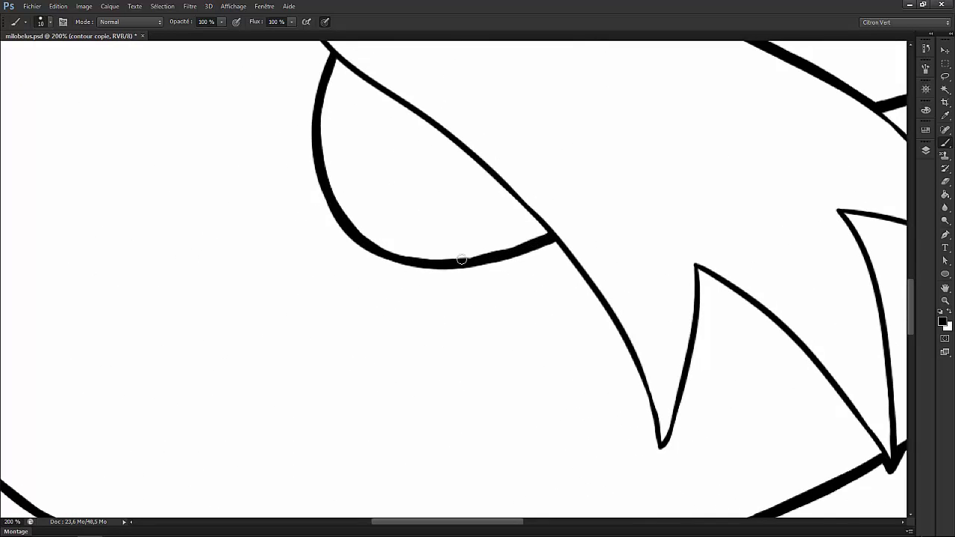
pyautogui.scroll(3, 462, 259)
pyautogui.hscroll(1, 333, 190)
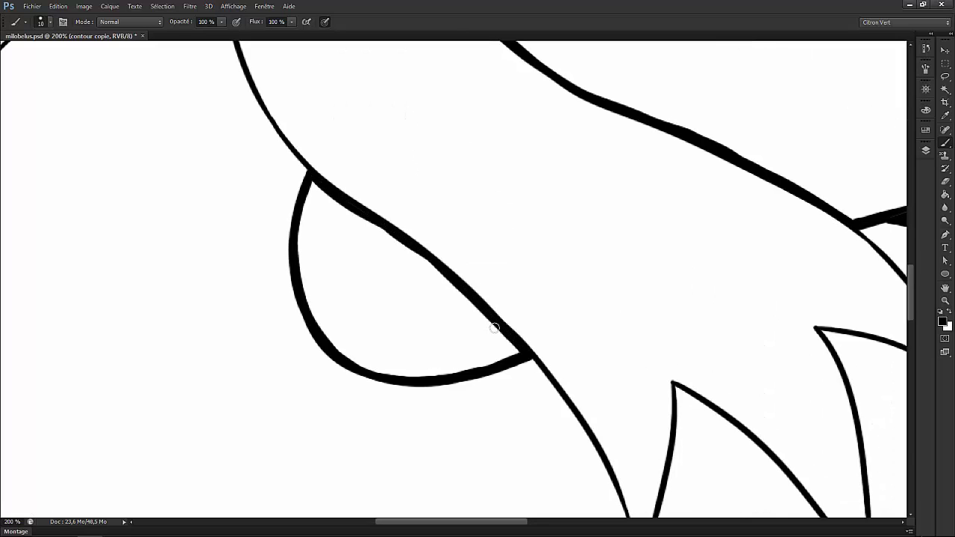
pyautogui.press('e')
pyautogui.scroll(-5, 419, 267)
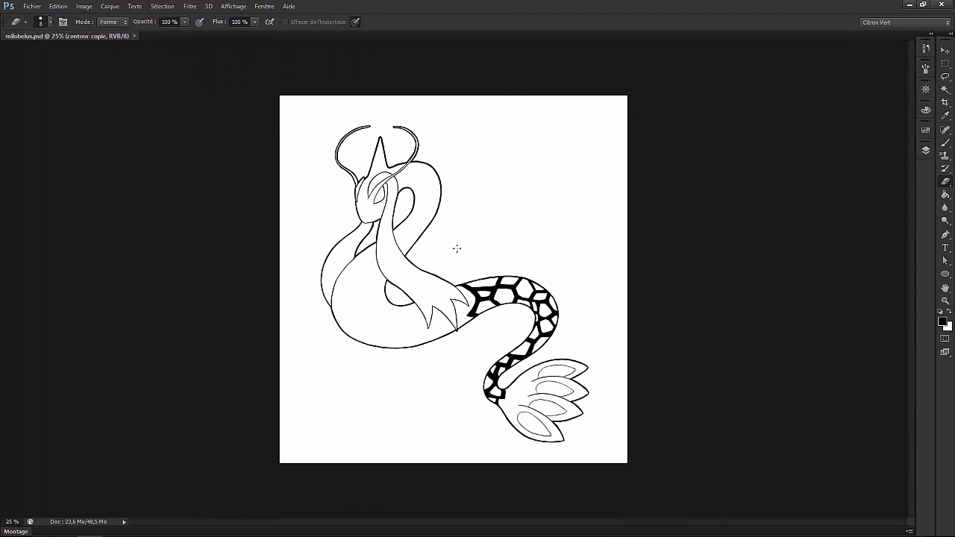
# - Recolour all the line art and the tail pattern on the contour copie layer dark blue (#304366) with a large brush
pyautogui.click(926, 150)
pyautogui.click(926, 156)
pyautogui.click(942, 321)
pyautogui.moveTo(603, 348); pyautogui.dragTo(603, 356)
pyautogui.click(531, 385)
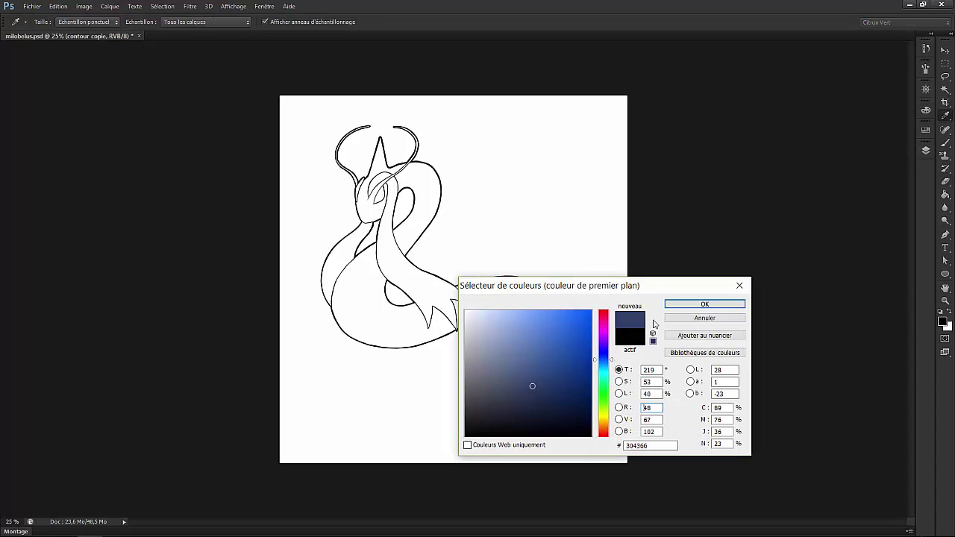
pyautogui.click(704, 303)
pyautogui.press('b')
pyautogui.rightClick(567, 216)
pyautogui.press('Return')
pyautogui.moveTo(374, 224); pyautogui.dragTo(553, 403)
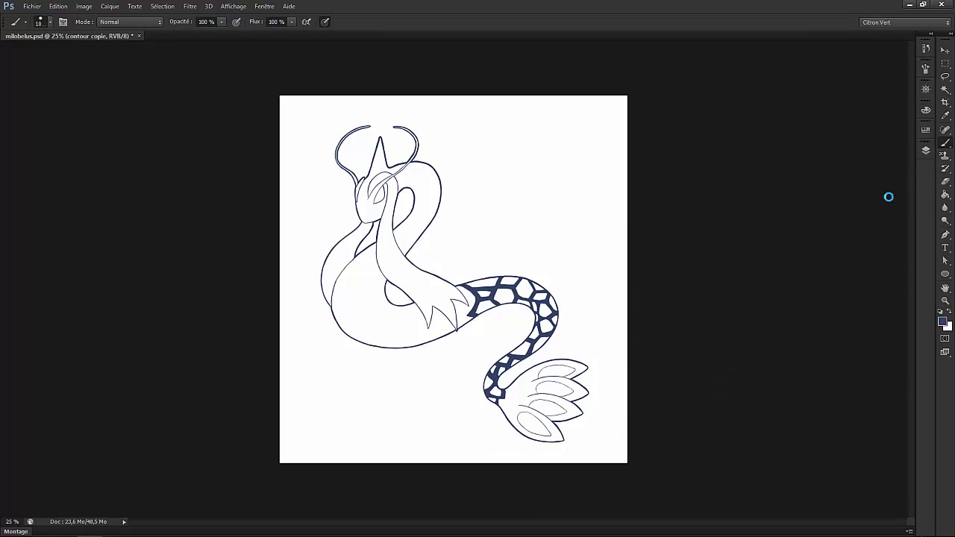
# - Lower the contour copie layer's opacity to 43% and add a new layer named couleur beneath it
pyautogui.click(925, 150)
pyautogui.moveTo(908, 89); pyautogui.dragTo(875, 100)
pyautogui.keyDown('ctrl'); pyautogui.keyDown('alt'); pyautogui.click(884, 525); pyautogui.keyUp('alt'); pyautogui.keyUp('ctrl')
pyautogui.write('couleur')
pyautogui.press('Return')
# - Select the creature's whole silhouette from the line art on the contour copie layer, using the Magic Wand
pyautogui.press('w')
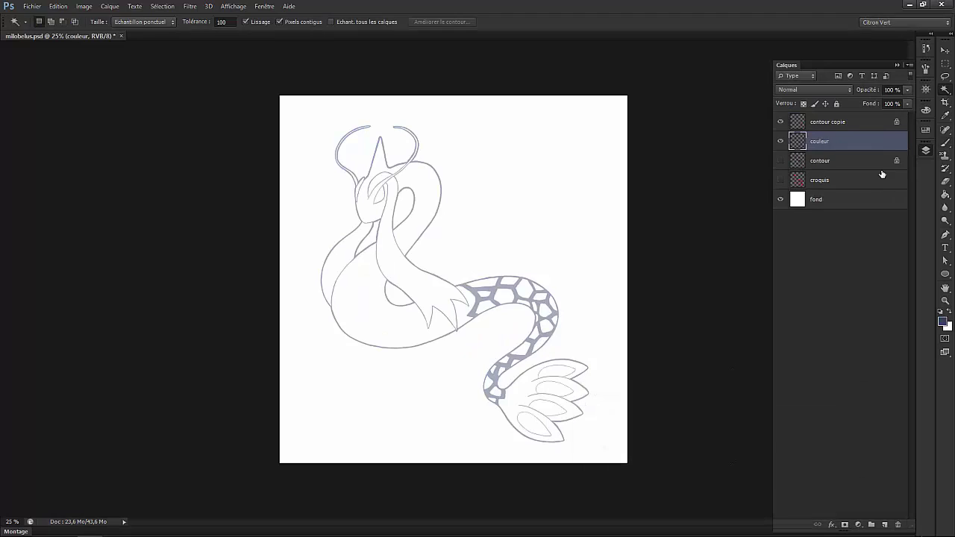
pyautogui.click(828, 122)
pyautogui.click(549, 185)
pyautogui.click(83, 6)
pyautogui.click(83, 6)
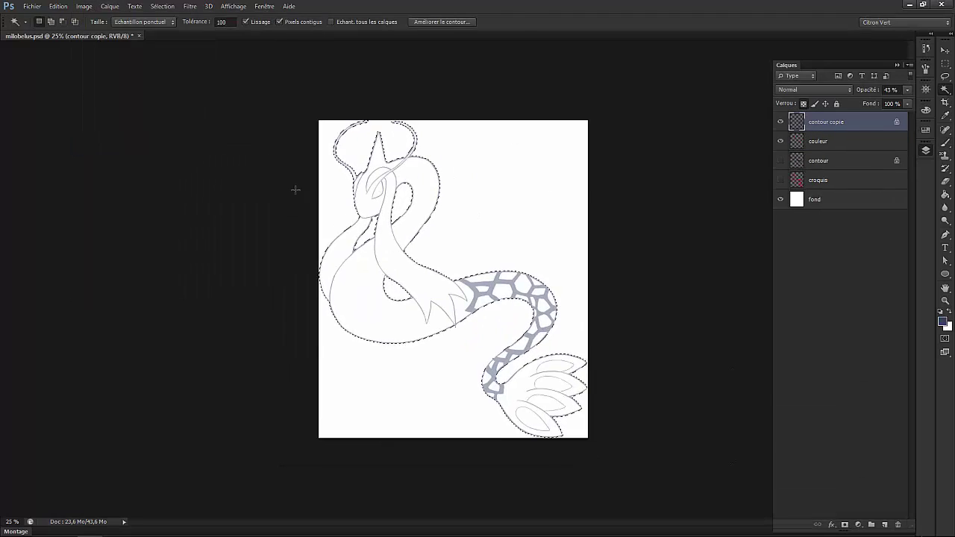
pyautogui.click(163, 6)
pyautogui.moveTo(189, 161)
pyautogui.click(48, 200)
pyautogui.press('Return')
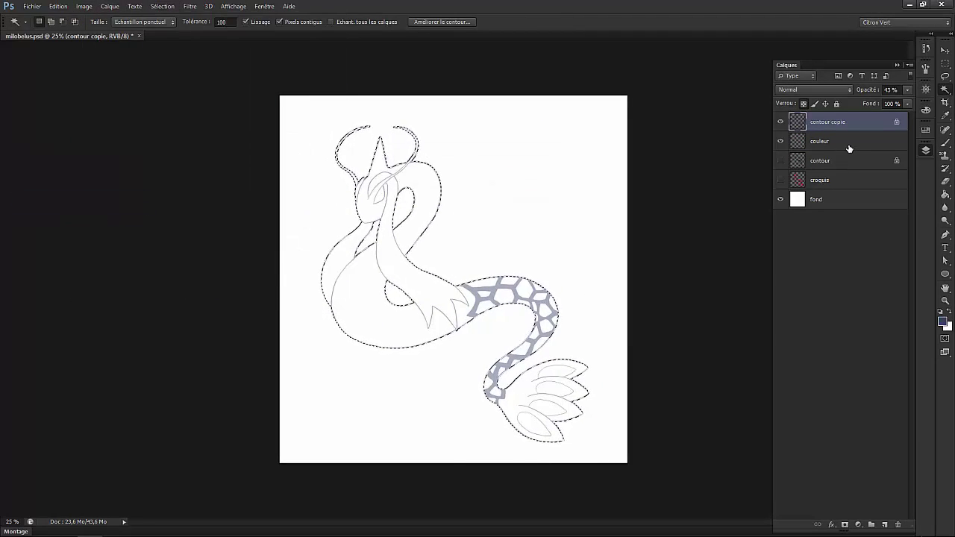
# - Fill the selected silhouette with pale cream on the couleur layer and deselect it
pyautogui.click(843, 142)
pyautogui.press('i')
pyautogui.click(942, 321)
pyautogui.moveTo(489, 311); pyautogui.dragTo(480, 316)
pyautogui.press('Return')
pyautogui.press('w')
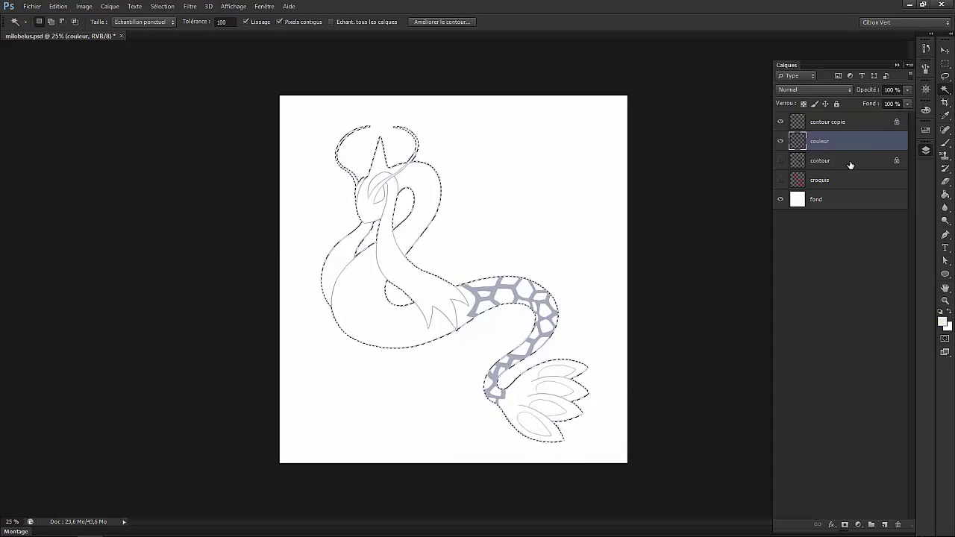
pyautogui.press('g')
pyautogui.hotkey('alt', 'BackSpace')
pyautogui.hotkey('ctrl', 'd')
# - Check the cream fill's edges against the outline from the tail fin up to the antennae, and save the file
pyautogui.hotkey('ctrl', '+')
pyautogui.hotkey('ctrl', '+')
pyautogui.hotkey('ctrl', '+')
pyautogui.hotkey('ctrl', '+')
pyautogui.hotkey('ctrl', '+')
pyautogui.scroll(-10, 529, 183)
pyautogui.hscroll(6, 529, 183)
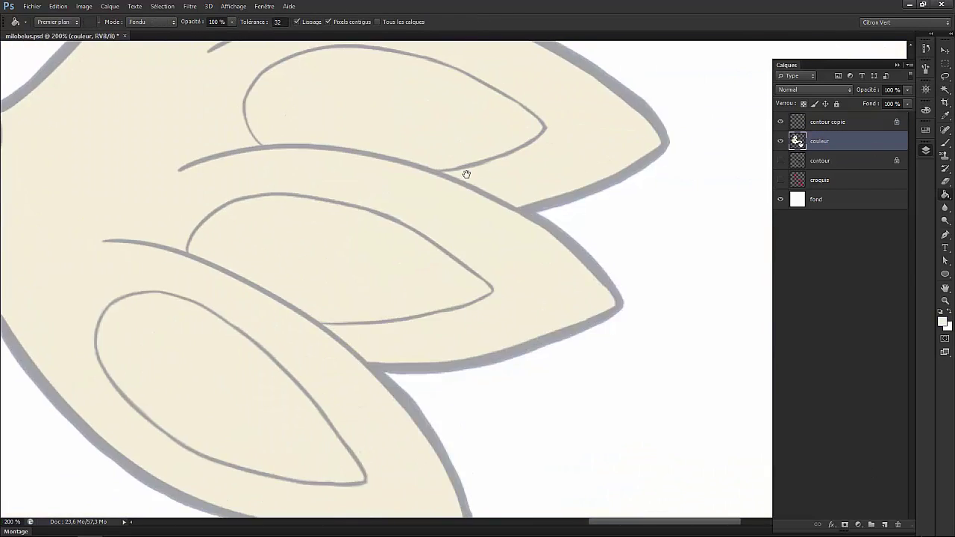
pyautogui.press('e')
pyautogui.scroll(-2, 418, 386)
pyautogui.scroll(8, 473, 179)
pyautogui.hscroll(-5, 473, 179)
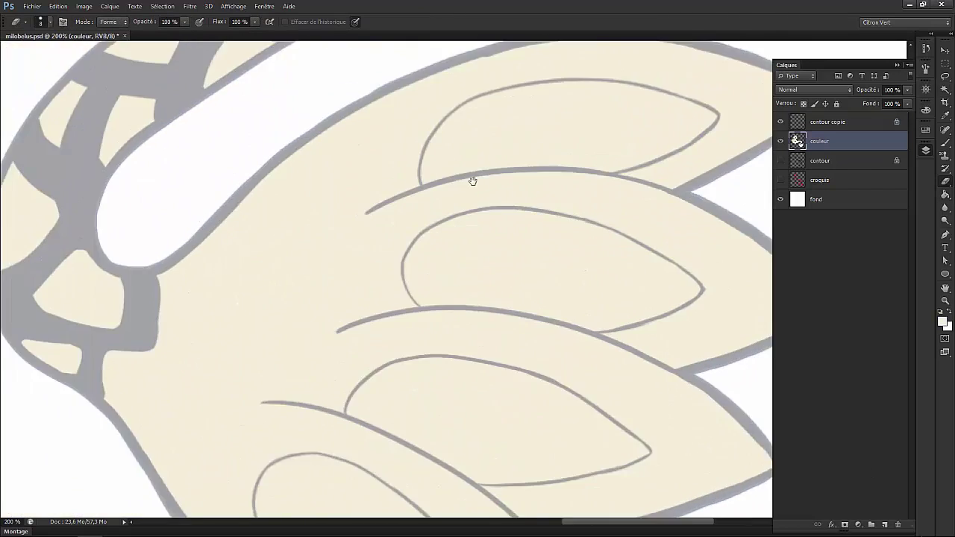
pyautogui.scroll(-10, 560, 294)
pyautogui.hscroll(-6, 559, 293)
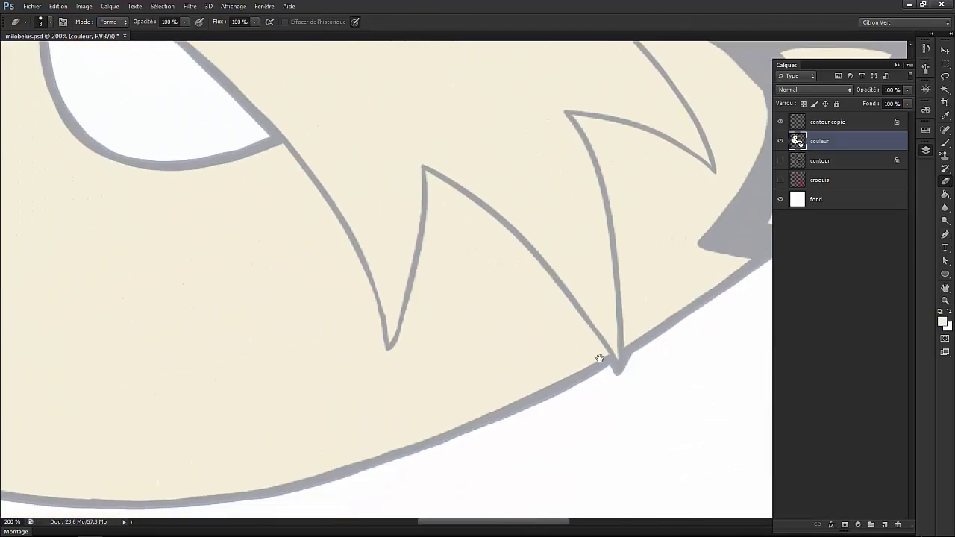
pyautogui.scroll(8, 388, 336)
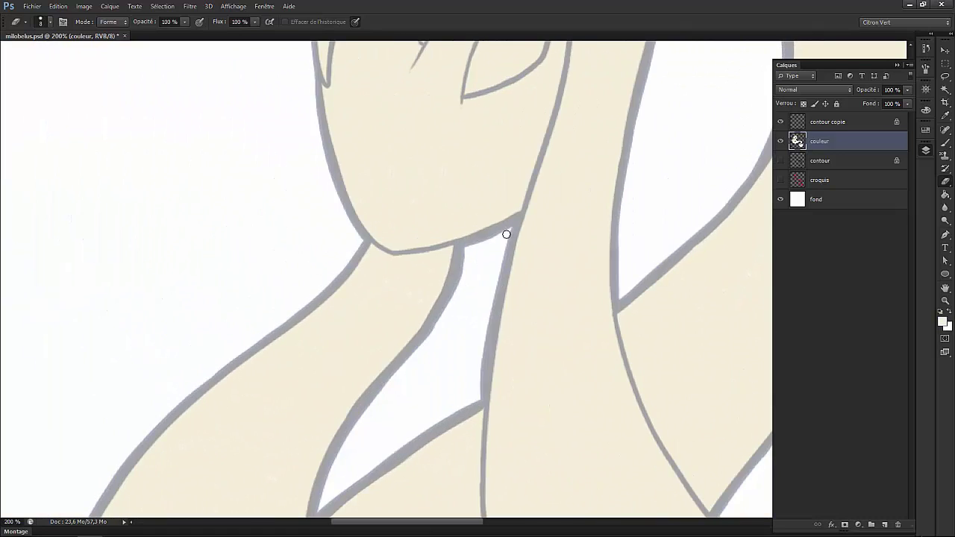
pyautogui.scroll(4, 311, 243)
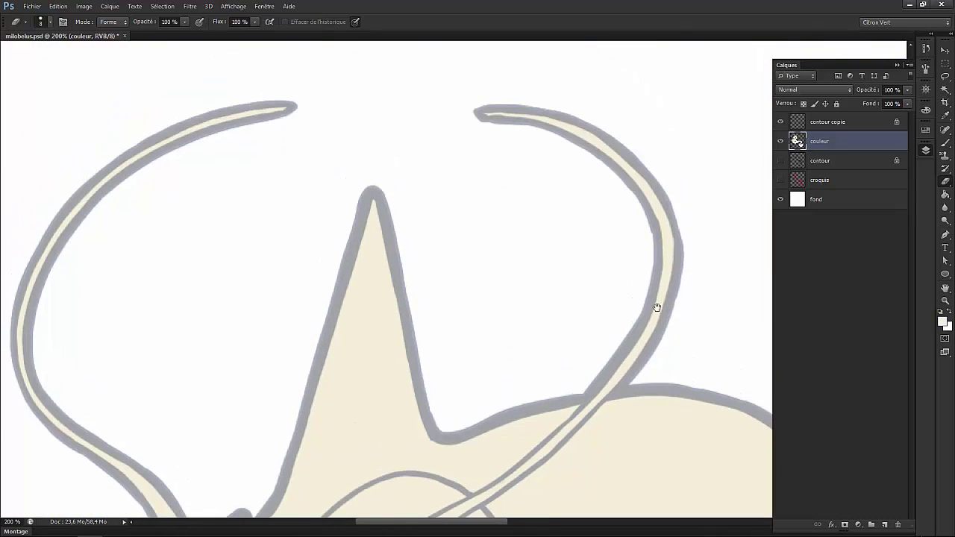
pyautogui.scroll(-5, 657, 306)
pyautogui.hotkey('ctrl', 's')
# - Paint a soft pink (#da6787) gradient over the antennae, horn, top of the head and upper neck with a large soft brush
pyautogui.click(942, 321)
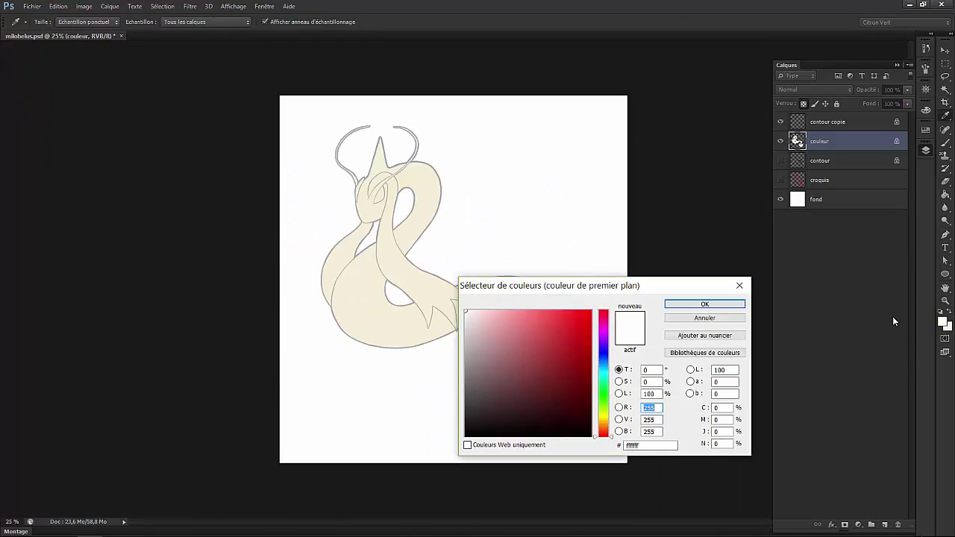
pyautogui.click(603, 320)
pyautogui.click(520, 328)
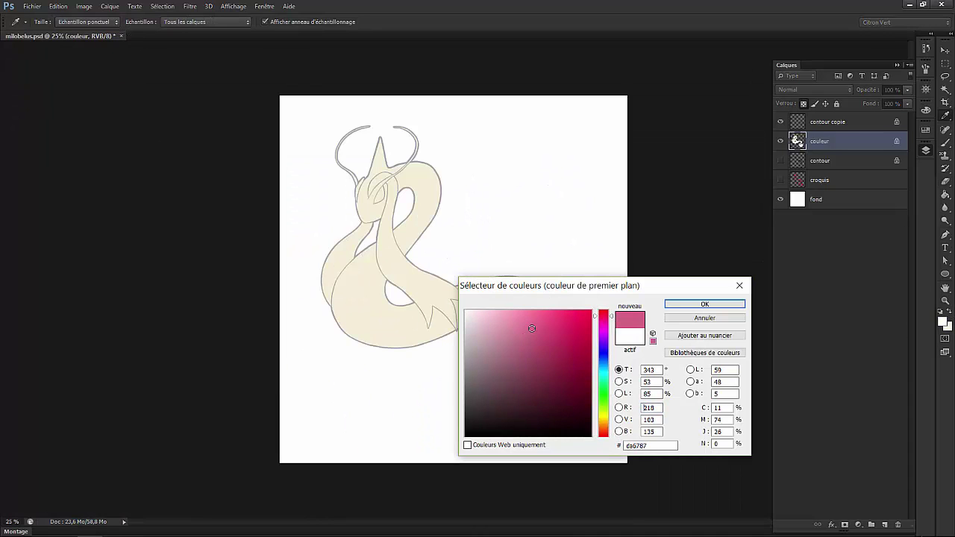
pyautogui.click(704, 304)
pyautogui.press('b')
pyautogui.rightClick(436, 193)
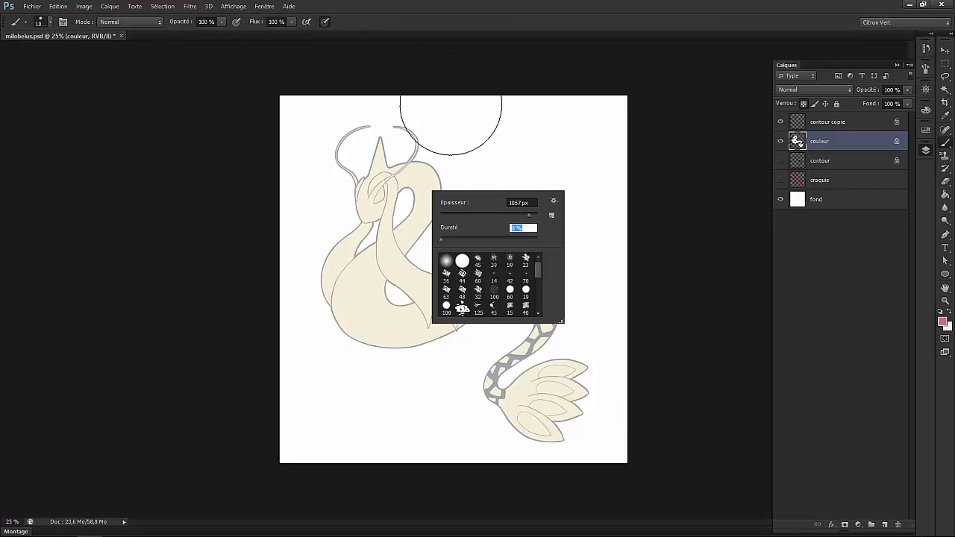
pyautogui.press('Return')
pyautogui.hotkey('ctrl', '+')
pyautogui.moveTo(418, 127)
pyautogui.mouseDown()
pyautogui.moveTo(380, 106)
pyautogui.moveTo(214, 64)
pyautogui.moveTo(246, 186)
pyautogui.mouseUp()
pyautogui.keyDown('alt'); pyautogui.click(241, 420); pyautogui.keyUp('alt')
pyautogui.moveTo(241, 420); pyautogui.dragTo(373, 352)
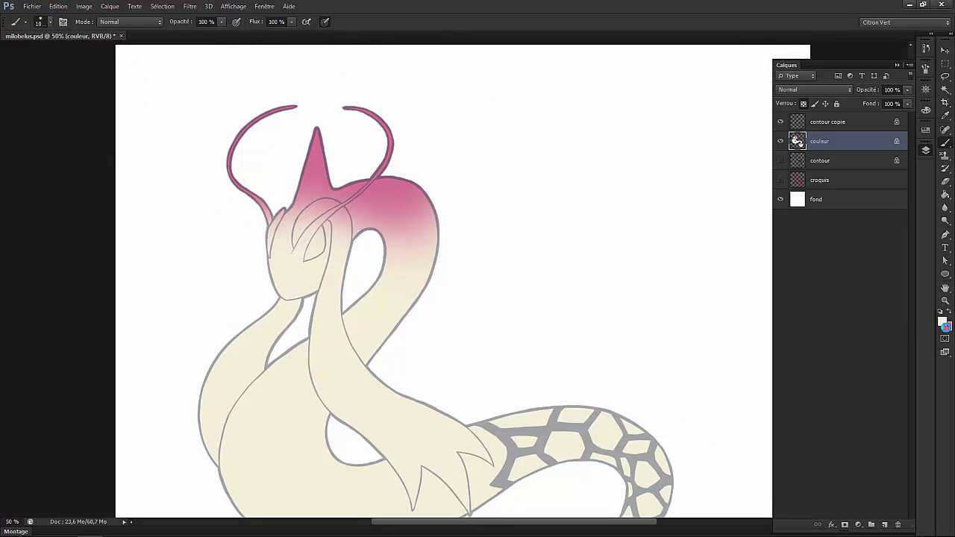
# - Deepen the antennae's colour with a darker pink, using a larger soft brush
pyautogui.click(942, 321)
pyautogui.click(674, 304)
pyautogui.rightClick(615, 220)
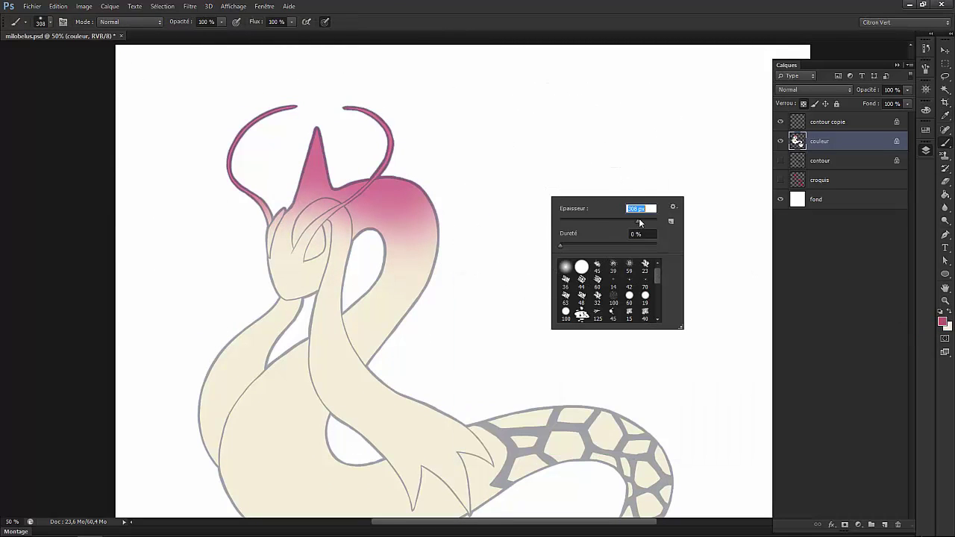
pyautogui.press('Return')
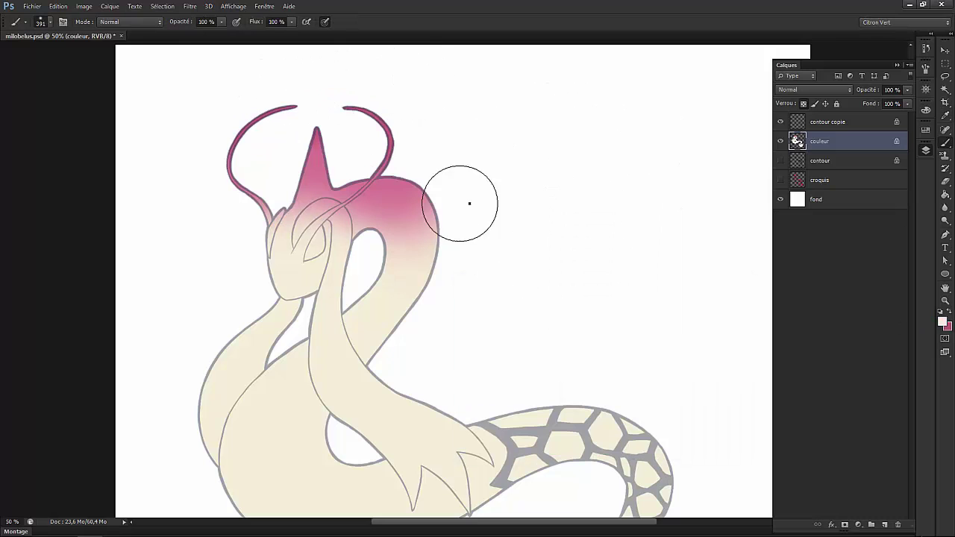
# - Repaint the horn, head and hair around the antenna bases in cream with a hard 22 px brush, leaving the antennae pink
pyautogui.rightClick(508, 194)
pyautogui.press('Escape')
pyautogui.hotkey('ctrl', '+')
pyautogui.hotkey('ctrl', '+')
pyautogui.hotkey('ctrl', '+')
pyautogui.hotkey('shift', 'Tab')
pyautogui.rightClick(363, 303)
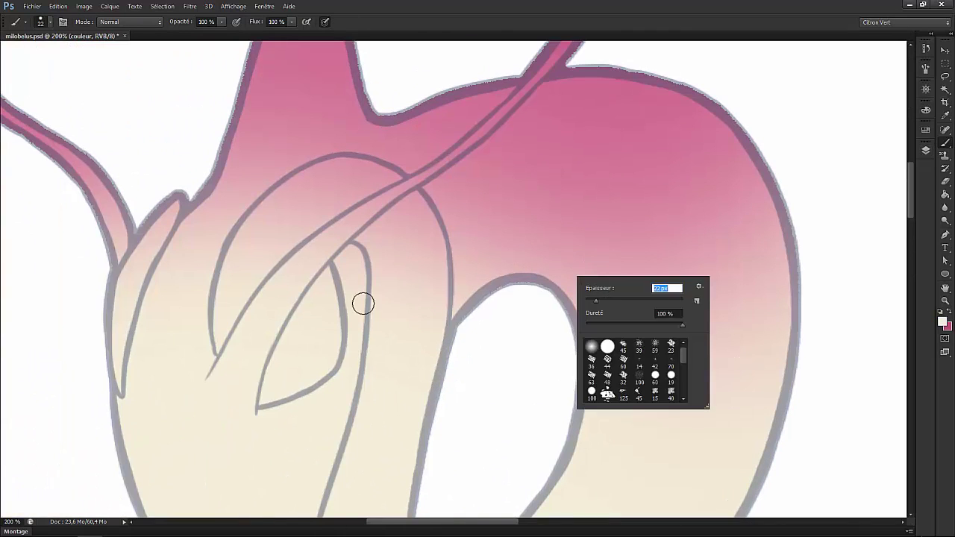
pyautogui.write('22')
pyautogui.press('Return')
pyautogui.moveTo(377, 235)
pyautogui.mouseDown()
pyautogui.moveTo(332, 261)
pyautogui.moveTo(512, 137)
pyautogui.moveTo(537, 101)
pyautogui.moveTo(600, 68)
pyautogui.mouseUp()
pyautogui.moveTo(321, 223)
pyautogui.mouseDown()
pyautogui.moveTo(260, 277)
pyautogui.moveTo(318, 223)
pyautogui.moveTo(486, 104)
pyautogui.mouseUp()
pyautogui.moveTo(403, 103); pyautogui.dragTo(441, 142)
pyautogui.moveTo(246, 299)
pyautogui.mouseDown()
pyautogui.moveTo(256, 214)
pyautogui.moveTo(340, 235)
pyautogui.mouseUp()
pyautogui.moveTo(432, 146); pyautogui.dragTo(447, 209)
pyautogui.moveTo(321, 321)
pyautogui.mouseDown()
pyautogui.moveTo(440, 194)
pyautogui.moveTo(373, 156)
pyautogui.moveTo(458, 229)
pyautogui.moveTo(515, 179)
pyautogui.mouseUp()
pyautogui.moveTo(459, 125); pyautogui.dragTo(413, 296)
pyautogui.moveTo(284, 321)
pyautogui.mouseDown()
pyautogui.moveTo(358, 191)
pyautogui.moveTo(261, 373)
pyautogui.mouseUp()
pyautogui.moveTo(523, 395)
pyautogui.mouseDown()
pyautogui.moveTo(512, 213)
pyautogui.moveTo(351, 358)
pyautogui.mouseUp()
pyautogui.moveTo(425, 281)
pyautogui.mouseDown()
pyautogui.moveTo(436, 311)
pyautogui.moveTo(465, 305)
pyautogui.moveTo(463, 323)
pyautogui.moveTo(451, 236)
pyautogui.moveTo(635, 127)
pyautogui.mouseUp()
# - Cover the remaining pink on the curved neck behind the head with cream, using a 60 px brush
pyautogui.rightClick(669, 203)
pyautogui.moveTo(670, 203)
pyautogui.mouseDown()
pyautogui.moveTo(730, 150)
pyautogui.moveTo(870, 183)
pyautogui.moveTo(823, 362)
pyautogui.mouseUp()
pyautogui.scroll(-3, 573, 327)
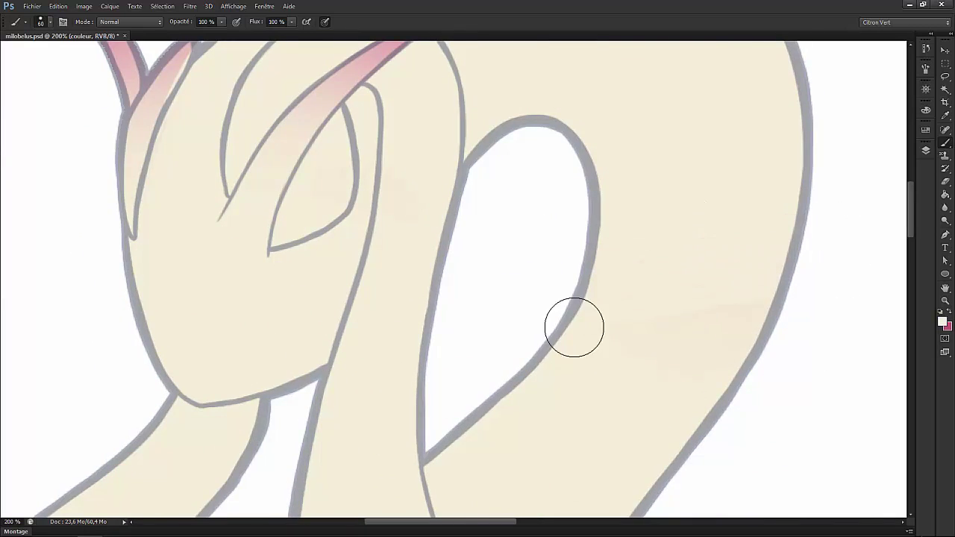
# - Check the colouring with the contour copie layer hidden, show that layer again and save the file
pyautogui.hotkey('ctrl', '-')
pyautogui.hotkey('ctrl', '-')
pyautogui.hotkey('ctrl', '-')
pyautogui.press('F7')
pyautogui.click(780, 122)
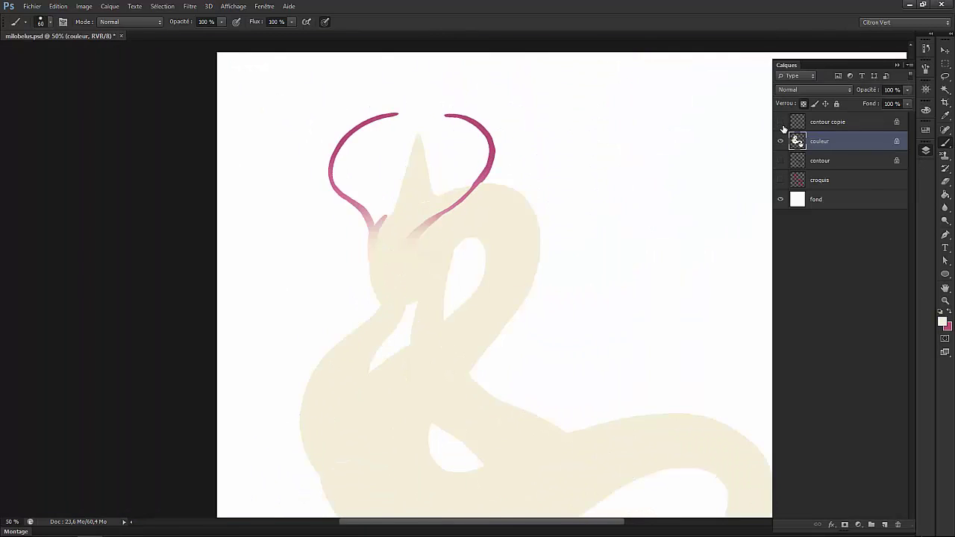
pyautogui.click(781, 122)
pyautogui.hotkey('ctrl', 's')
pyautogui.press('F7')
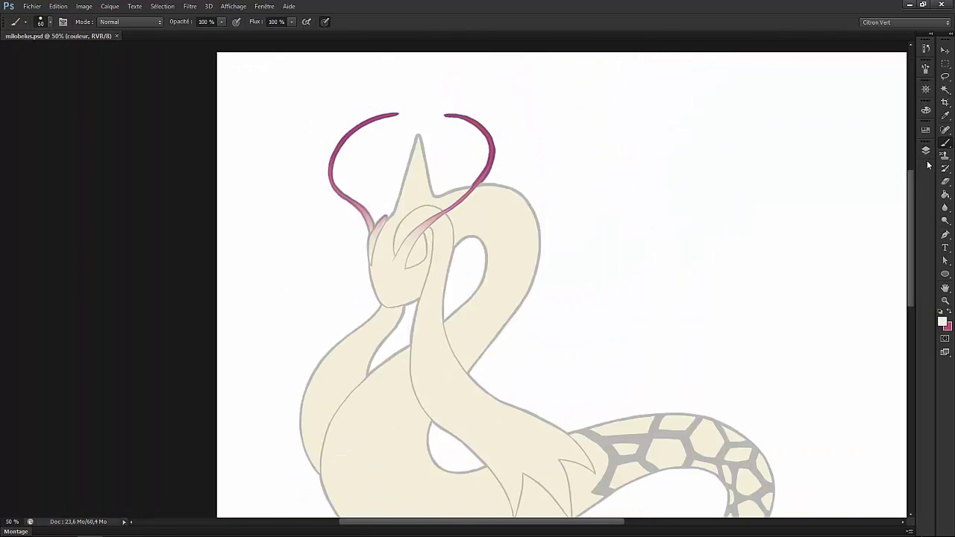
# - Fill the eye with light blue (#8598ea) using a 13 px brush
pyautogui.moveTo(797, 337); pyautogui.dragTo(797, 321)
pyautogui.scroll(8, 796, 320)
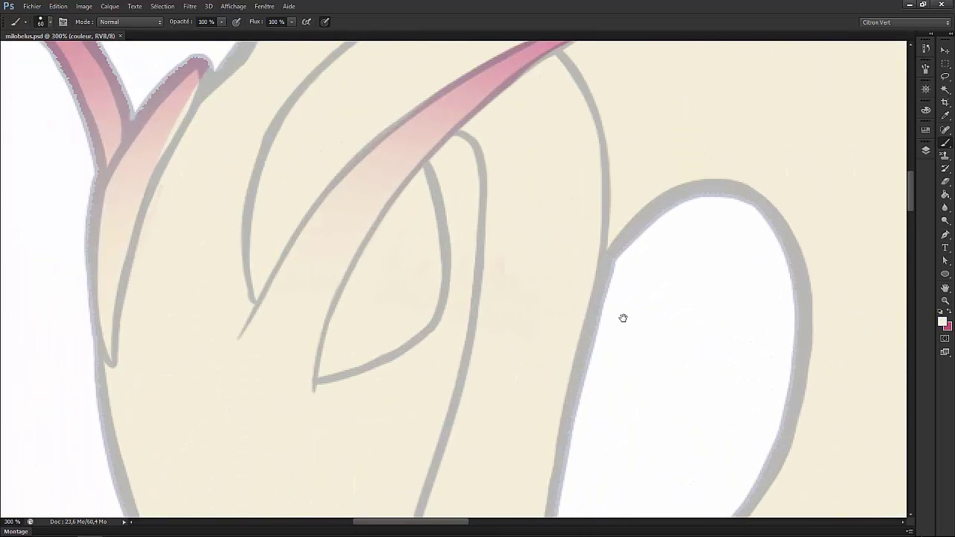
pyautogui.click(942, 321)
pyautogui.click(603, 347)
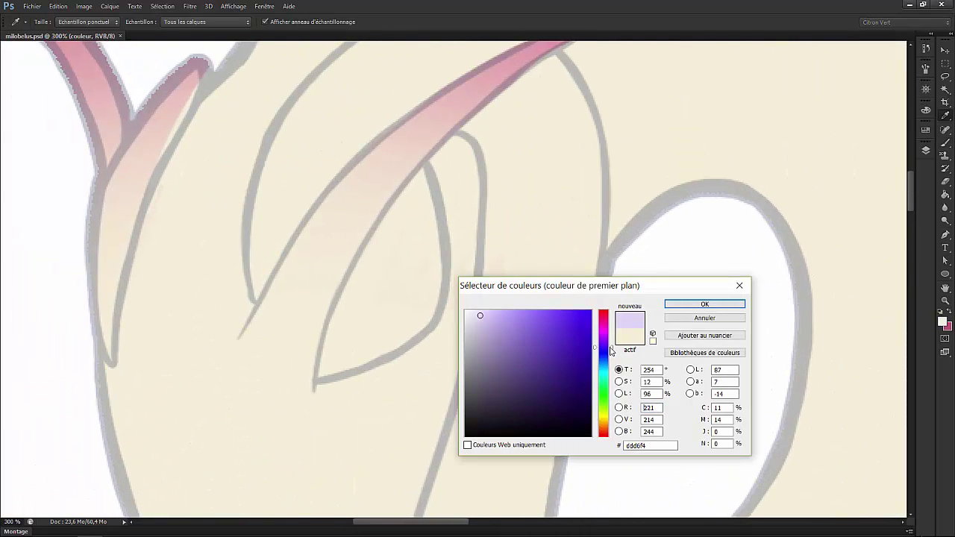
pyautogui.click(531, 322)
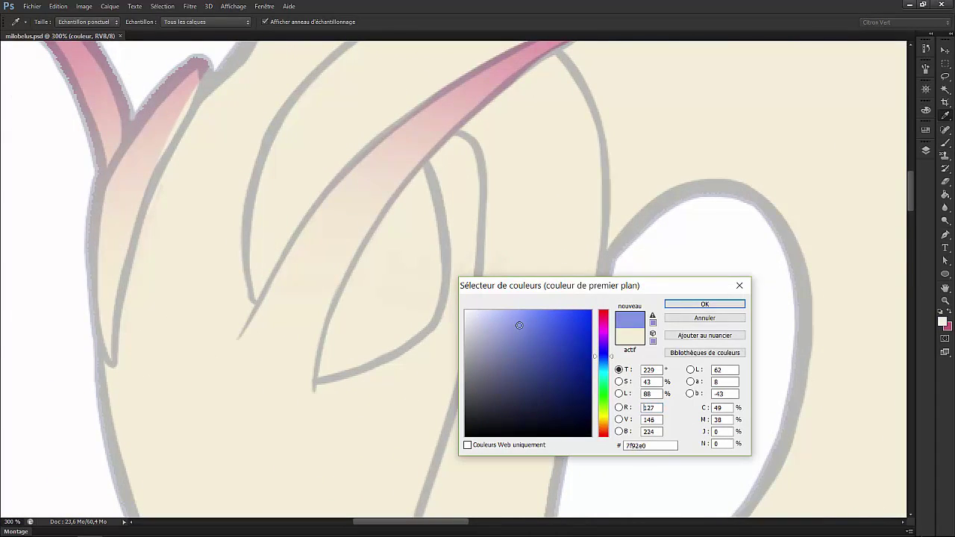
pyautogui.press('Return')
pyautogui.press('b')
pyautogui.moveTo(319, 377); pyautogui.dragTo(372, 243)
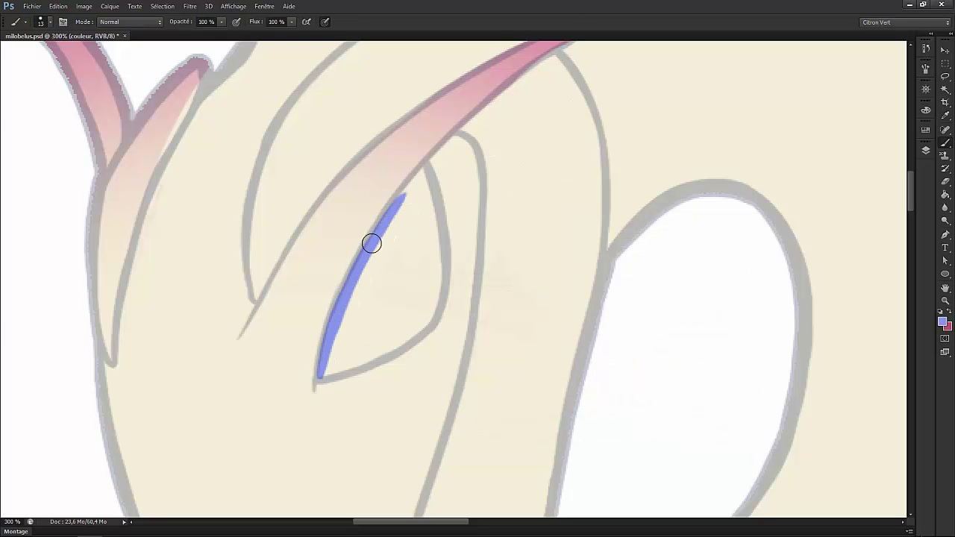
pyautogui.moveTo(433, 279)
pyautogui.mouseDown()
pyautogui.moveTo(398, 297)
pyautogui.moveTo(351, 303)
pyautogui.moveTo(423, 192)
pyautogui.moveTo(364, 287)
pyautogui.mouseUp()
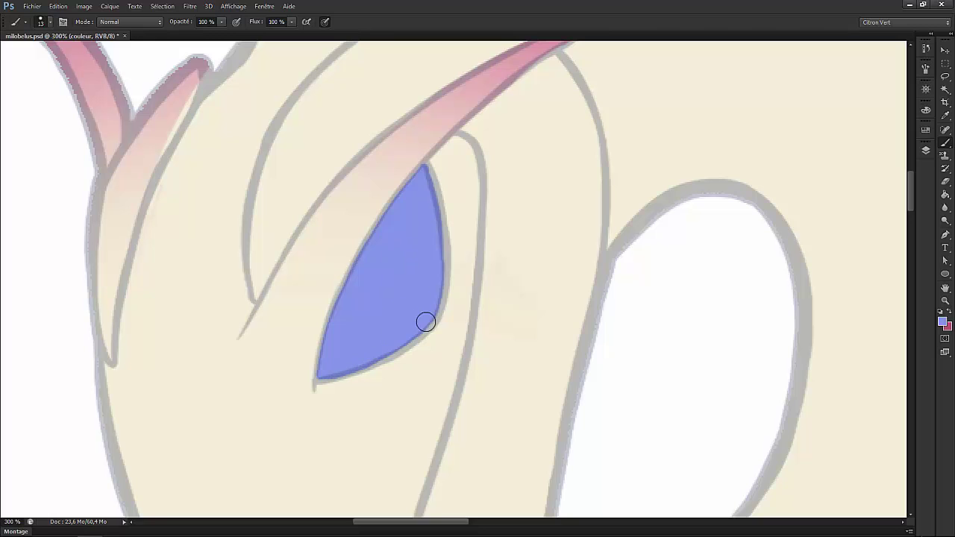
# - Select the blue eye area and shade its centre dark blue (#2d3970) with a soft 112 px brush
pyautogui.press('w')
pyautogui.click(411, 279)
pyautogui.press('i')
pyautogui.click(942, 321)
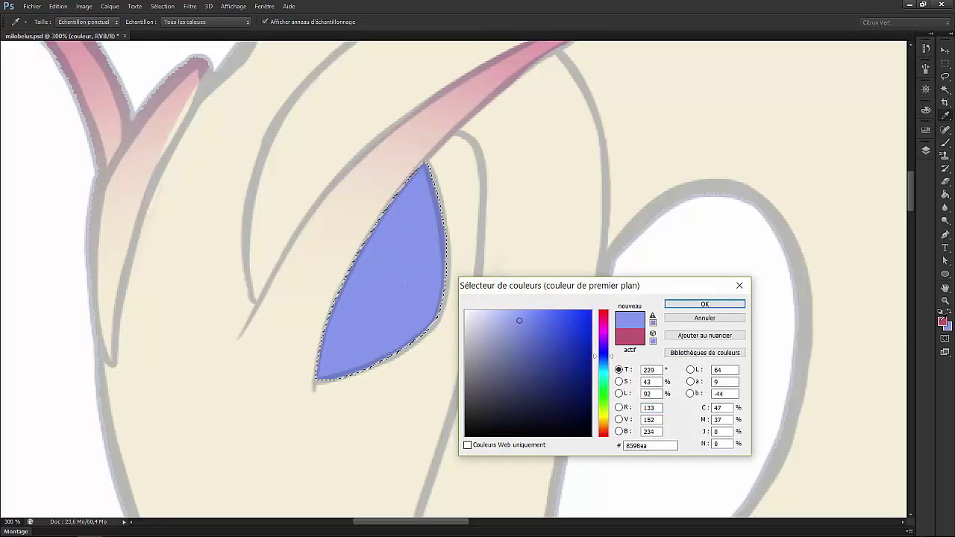
pyautogui.moveTo(530, 327)
pyautogui.mouseDown()
pyautogui.moveTo(538, 345)
pyautogui.moveTo(527, 367)
pyautogui.moveTo(539, 381)
pyautogui.mouseUp()
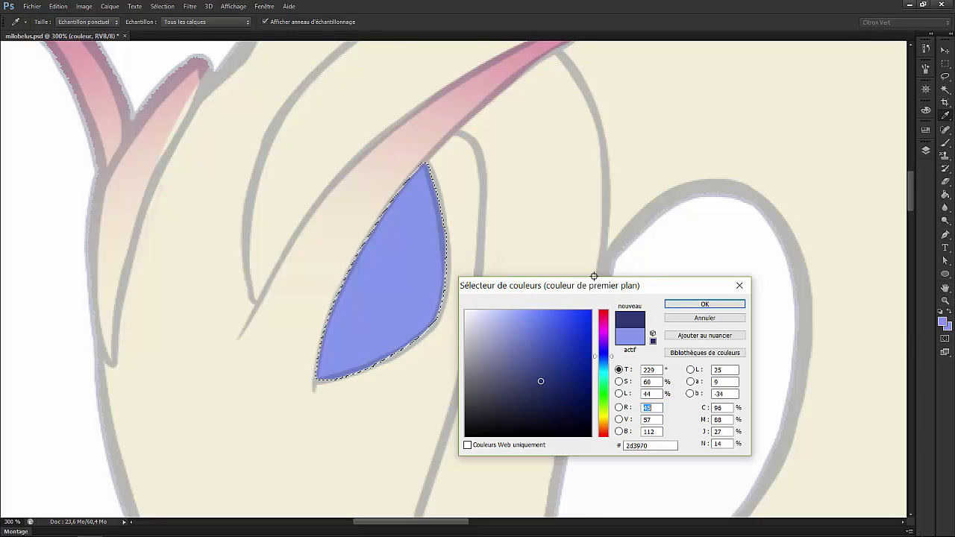
pyautogui.press('Return')
pyautogui.press('b')
pyautogui.rightClick(588, 270)
pyautogui.write('112')
pyautogui.press('Tab')
pyautogui.hotkey('shift', 'Tab')
pyautogui.press('Return')
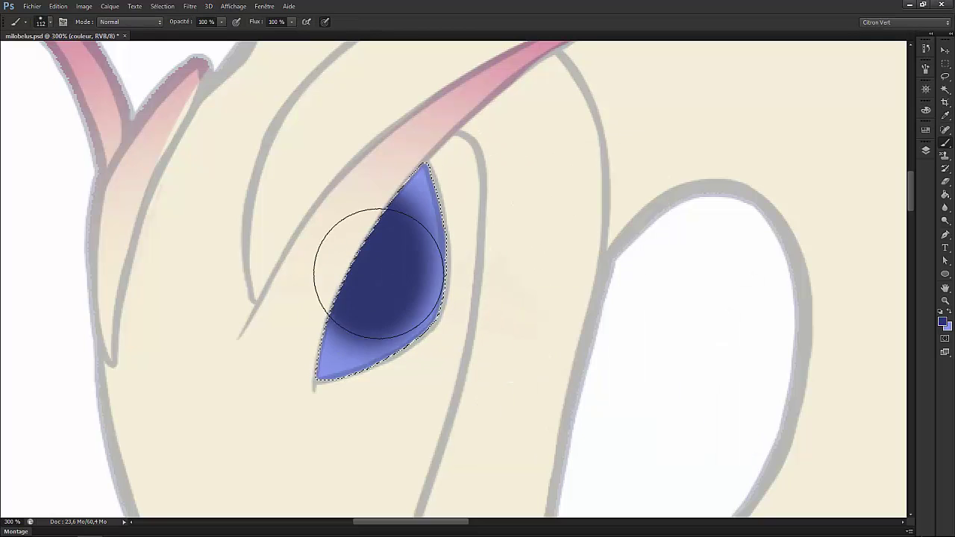
# - Blend the selected eye's dark blue shading towards its upper end with a 78 px brush at 63% opacity
pyautogui.press('6')
pyautogui.press('3')
pyautogui.moveTo(381, 299)
pyautogui.mouseDown()
pyautogui.moveTo(373, 203)
pyautogui.moveTo(315, 384)
pyautogui.mouseUp()
pyautogui.hotkey('ctrl', 'alt', 'z')
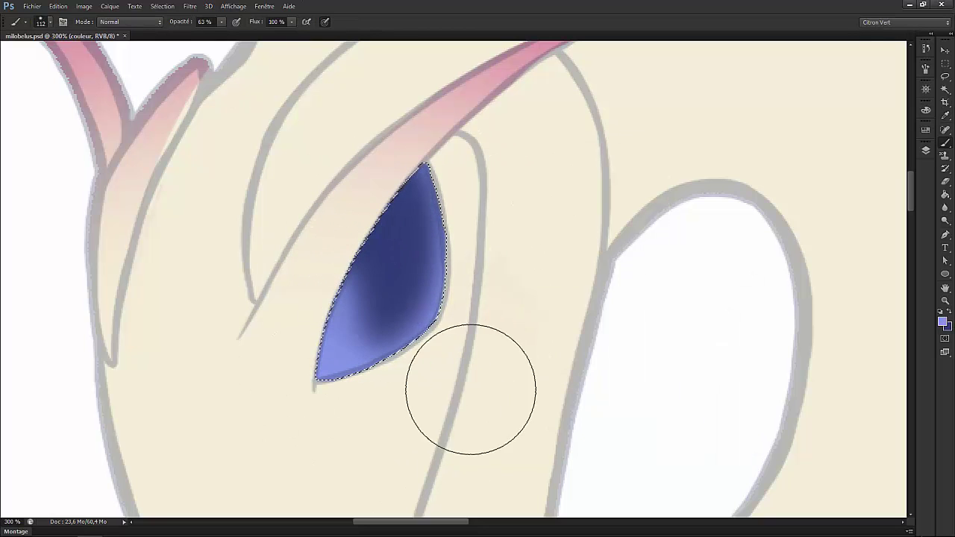
pyautogui.keyDown('alt'); pyautogui.click(379, 315); pyautogui.keyUp('alt')
pyautogui.hotkey('ctrl', '-')
pyautogui.rightClick(612, 214)
pyautogui.write('78')
pyautogui.press('Return')
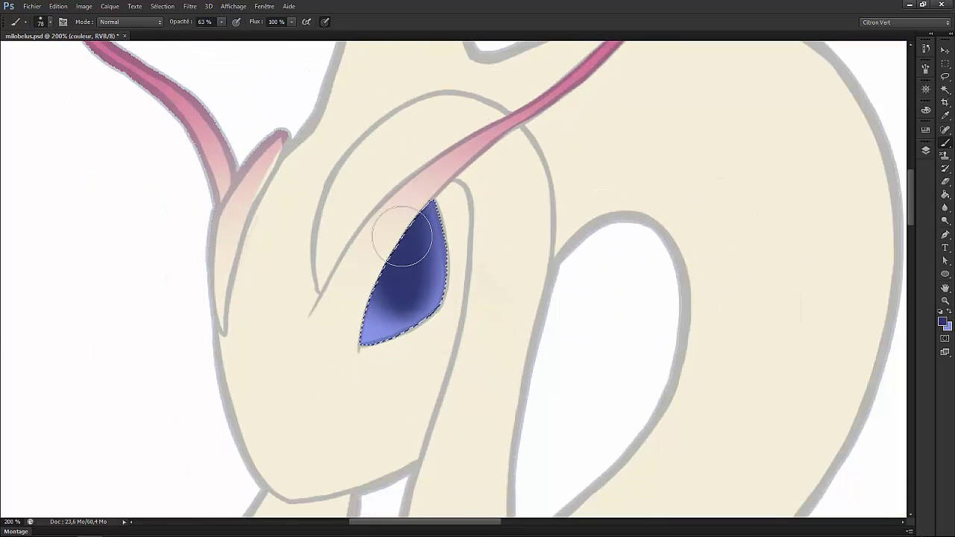
pyautogui.moveTo(415, 235)
pyautogui.mouseDown()
pyautogui.moveTo(442, 266)
pyautogui.moveTo(403, 214)
pyautogui.mouseUp()
pyautogui.hotkey('ctrl', 'h')
pyautogui.hotkey('ctrl', '-')
pyautogui.hotkey('ctrl', '-')
pyautogui.hotkey('ctrl', '-')
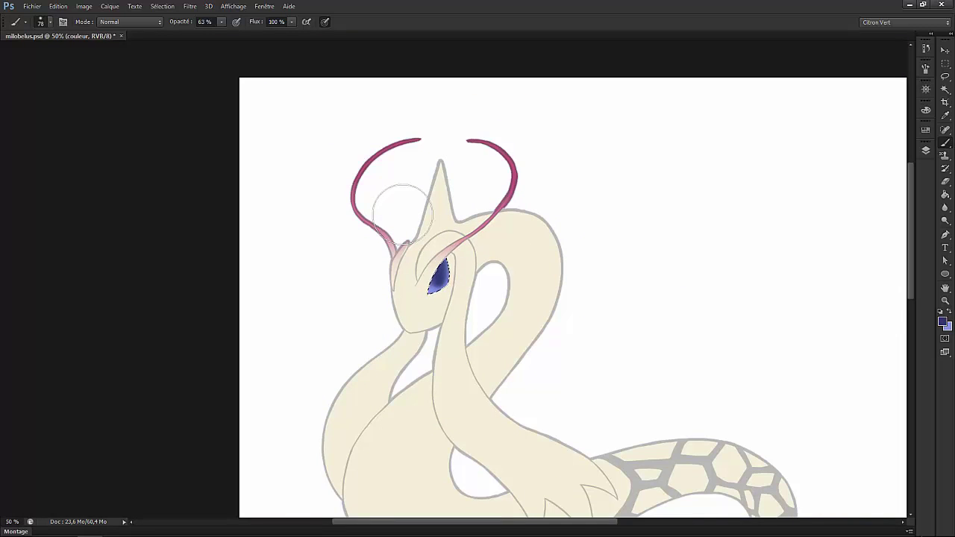
# - Darken the whole eye softly with a 226 px brush at 17% opacity and remove the selection
pyautogui.hotkey('ctrl', '+')
pyautogui.hotkey('ctrl', '+')
pyautogui.hotkey('ctrl', '+')
pyautogui.rightClick(640, 264)
pyautogui.write('226')
pyautogui.press('Return')
pyautogui.press('1')
pyautogui.press('7')
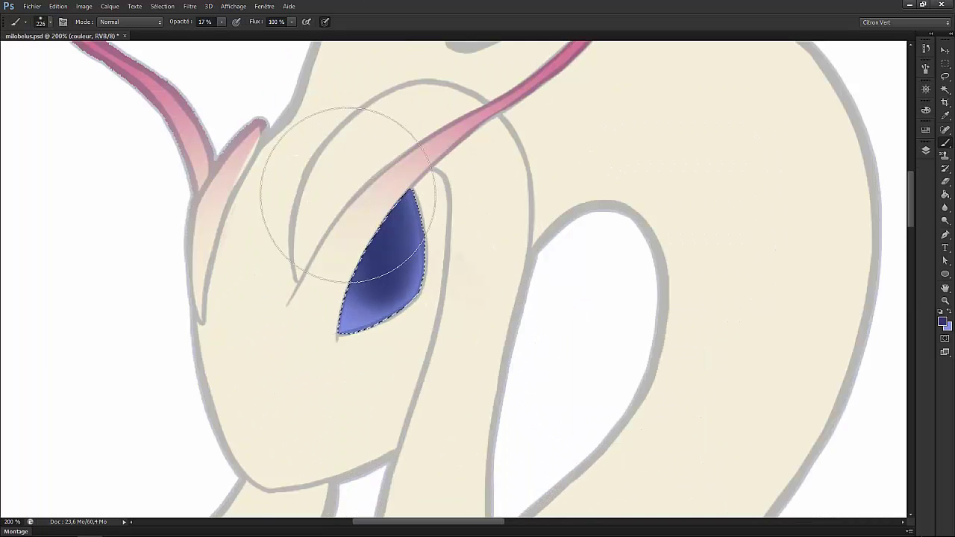
pyautogui.hotkey('ctrl', 'd')
# - Paint a solid near-black navy pupil against the eye's upper edge with a 12 px brush at 100% opacity
pyautogui.click(942, 322)
pyautogui.click(706, 303)
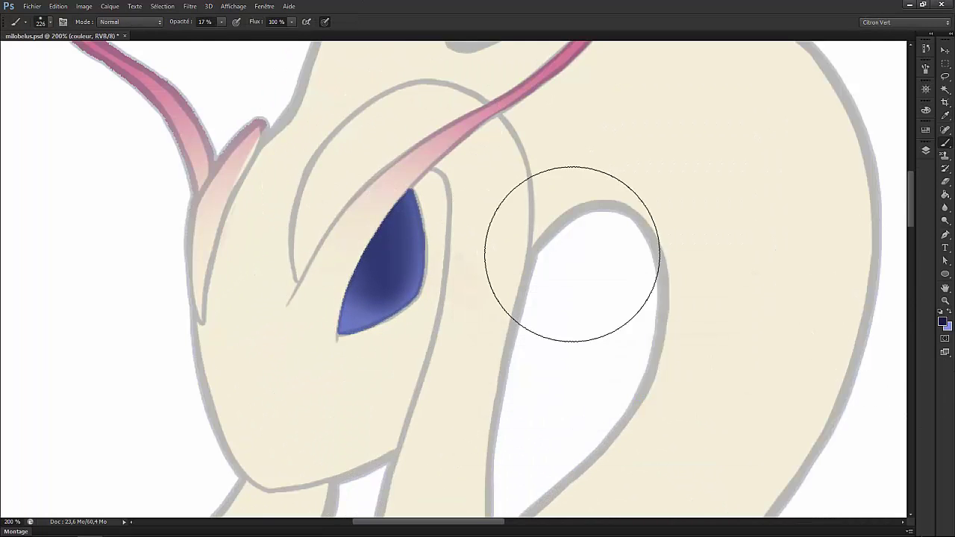
pyautogui.rightClick(572, 259)
pyautogui.write('12')
pyautogui.press('Tab')
pyautogui.press('Return')
pyautogui.press('0')
pyautogui.hotkey('ctrl', '+')
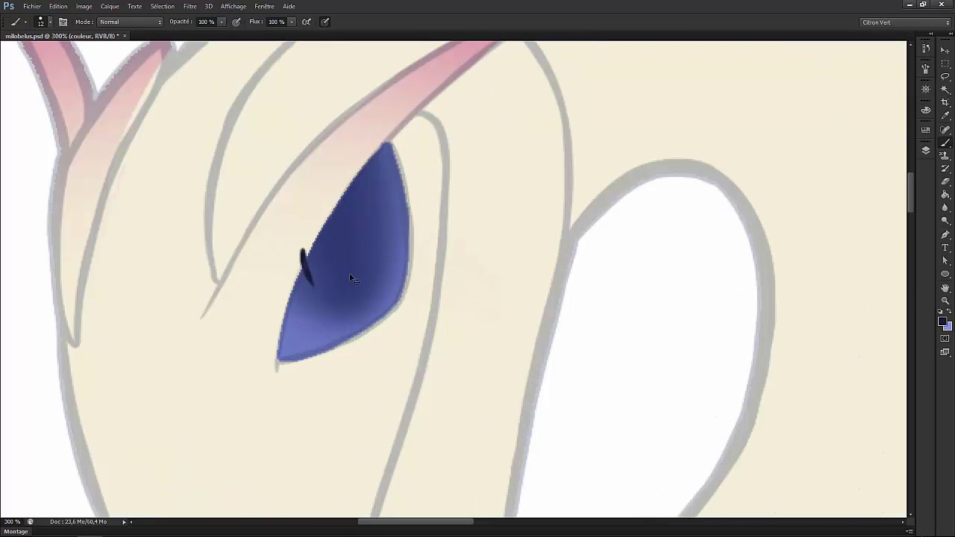
pyautogui.moveTo(349, 307); pyautogui.dragTo(364, 175)
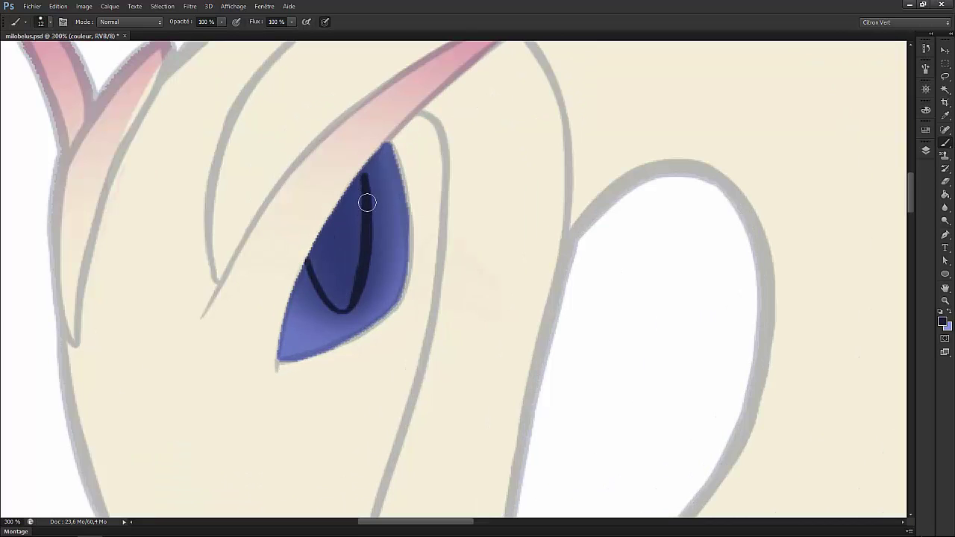
pyautogui.moveTo(324, 249)
pyautogui.mouseDown()
pyautogui.moveTo(358, 197)
pyautogui.moveTo(339, 299)
pyautogui.mouseUp()
# - With the contour copie layer at 100% opacity, paint a pale lavender highlight on the pupil on the couleur layer and save the file
pyautogui.click(926, 150)
pyautogui.press('x')
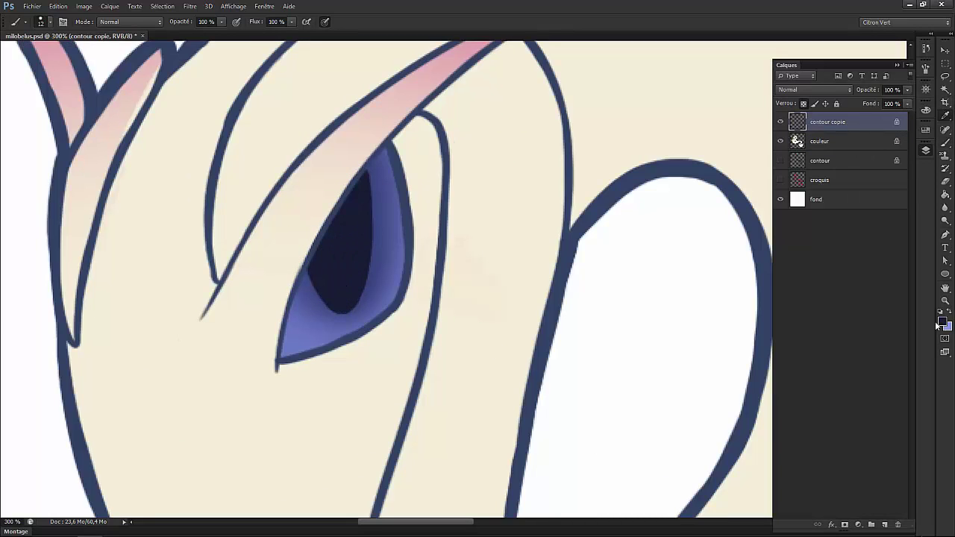
pyautogui.click(820, 141)
pyautogui.moveTo(367, 217); pyautogui.dragTo(376, 233)
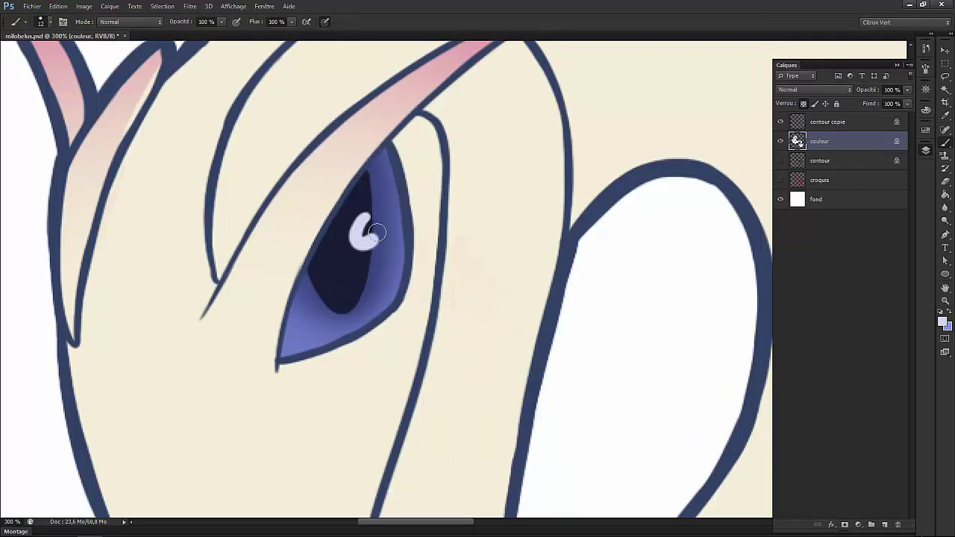
pyautogui.hotkey('ctrl', '-')
pyautogui.hotkey('ctrl', '-')
pyautogui.hotkey('ctrl', '-')
pyautogui.hotkey('ctrl', '-')
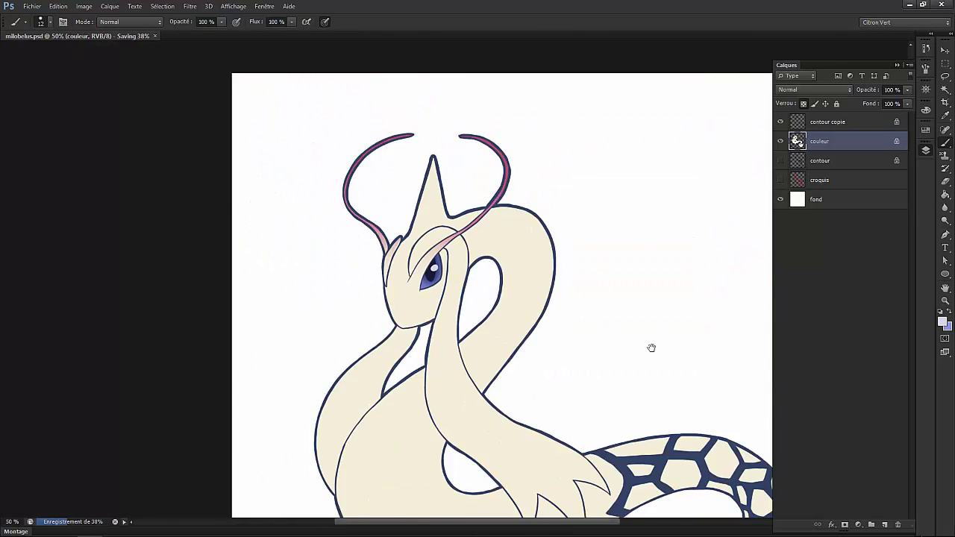
# - Lower the opacity of the contour copie layer to fade the line art, and reselect the couleur layer
pyautogui.click(826, 122)
pyautogui.moveTo(907, 90); pyautogui.dragTo(874, 100)
pyautogui.click(858, 141)
pyautogui.hotkey('ctrl', '+')
pyautogui.hotkey('ctrl', '+')
pyautogui.hotkey('ctrl', '+')
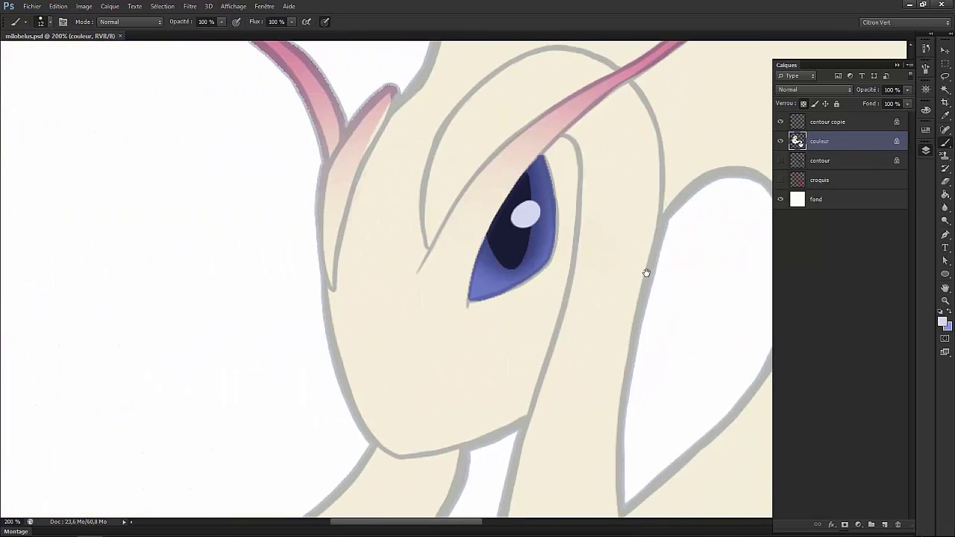
# - Paint the small fin on the far side of the head and the large brow above the eye light blue with the 12 px brush
pyautogui.click(943, 319)
pyautogui.moveTo(489, 318); pyautogui.dragTo(499, 321)
pyautogui.click(673, 306)
pyautogui.moveTo(331, 180); pyautogui.dragTo(336, 232)
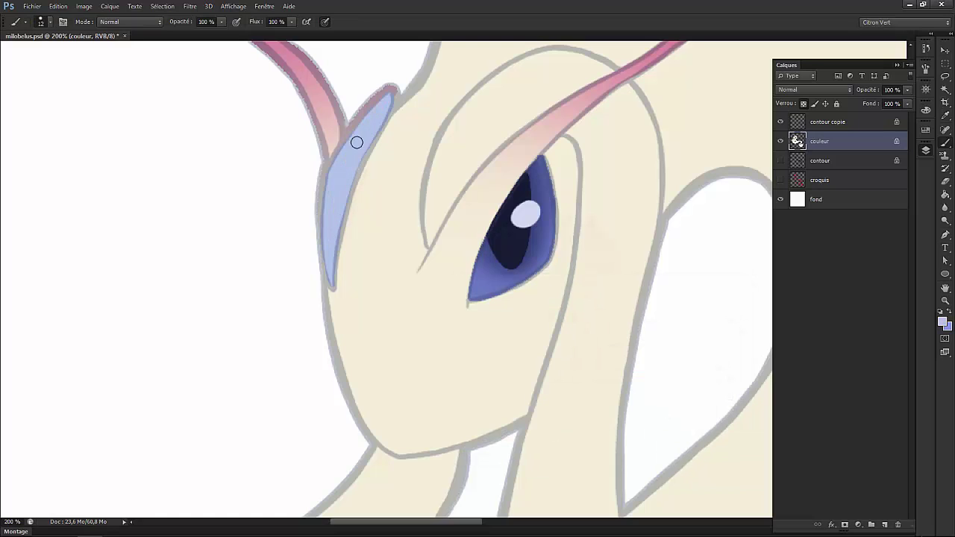
pyautogui.moveTo(429, 237)
pyautogui.mouseDown()
pyautogui.moveTo(457, 161)
pyautogui.moveTo(474, 202)
pyautogui.moveTo(448, 214)
pyautogui.moveTo(455, 142)
pyautogui.moveTo(434, 181)
pyautogui.moveTo(496, 90)
pyautogui.moveTo(500, 139)
pyautogui.mouseUp()
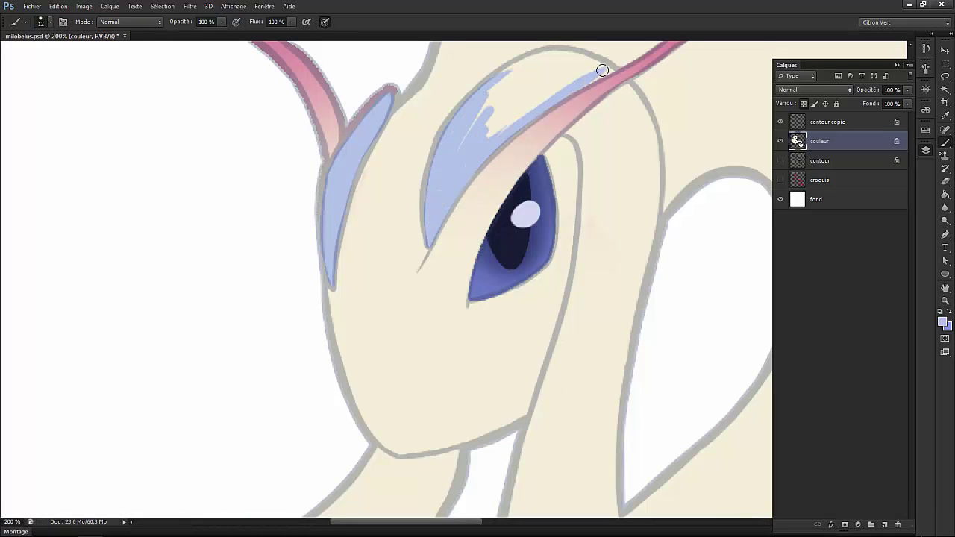
pyautogui.moveTo(606, 203)
pyautogui.mouseDown()
pyautogui.moveTo(608, 216)
pyautogui.moveTo(418, 232)
pyautogui.moveTo(400, 275)
pyautogui.mouseUp()
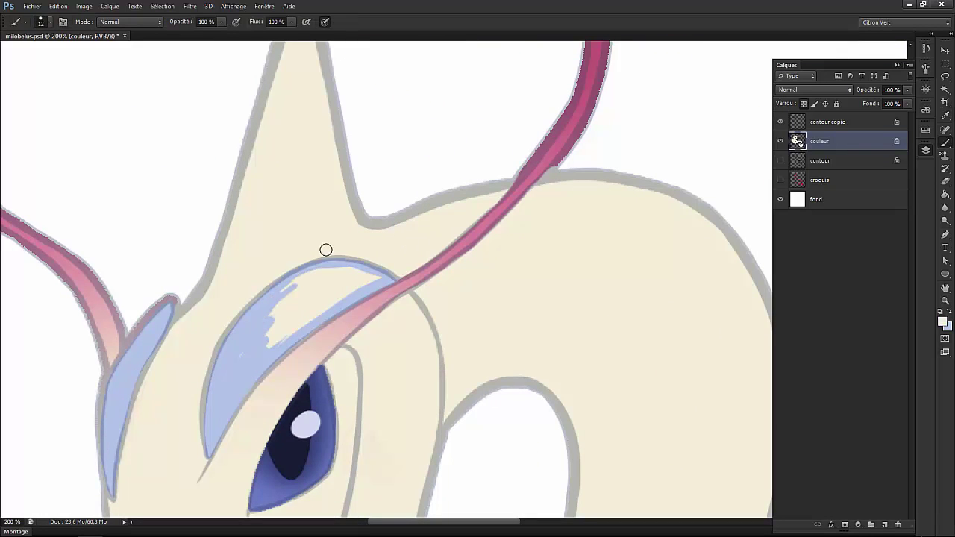
pyautogui.moveTo(261, 341)
pyautogui.mouseDown()
pyautogui.moveTo(313, 269)
pyautogui.moveTo(353, 273)
pyautogui.mouseUp()
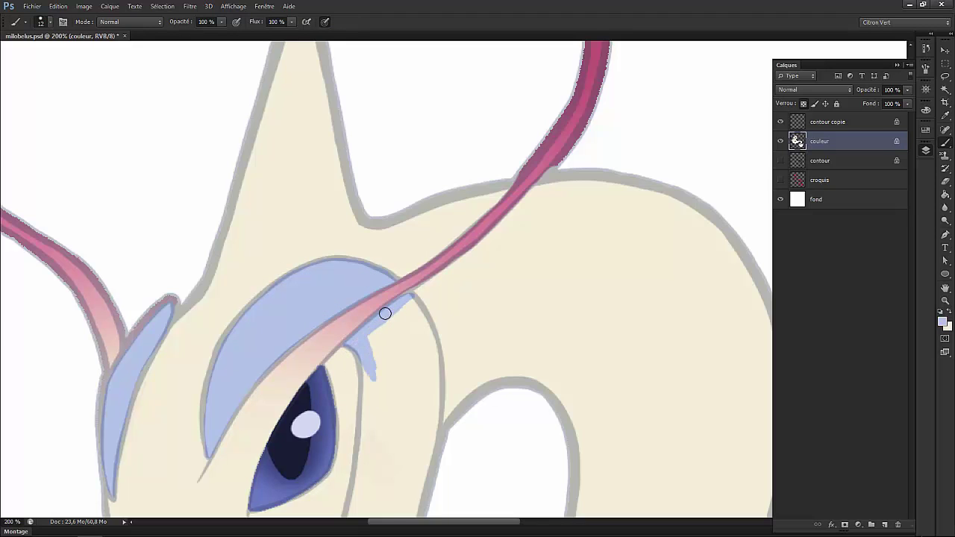
# - Paint the top of the near hair strand light blue behind the antenna and trace its front edge down the neck
pyautogui.moveTo(385, 314); pyautogui.dragTo(435, 433)
pyautogui.moveTo(399, 304); pyautogui.dragTo(414, 351)
pyautogui.scroll(-3, 370, 330)
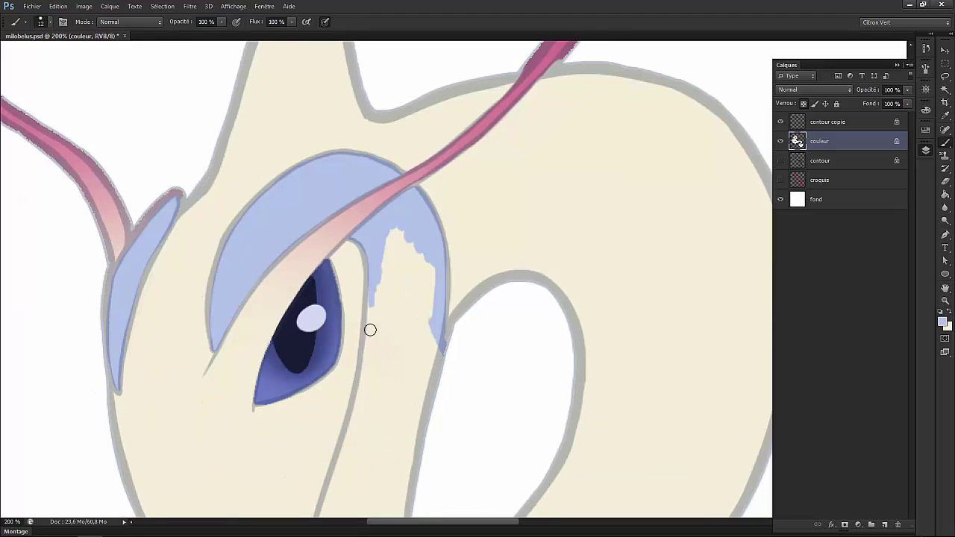
pyautogui.moveTo(381, 262); pyautogui.dragTo(371, 351)
pyautogui.scroll(-3, 373, 328)
pyautogui.moveTo(392, 227); pyautogui.dragTo(365, 328)
pyautogui.scroll(-5, 389, 281)
pyautogui.moveTo(376, 278)
pyautogui.mouseDown()
pyautogui.moveTo(345, 402)
pyautogui.moveTo(356, 448)
pyautogui.mouseUp()
pyautogui.scroll(-3, 331, 280)
pyautogui.moveTo(331, 279); pyautogui.dragTo(384, 470)
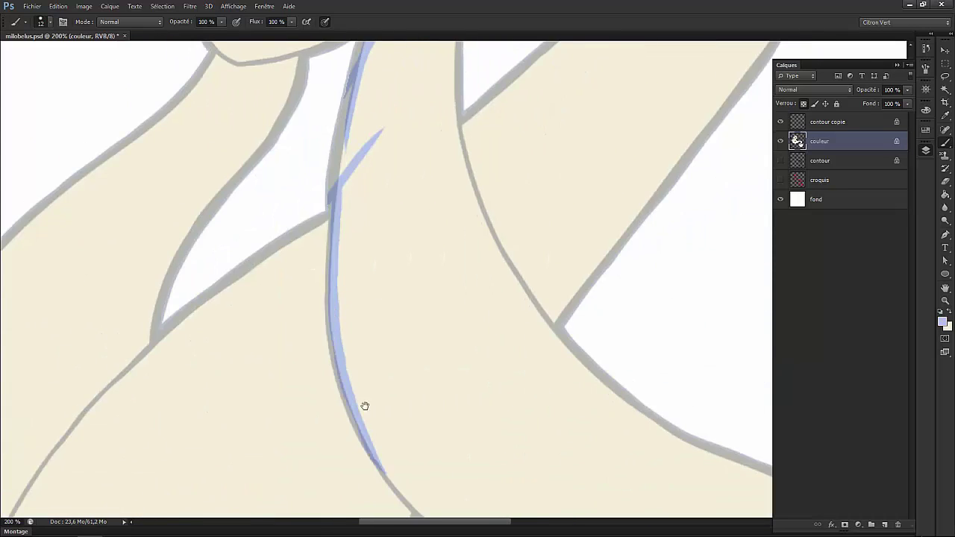
# - Continue the light blue edge along the near strand's underside and around its first two pointed tips
pyautogui.scroll(-3, 365, 405)
pyautogui.moveTo(325, 332); pyautogui.dragTo(483, 458)
pyautogui.scroll(-3, 486, 461)
pyautogui.moveTo(265, 243)
pyautogui.mouseDown()
pyautogui.moveTo(478, 409)
pyautogui.moveTo(490, 460)
pyautogui.moveTo(478, 407)
pyautogui.mouseUp()
pyautogui.scroll(-4, 426, 301)
pyautogui.hscroll(3, 426, 301)
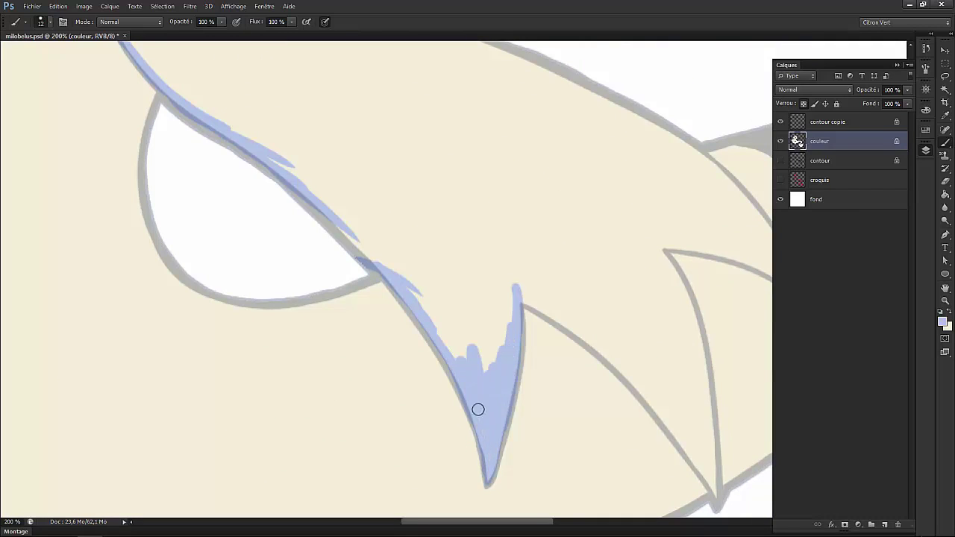
pyautogui.moveTo(515, 287); pyautogui.dragTo(579, 306)
pyautogui.scroll(-3, 522, 298)
pyautogui.hscroll(5, 522, 299)
pyautogui.moveTo(230, 171)
pyautogui.mouseDown()
pyautogui.moveTo(312, 216)
pyautogui.moveTo(372, 290)
pyautogui.mouseUp()
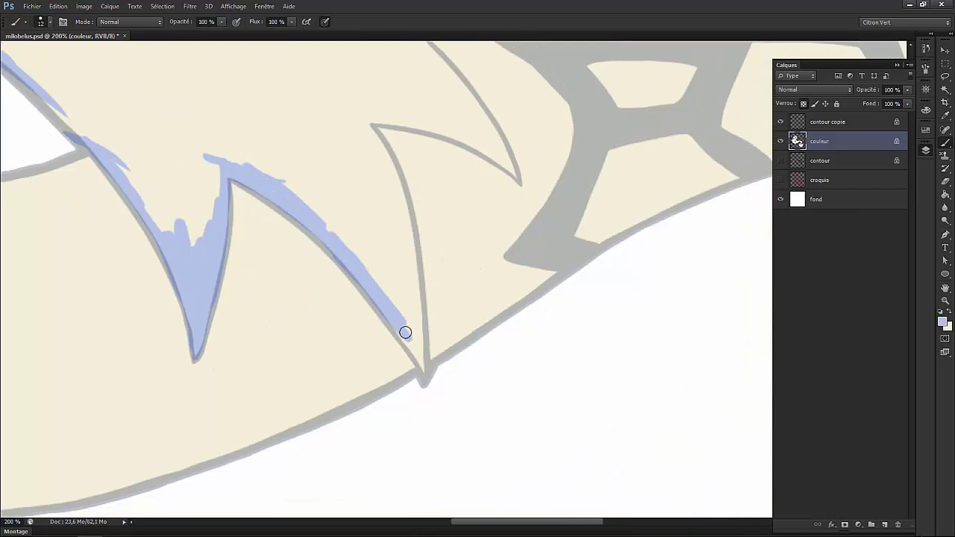
pyautogui.moveTo(423, 356)
pyautogui.mouseDown()
pyautogui.moveTo(388, 157)
pyautogui.moveTo(373, 128)
pyautogui.mouseUp()
# - Paint the near strand's third pointed tip, beside the scaled tail, light blue up to its upper edge
pyautogui.scroll(3, 348, 243)
pyautogui.hscroll(4, 347, 243)
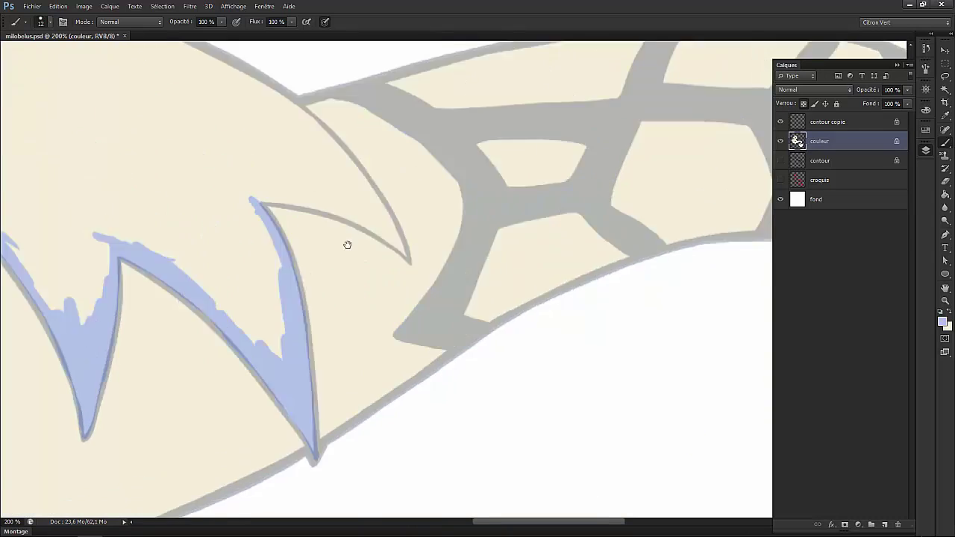
pyautogui.moveTo(213, 247); pyautogui.dragTo(287, 251)
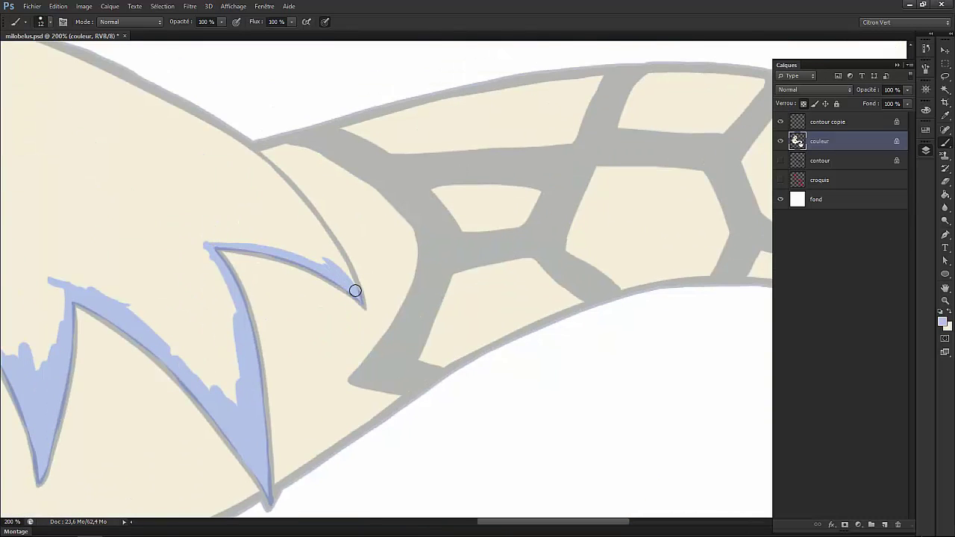
pyautogui.moveTo(355, 291); pyautogui.dragTo(311, 216)
pyautogui.moveTo(246, 156); pyautogui.dragTo(235, 241)
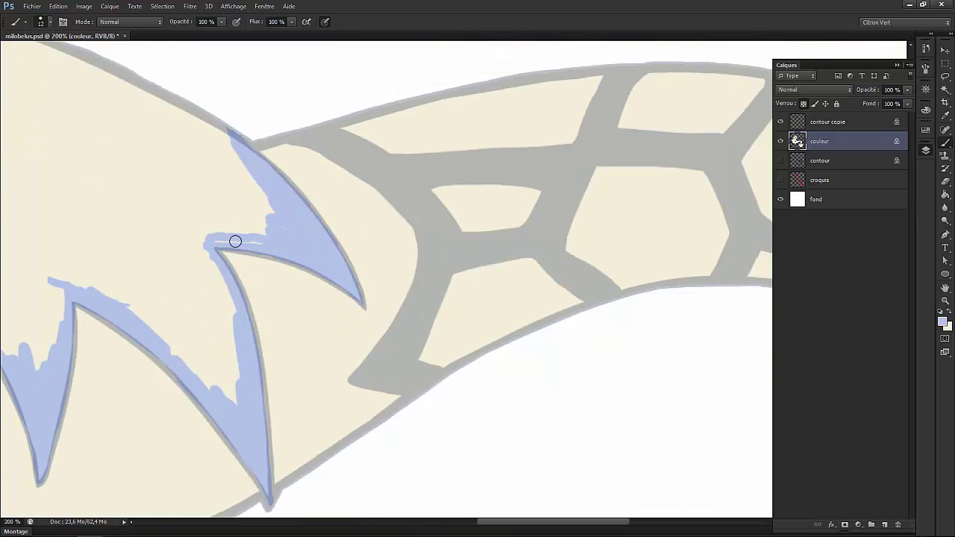
# - Trace the near strand's upper edge in light blue from the pointed tips back up towards the neck
pyautogui.scroll(3, 268, 243)
pyautogui.hscroll(-3, 215, 268)
pyautogui.moveTo(220, 277); pyautogui.dragTo(159, 201)
pyautogui.scroll(3, 254, 291)
pyautogui.moveTo(227, 319)
pyautogui.mouseDown()
pyautogui.moveTo(181, 228)
pyautogui.moveTo(166, 131)
pyautogui.mouseUp()
pyautogui.scroll(2, 306, 258)
pyautogui.hscroll(-2, 307, 259)
# - Trace the far hair strand's edges in light blue below the chin and along the boundary with the body
pyautogui.hscroll(-5, 307, 259)
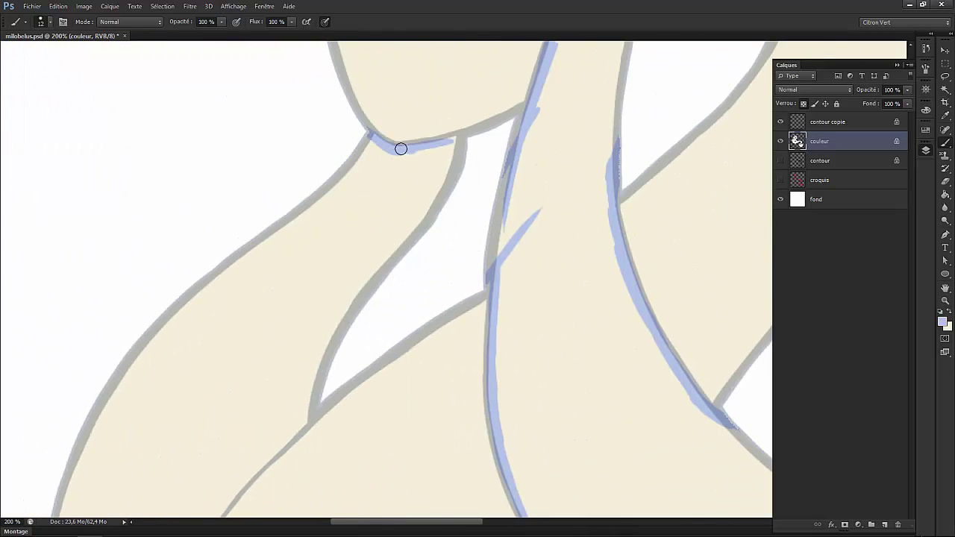
pyautogui.moveTo(453, 138); pyautogui.dragTo(437, 187)
pyautogui.scroll(5, 437, 188)
pyautogui.hscroll(-1, 437, 187)
pyautogui.moveTo(224, 332)
pyautogui.mouseDown()
pyautogui.moveTo(222, 482)
pyautogui.moveTo(242, 266)
pyautogui.moveTo(340, 112)
pyautogui.mouseUp()
pyautogui.moveTo(266, 209); pyautogui.dragTo(329, 112)
pyautogui.scroll(2, 277, 296)
pyautogui.moveTo(277, 296); pyautogui.dragTo(428, 124)
pyautogui.moveTo(283, 260); pyautogui.dragTo(380, 152)
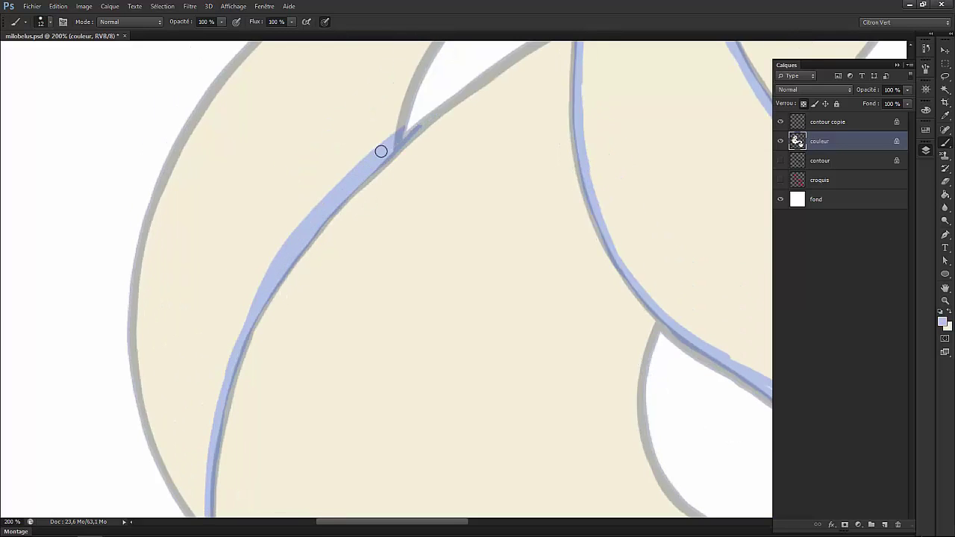
# - Fill the upper part of the near strand beside the face with light blue using a 27 px brush
pyautogui.scroll(-3, 381, 151)
pyautogui.scroll(1, 501, 285)
pyautogui.rightClick(500, 286)
pyautogui.click(488, 159)
pyautogui.scroll(4, 488, 159)
pyautogui.rightClick(474, 209)
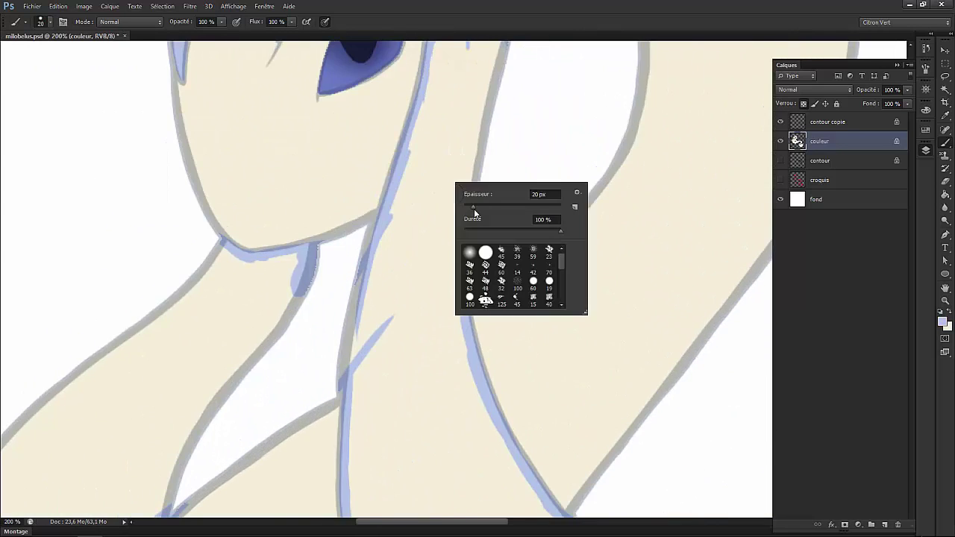
pyautogui.moveTo(474, 207); pyautogui.dragTo(477, 207)
pyautogui.press('Return')
pyautogui.scroll(3, 463, 137)
pyautogui.moveTo(463, 136); pyautogui.dragTo(457, 271)
pyautogui.moveTo(401, 344); pyautogui.dragTo(407, 455)
pyautogui.scroll(-5, 441, 292)
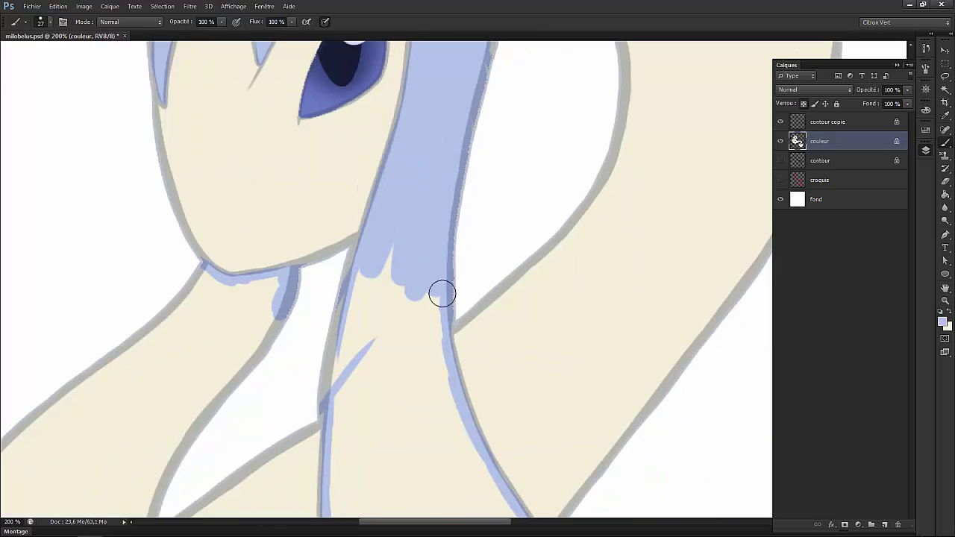
# - Fill the middle of the near strand with light blue, from below the chin down over the body
pyautogui.moveTo(441, 292)
pyautogui.mouseDown()
pyautogui.moveTo(351, 317)
pyautogui.moveTo(343, 389)
pyautogui.mouseUp()
pyautogui.scroll(-5, 354, 247)
pyautogui.moveTo(306, 216)
pyautogui.mouseDown()
pyautogui.moveTo(314, 320)
pyautogui.moveTo(392, 187)
pyautogui.moveTo(535, 377)
pyautogui.mouseUp()
pyautogui.scroll(-3, 393, 265)
pyautogui.hscroll(3, 393, 265)
pyautogui.moveTo(475, 268); pyautogui.dragTo(526, 333)
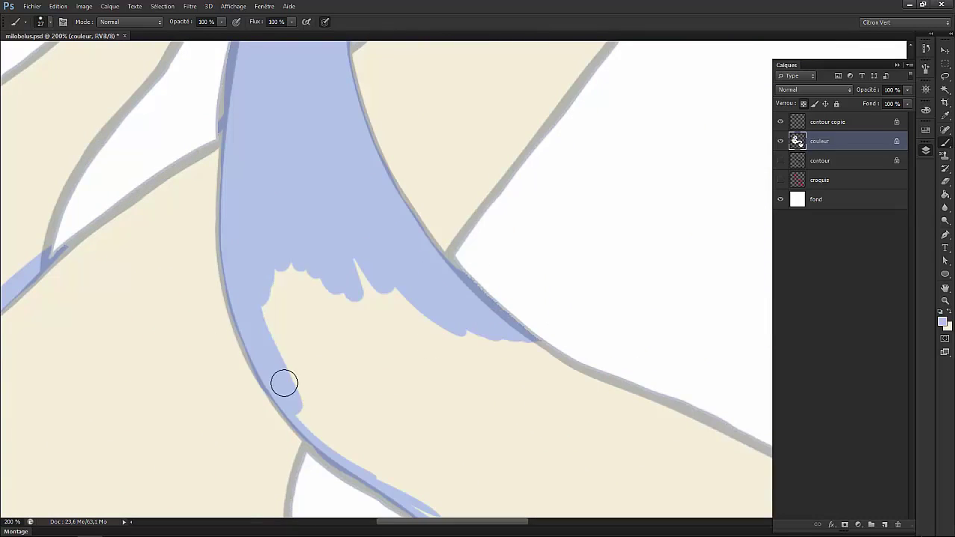
pyautogui.moveTo(283, 384)
pyautogui.mouseDown()
pyautogui.moveTo(326, 377)
pyautogui.moveTo(358, 329)
pyautogui.mouseUp()
# - Fill the remaining cream in the lower end of the near strand and its pointed tips with light blue
pyautogui.scroll(-3, 298, 313)
pyautogui.hscroll(3, 299, 313)
pyautogui.moveTo(241, 273)
pyautogui.mouseDown()
pyautogui.moveTo(339, 225)
pyautogui.moveTo(291, 240)
pyautogui.moveTo(337, 325)
pyautogui.moveTo(357, 286)
pyautogui.moveTo(378, 333)
pyautogui.mouseUp()
pyautogui.scroll(-3, 378, 333)
pyautogui.hscroll(3, 377, 333)
pyautogui.moveTo(227, 345)
pyautogui.mouseDown()
pyautogui.moveTo(220, 315)
pyautogui.moveTo(263, 392)
pyautogui.moveTo(335, 342)
pyautogui.moveTo(475, 445)
pyautogui.moveTo(513, 434)
pyautogui.moveTo(460, 326)
pyautogui.moveTo(531, 315)
pyautogui.moveTo(486, 231)
pyautogui.moveTo(485, 258)
pyautogui.moveTo(354, 344)
pyautogui.moveTo(345, 275)
pyautogui.moveTo(285, 259)
pyautogui.moveTo(211, 267)
pyautogui.moveTo(275, 169)
pyautogui.moveTo(276, 276)
pyautogui.moveTo(340, 299)
pyautogui.moveTo(461, 255)
pyautogui.mouseUp()
# - Fill the far hair strand, from below the chin down along the body, with light blue
pyautogui.hscroll(-5, 460, 255)
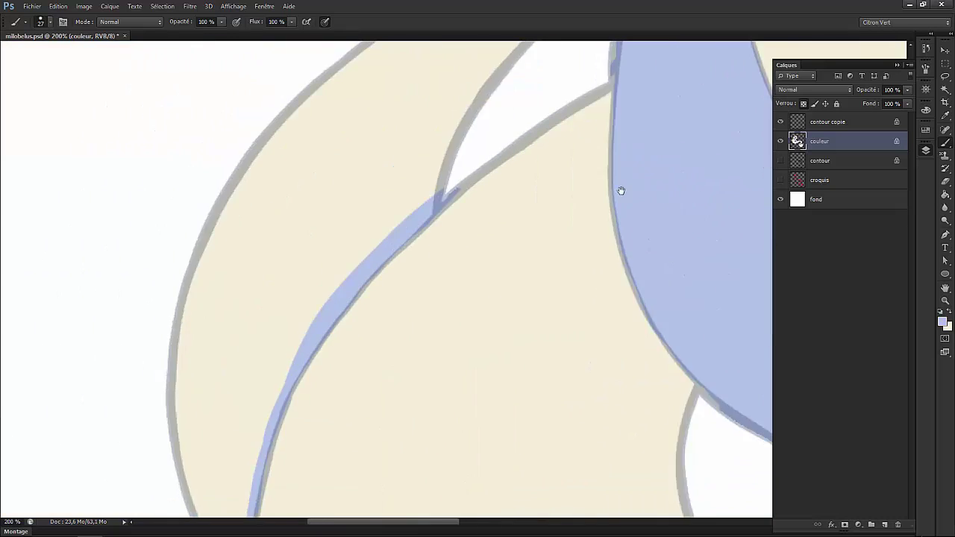
pyautogui.moveTo(302, 485)
pyautogui.mouseDown()
pyautogui.moveTo(294, 418)
pyautogui.moveTo(256, 454)
pyautogui.moveTo(271, 156)
pyautogui.moveTo(464, 106)
pyautogui.moveTo(373, 226)
pyautogui.moveTo(275, 137)
pyautogui.mouseUp()
pyautogui.scroll(2, 465, 107)
pyautogui.scroll(5, 276, 137)
pyautogui.moveTo(440, 176)
pyautogui.mouseDown()
pyautogui.moveTo(489, 180)
pyautogui.moveTo(398, 361)
pyautogui.moveTo(366, 311)
pyautogui.moveTo(297, 264)
pyautogui.moveTo(409, 288)
pyautogui.mouseUp()
pyautogui.scroll(-4, 409, 288)
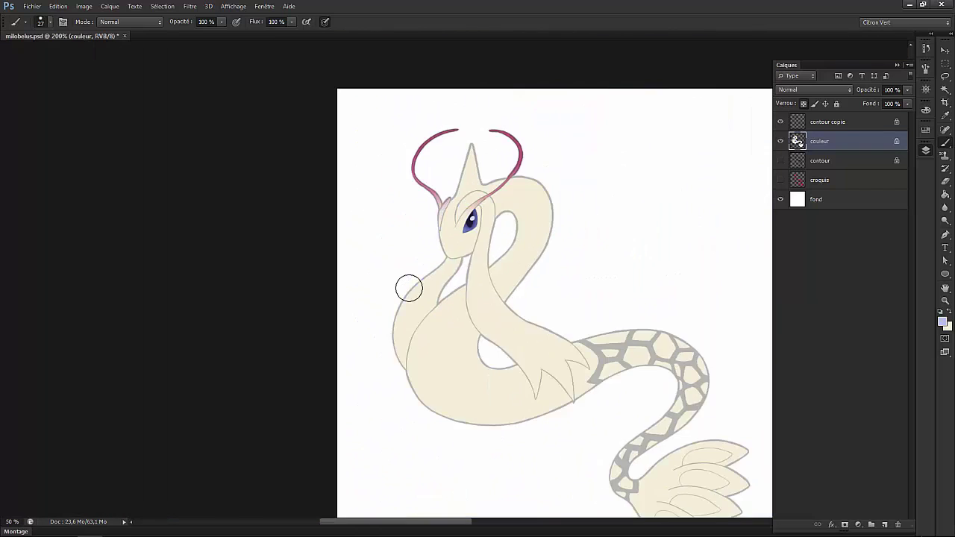
# - Select the light blue strands and brow areas on the couleur layer with the Magic Wand at tolerance 10
pyautogui.scroll(1, 409, 288)
pyautogui.press('w')
pyautogui.click(487, 152)
pyautogui.hotkey('ctrl', 'd')
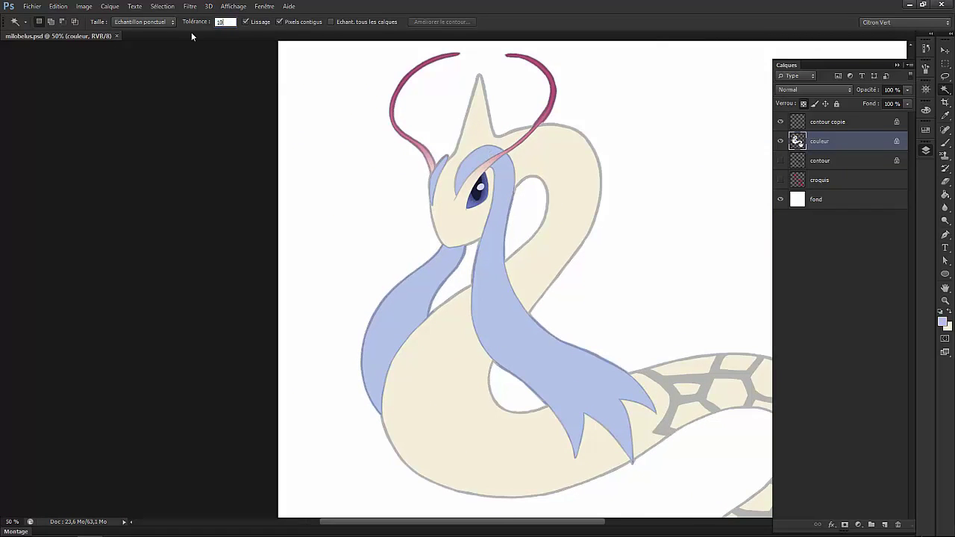
pyautogui.click(430, 288)
pyautogui.press('b')
pyautogui.hotkey('ctrl', '-')
# - Lighten the lower ends of the selected blue strands with pale blue (#d4ddf0) using a soft 825 px brush at 36% opacity
pyautogui.click(942, 322)
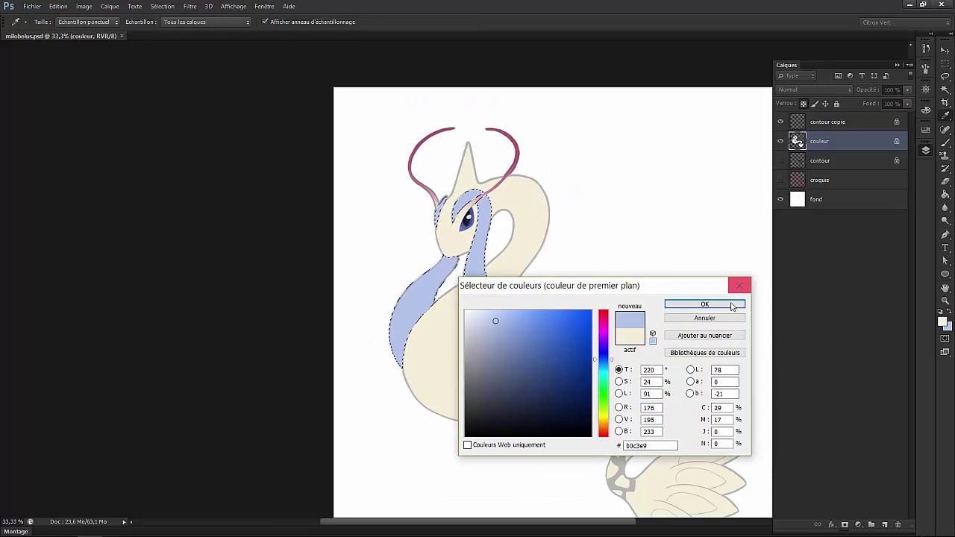
pyautogui.click(679, 305)
pyautogui.click(192, 34)
pyautogui.rightClick(487, 239)
pyautogui.write('10')
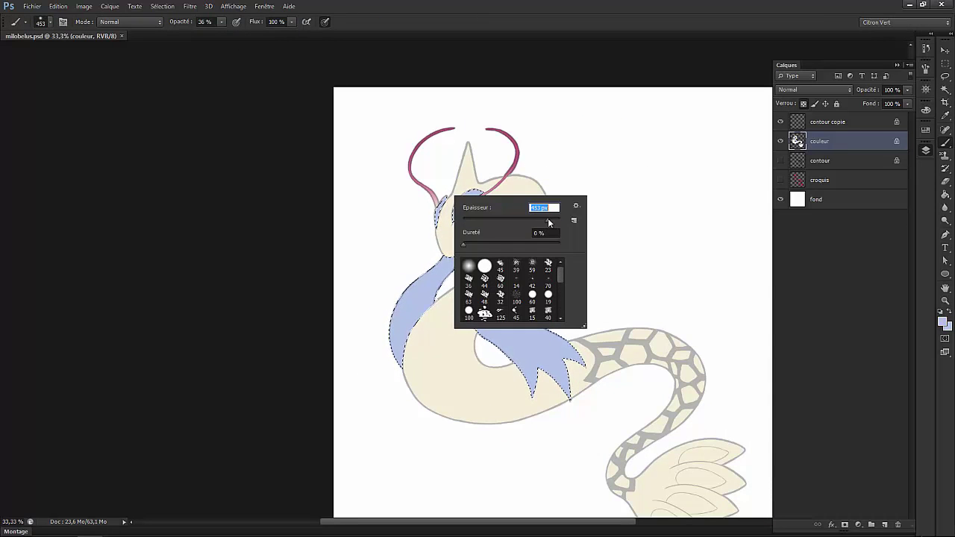
pyautogui.click(942, 322)
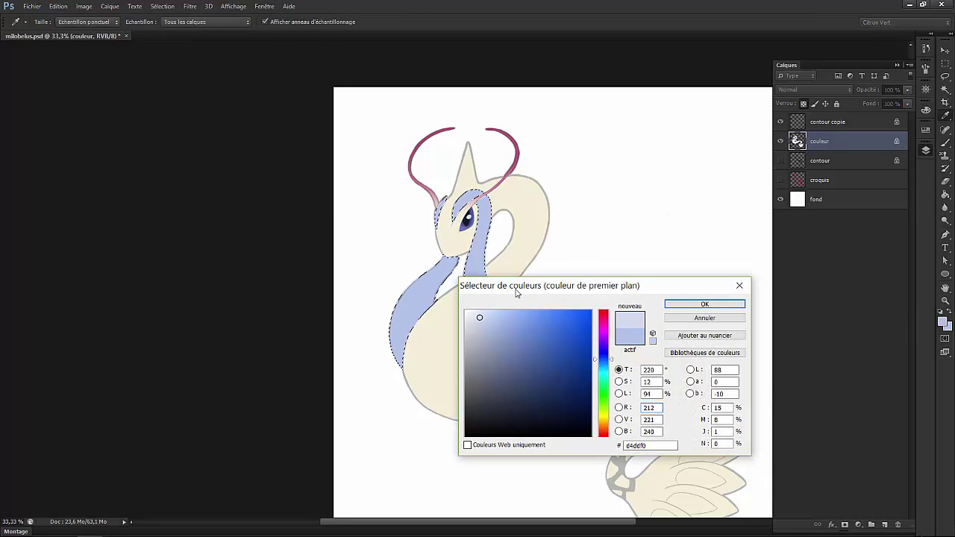
pyautogui.press('Return')
pyautogui.moveTo(478, 299)
pyautogui.mouseDown()
pyautogui.moveTo(571, 406)
pyautogui.moveTo(522, 341)
pyautogui.moveTo(565, 395)
pyautogui.mouseUp()
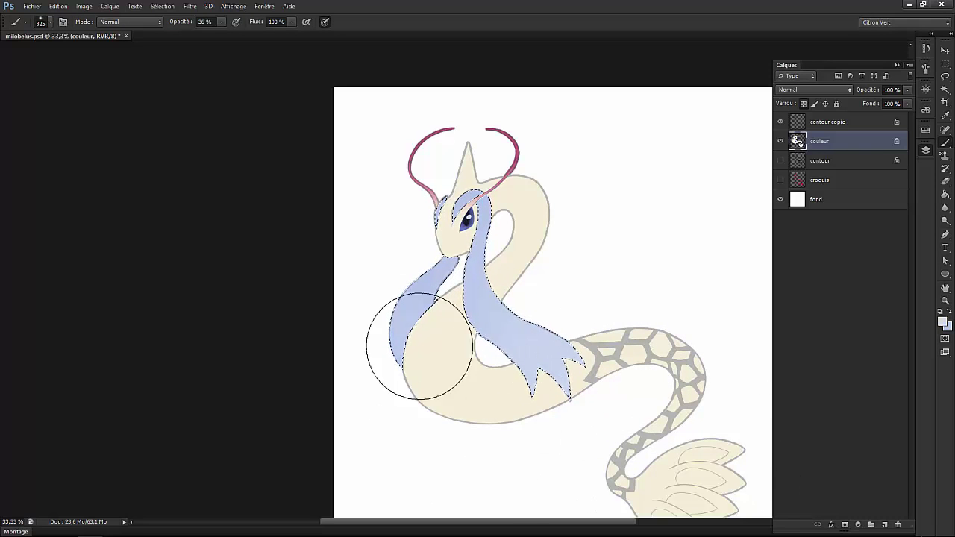
pyautogui.hotkey('ctrl', '+')
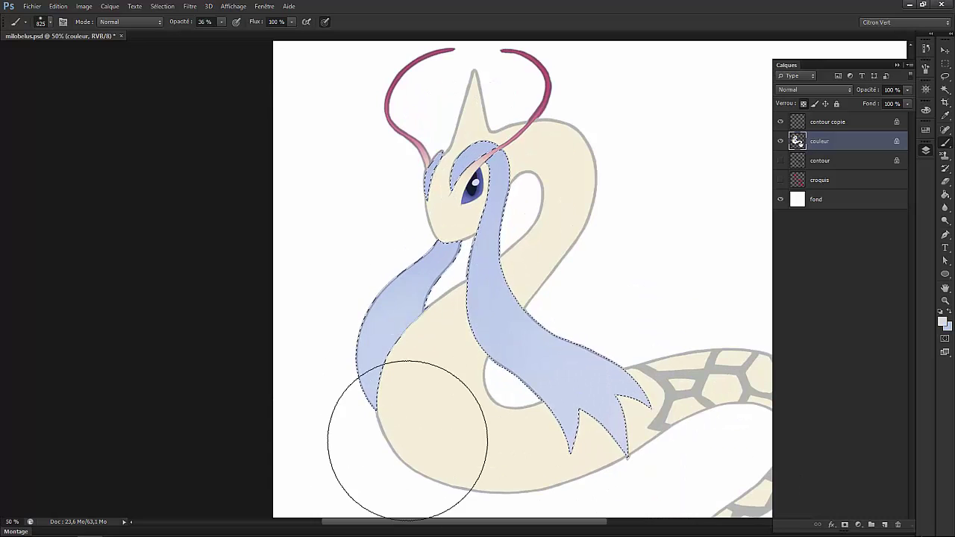
# - Clear the selection, restore the contour copie layer's opacity to 100% and save the document
pyautogui.hotkey('ctrl', 'd')
pyautogui.click(828, 122)
pyautogui.moveTo(907, 89); pyautogui.dragTo(906, 104)
pyautogui.scroll(-5, 569, 186)
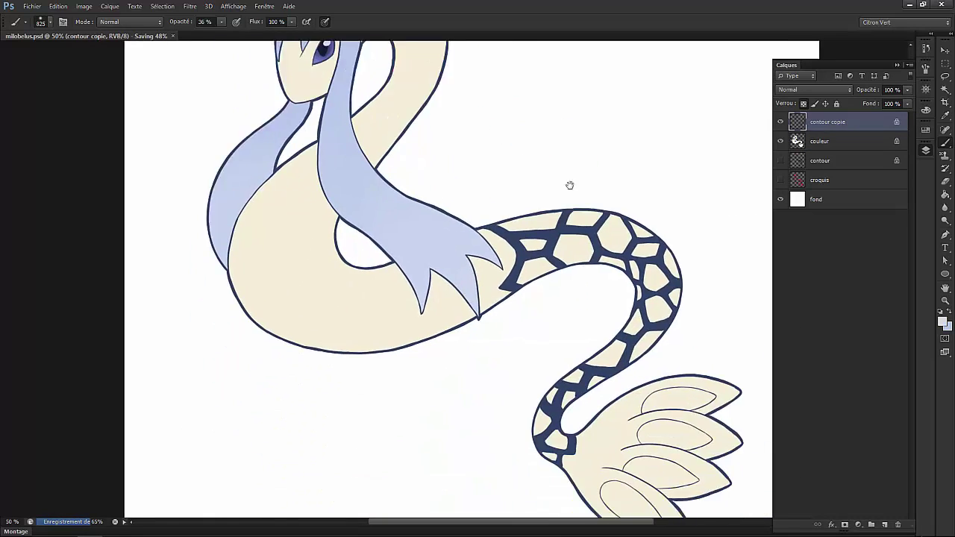
# - Trace a closed pen path on the couleur layer around the scaled tail and fin, following the patterned section's front edge
pyautogui.hotkey('ctrl', '+')
pyautogui.hotkey('ctrl', '+')
pyautogui.press('l')
pyautogui.hotkey('alt', '[')
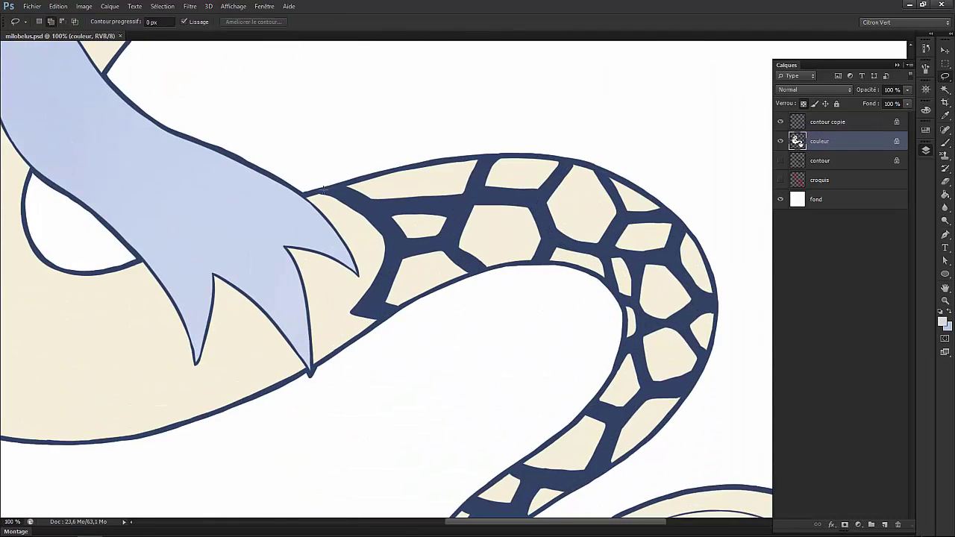
pyautogui.press('p')
pyautogui.moveTo(322, 183); pyautogui.dragTo(360, 196)
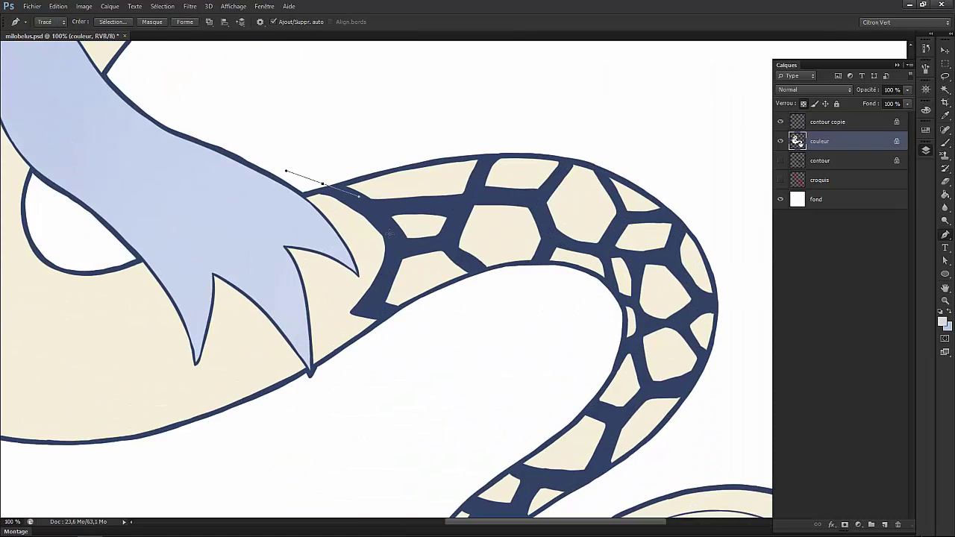
pyautogui.hotkey('ctrl', '-')
pyautogui.hotkey('ctrl', '-')
pyautogui.hotkey('ctrl', '-')
pyautogui.click(426, 448)
pyautogui.click(633, 207)
pyautogui.click(414, 254)
# - Convert the tail path into a new smoothed selection
pyautogui.rightClick(426, 142)
pyautogui.click(480, 222)
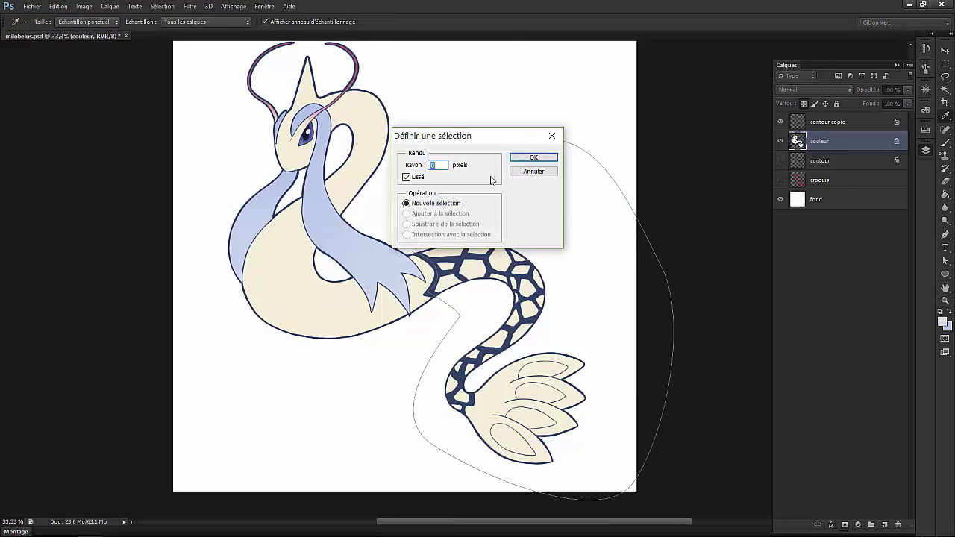
pyautogui.click(518, 152)
# - Paint the selected tail scales and fin with yellow (#eeef7f)
pyautogui.click(943, 320)
pyautogui.click(603, 422)
pyautogui.click(704, 303)
pyautogui.press('b')
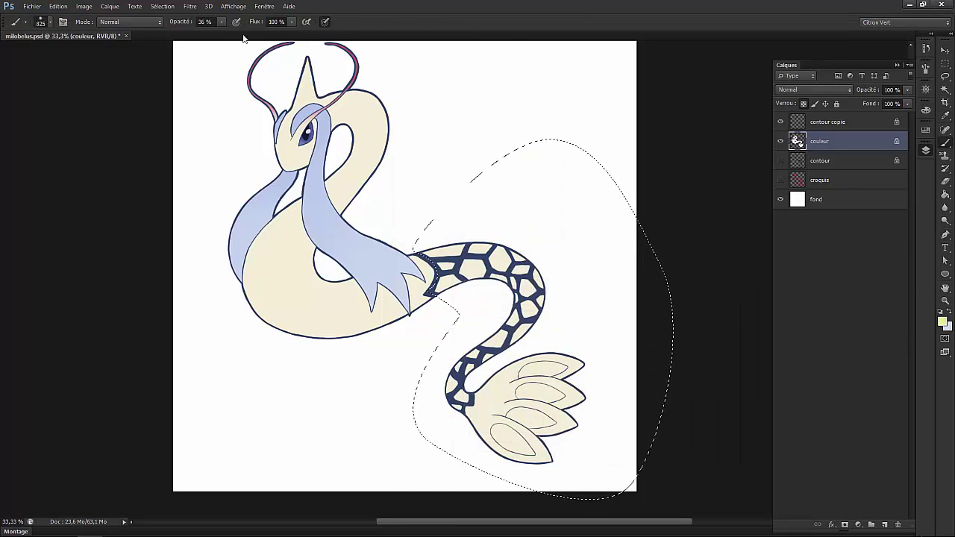
pyautogui.rightClick(520, 250)
pyautogui.press('Return')
pyautogui.moveTo(485, 269)
pyautogui.mouseDown()
pyautogui.moveTo(478, 358)
pyautogui.moveTo(522, 418)
pyautogui.mouseUp()
# - Lighten the tail fin with pale yellow (#f4f5b0) using the soft 825 px brush at 47% opacity, and deselect
pyautogui.click(942, 321)
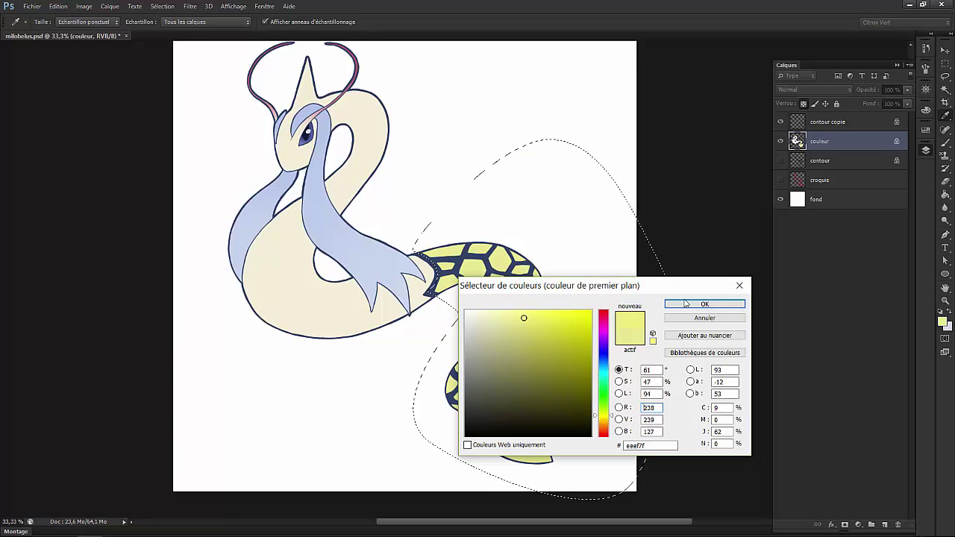
pyautogui.click(693, 301)
pyautogui.click(942, 321)
pyautogui.click(603, 422)
pyautogui.click(701, 303)
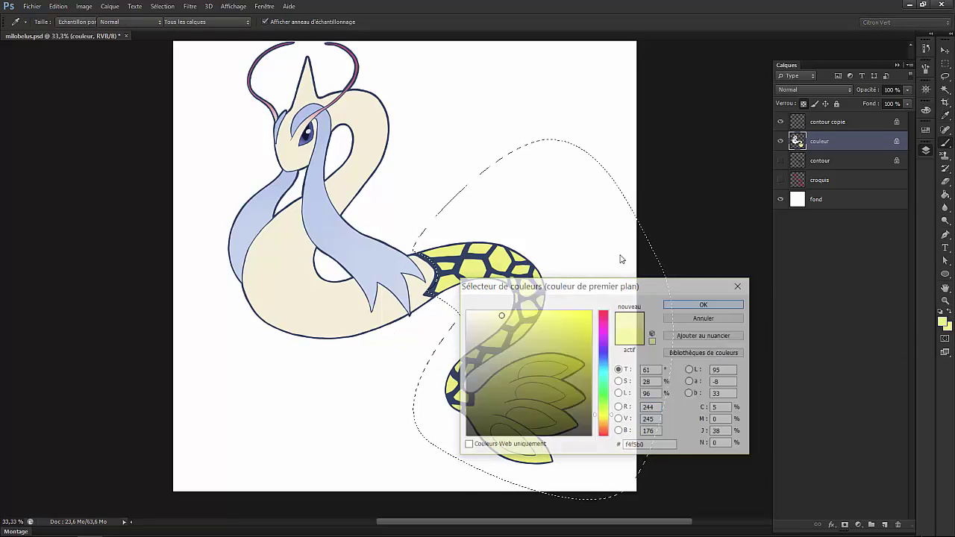
pyautogui.press('4')
pyautogui.press('7')
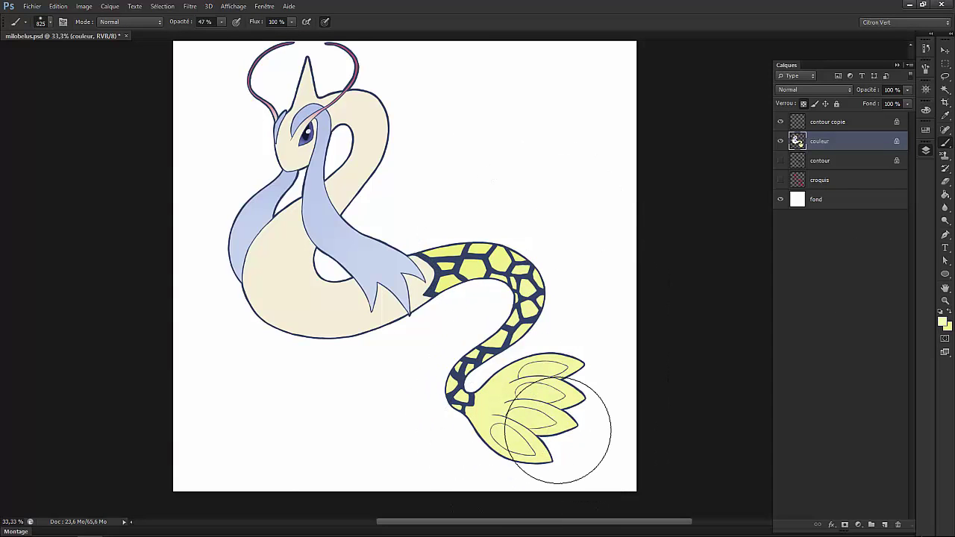
# - Sample the antenna's pink and trace closed pen paths around four scales spaced along the tail
pyautogui.hotkey('ctrl', '+')
pyautogui.hotkey('ctrl', '+')
pyautogui.hotkey('ctrl', '+')
pyautogui.hotkey('ctrl', '+')
pyautogui.scroll(10, 607, 356)
pyautogui.keyDown('alt'); pyautogui.click(430, 239); pyautogui.keyUp('alt')
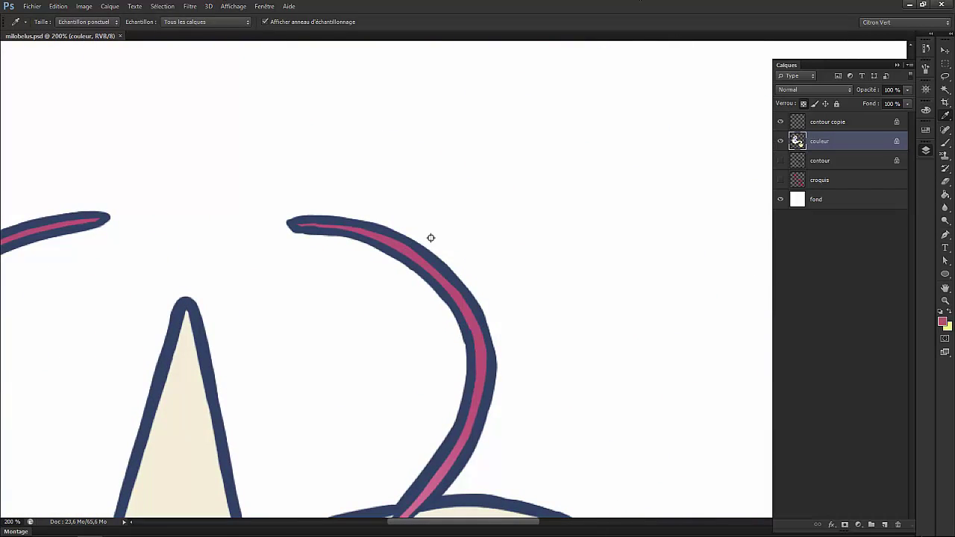
pyautogui.scroll(-10, 625, 318)
pyautogui.press('p')
pyautogui.hotkey('ctrl', '-')
pyautogui.hotkey('ctrl', '-')
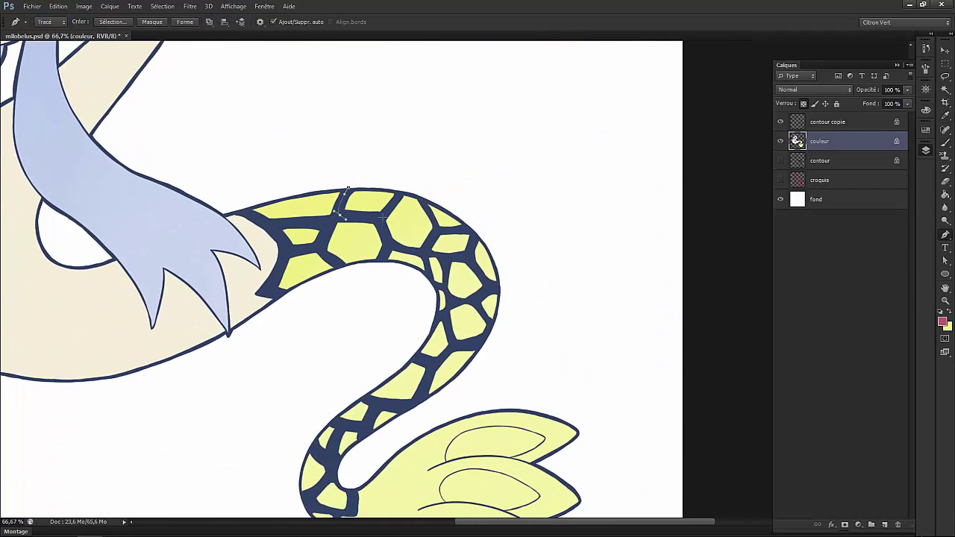
pyautogui.click(486, 283)
pyautogui.scroll(-3, 489, 281)
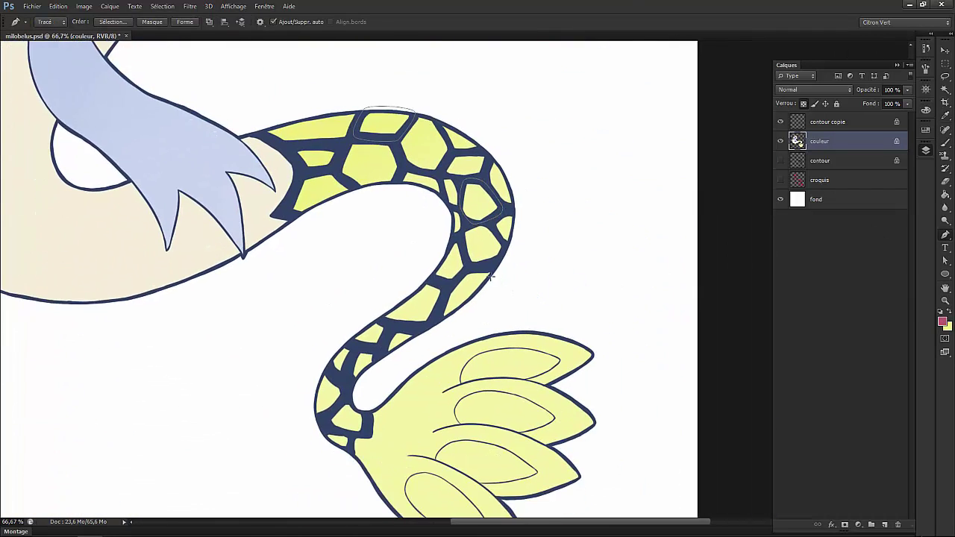
# - Try filling the four scale paths with the sampled dark pink
pyautogui.rightClick(451, 182)
pyautogui.click(512, 245)
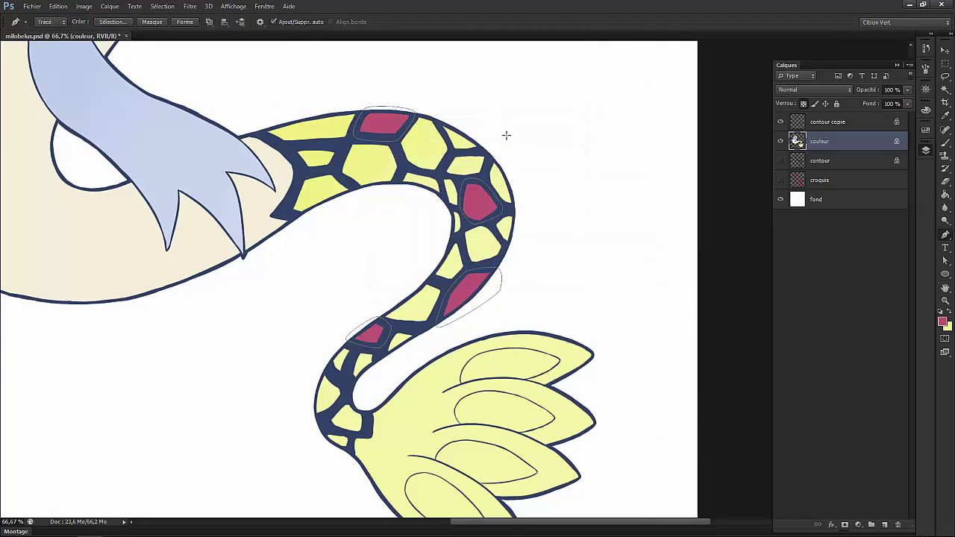
# - Fill the four scale paths with a lighter pink at 100% opacity and delete the paths
pyautogui.click(943, 321)
pyautogui.click(704, 304)
pyautogui.rightClick(560, 135)
pyautogui.click(619, 200)
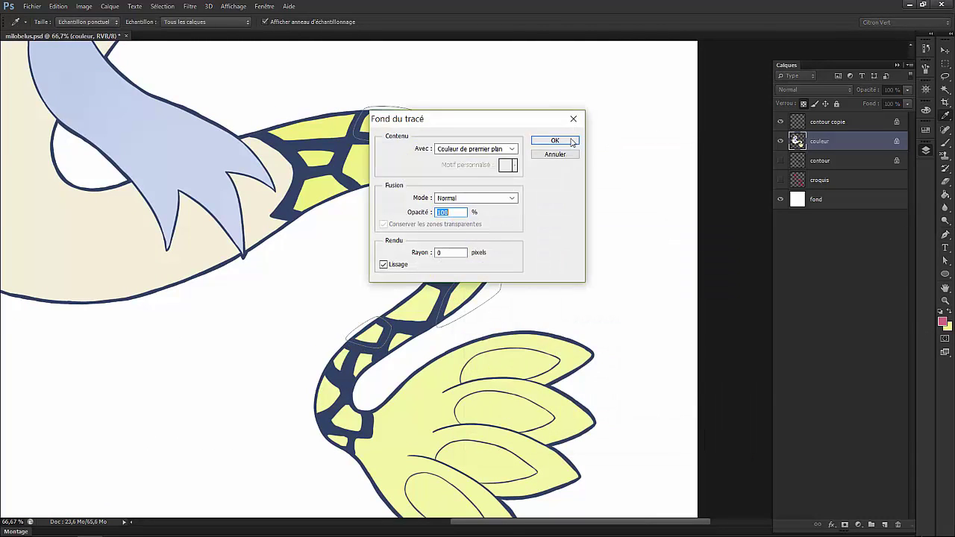
pyautogui.click(550, 136)
pyautogui.rightClick(560, 135)
pyautogui.click(629, 156)
# - Paint the inner oval of the lowest fin lobe solid pink using a 16 px brush at 100% opacity
pyautogui.hotkey('ctrl', '+')
pyautogui.hotkey('ctrl', '+')
pyautogui.scroll(-5, 373, 276)
pyautogui.press('b')
pyautogui.rightClick(549, 280)
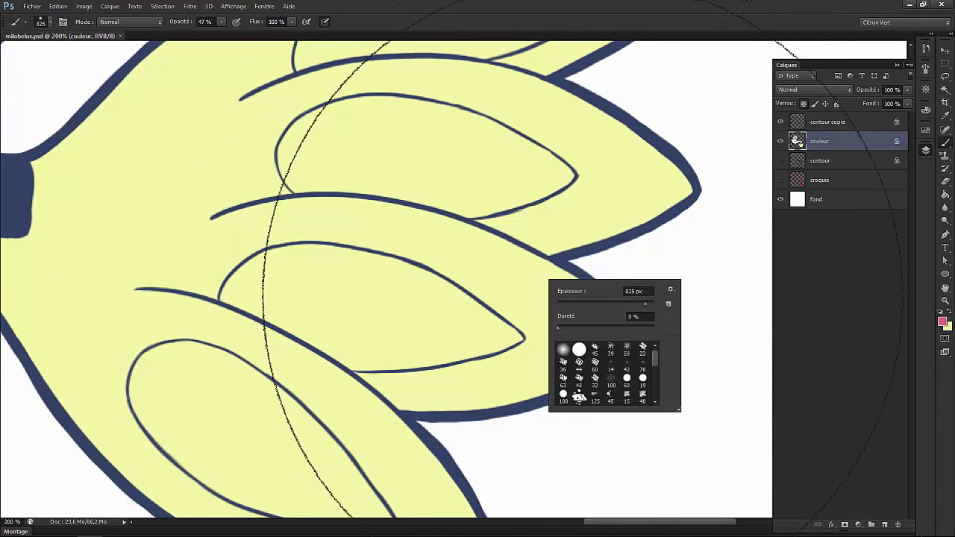
pyautogui.press('Return')
pyautogui.press('0')
pyautogui.scroll(-3, 575, 272)
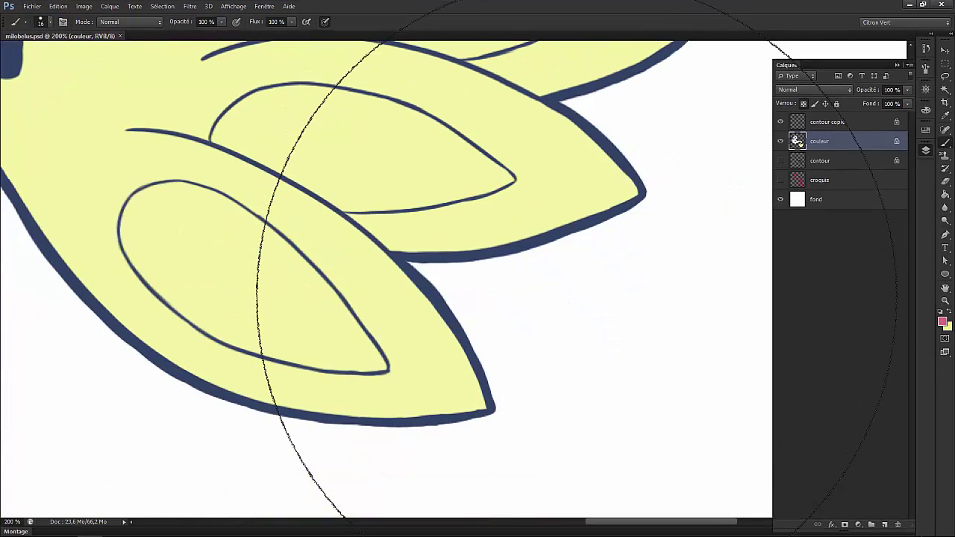
pyautogui.moveTo(179, 301); pyautogui.dragTo(156, 196)
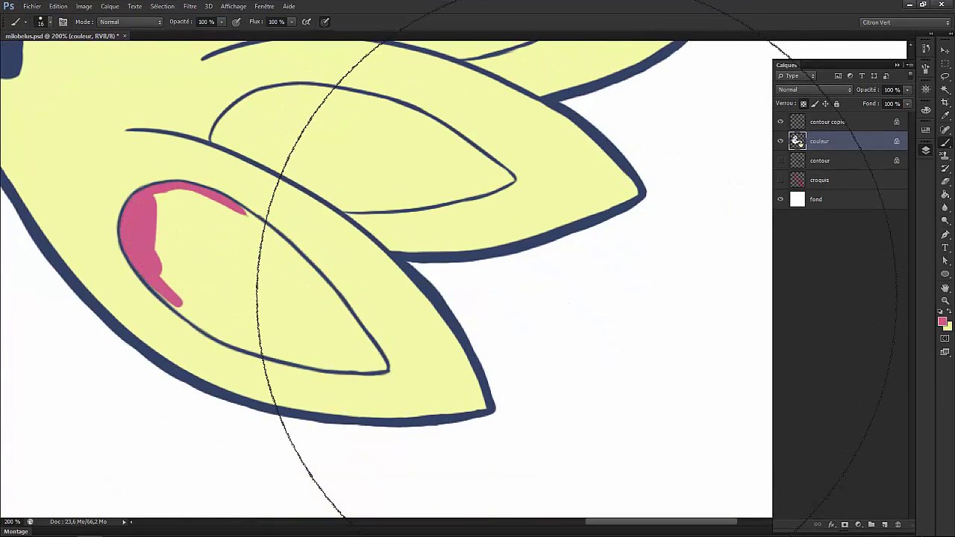
pyautogui.moveTo(257, 349)
pyautogui.mouseDown()
pyautogui.moveTo(227, 326)
pyautogui.moveTo(300, 261)
pyautogui.mouseUp()
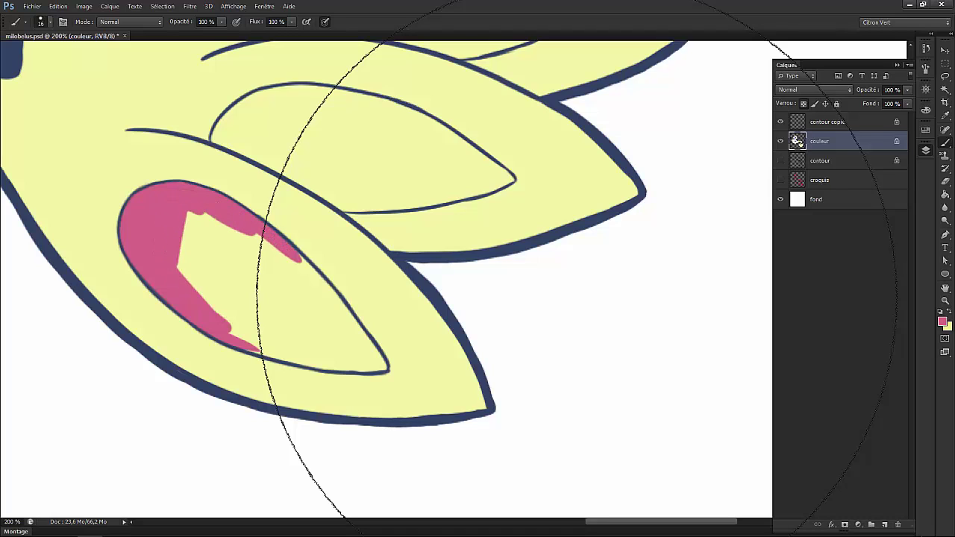
pyautogui.moveTo(190, 216)
pyautogui.mouseDown()
pyautogui.moveTo(227, 314)
pyautogui.moveTo(258, 237)
pyautogui.moveTo(367, 357)
pyautogui.moveTo(254, 284)
pyautogui.moveTo(313, 329)
pyautogui.mouseUp()
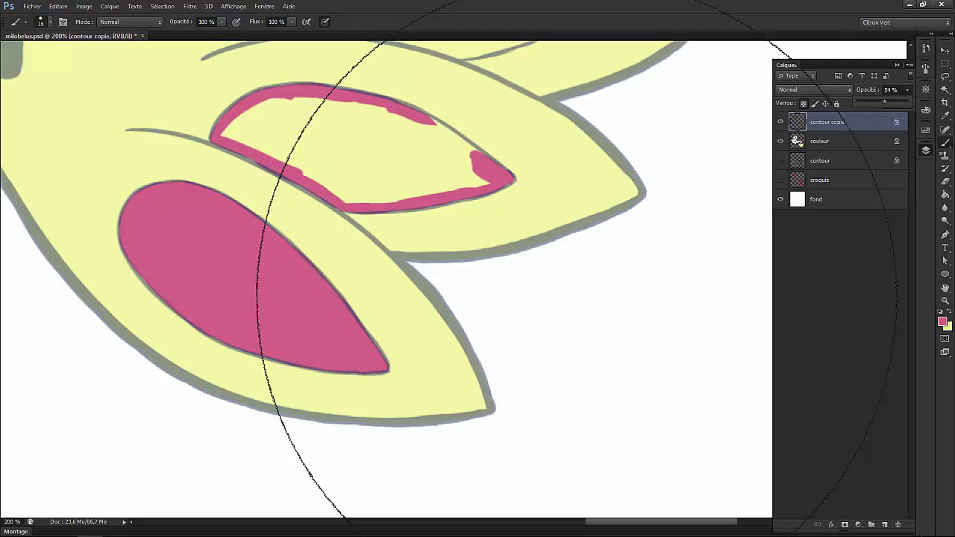
# - Paint a pink border just inside the inner ovals of the two uppermost fin lobes
pyautogui.scroll(5, 576, 291)
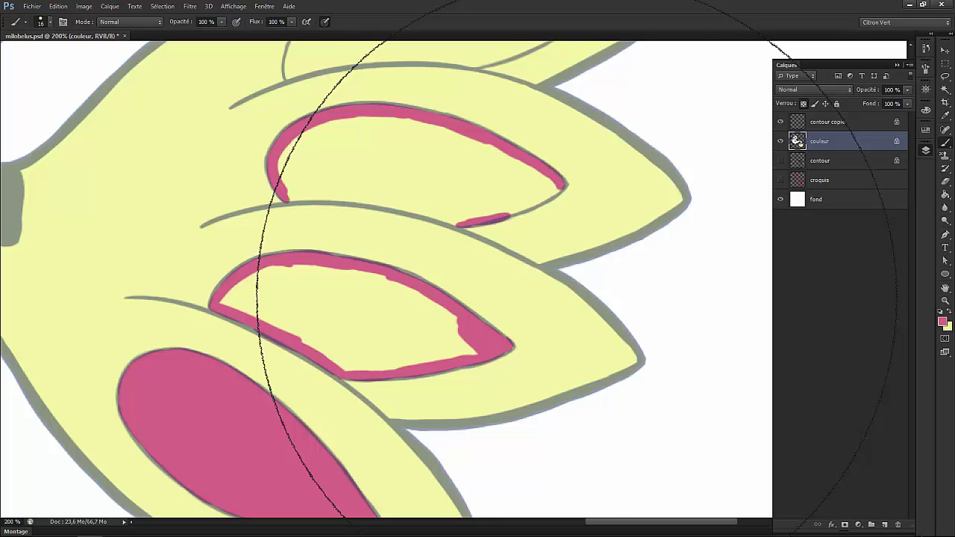
pyautogui.hotkey('ctrl', '+')
pyautogui.moveTo(204, 157)
pyautogui.mouseDown()
pyautogui.moveTo(330, 159)
pyautogui.moveTo(429, 179)
pyautogui.mouseUp()
pyautogui.scroll(8, 576, 291)
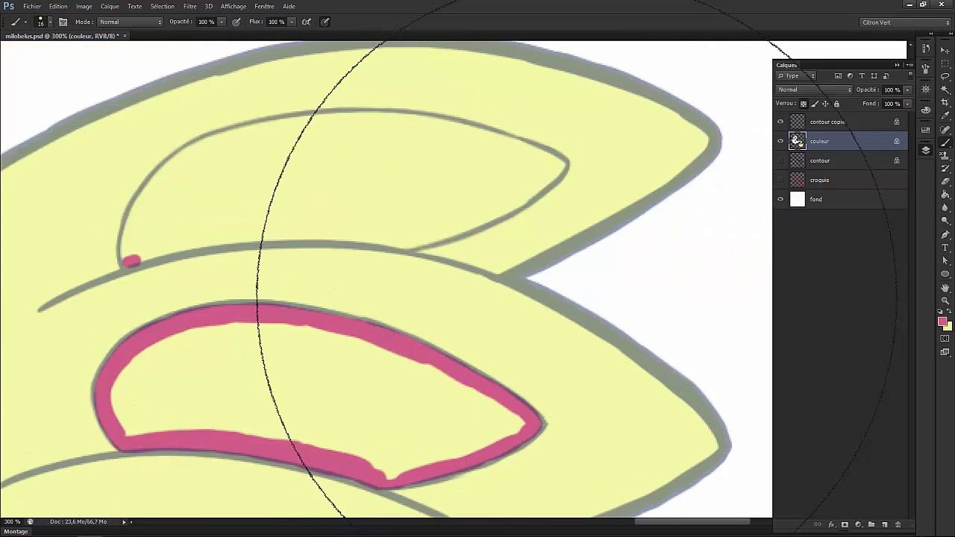
pyautogui.moveTo(131, 261)
pyautogui.mouseDown()
pyautogui.moveTo(128, 231)
pyautogui.moveTo(183, 165)
pyautogui.moveTo(200, 238)
pyautogui.moveTo(358, 233)
pyautogui.mouseUp()
pyautogui.moveTo(418, 242); pyautogui.dragTo(535, 188)
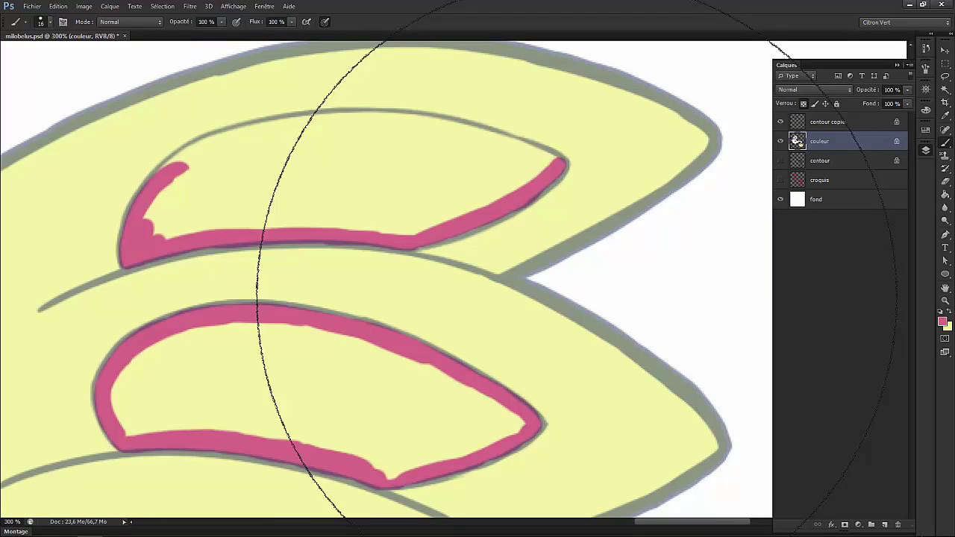
pyautogui.moveTo(183, 168)
pyautogui.mouseDown()
pyautogui.moveTo(212, 145)
pyautogui.moveTo(268, 130)
pyautogui.moveTo(384, 118)
pyautogui.mouseUp()
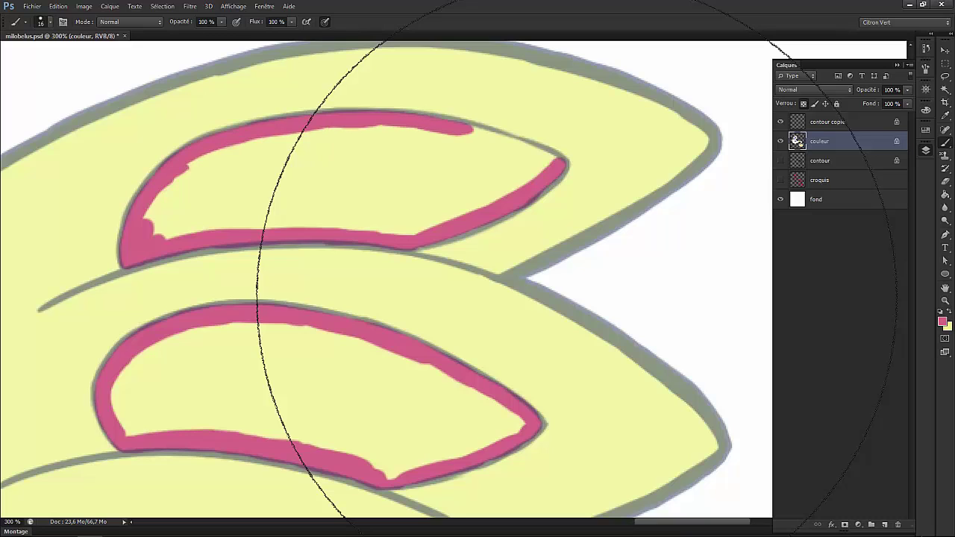
# - Fill the inside of the three pink-bordered fin ovals with the same pink using a 35 px brush
pyautogui.rightClick(396, 158)
pyautogui.moveTo(149, 239)
pyautogui.mouseDown()
pyautogui.moveTo(186, 197)
pyautogui.moveTo(299, 201)
pyautogui.moveTo(440, 150)
pyautogui.mouseUp()
pyautogui.moveTo(261, 149); pyautogui.dragTo(470, 176)
pyautogui.moveTo(149, 344)
pyautogui.mouseDown()
pyautogui.moveTo(153, 366)
pyautogui.moveTo(306, 350)
pyautogui.moveTo(246, 422)
pyautogui.moveTo(332, 388)
pyautogui.moveTo(433, 373)
pyautogui.mouseUp()
pyautogui.moveTo(343, 440)
pyautogui.mouseDown()
pyautogui.moveTo(463, 455)
pyautogui.moveTo(515, 403)
pyautogui.mouseUp()
pyautogui.moveTo(373, 447); pyautogui.dragTo(476, 109)
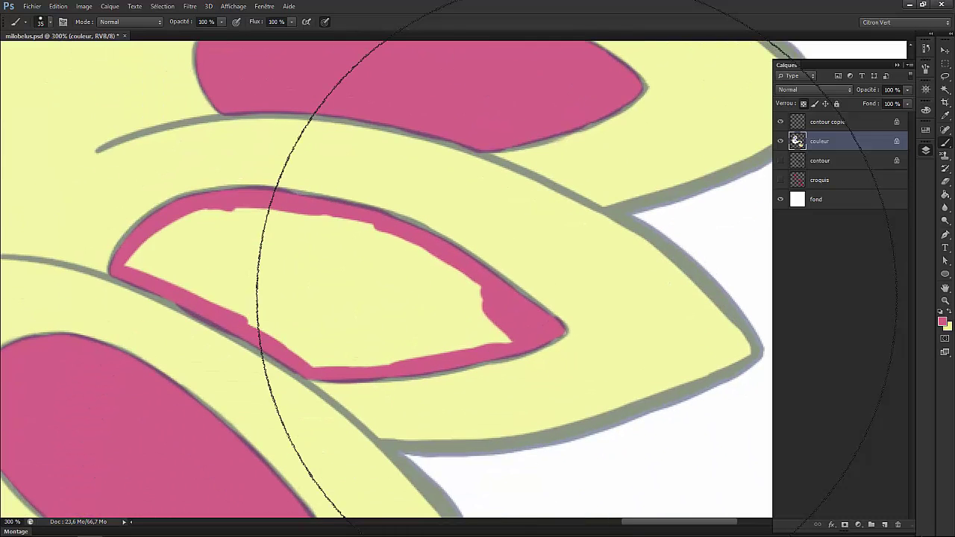
pyautogui.moveTo(149, 261)
pyautogui.mouseDown()
pyautogui.moveTo(291, 224)
pyautogui.moveTo(313, 343)
pyautogui.moveTo(373, 313)
pyautogui.moveTo(462, 336)
pyautogui.moveTo(429, 354)
pyautogui.mouseUp()
# - Set the contour copie layer's opacity back to 100% and save the document
pyautogui.hotkey('ctrl', '1')
pyautogui.hotkey('ctrl', '-')
pyautogui.hotkey('ctrl', '-')
pyautogui.hotkey('ctrl', '-')
pyautogui.hotkey('alt', ']')
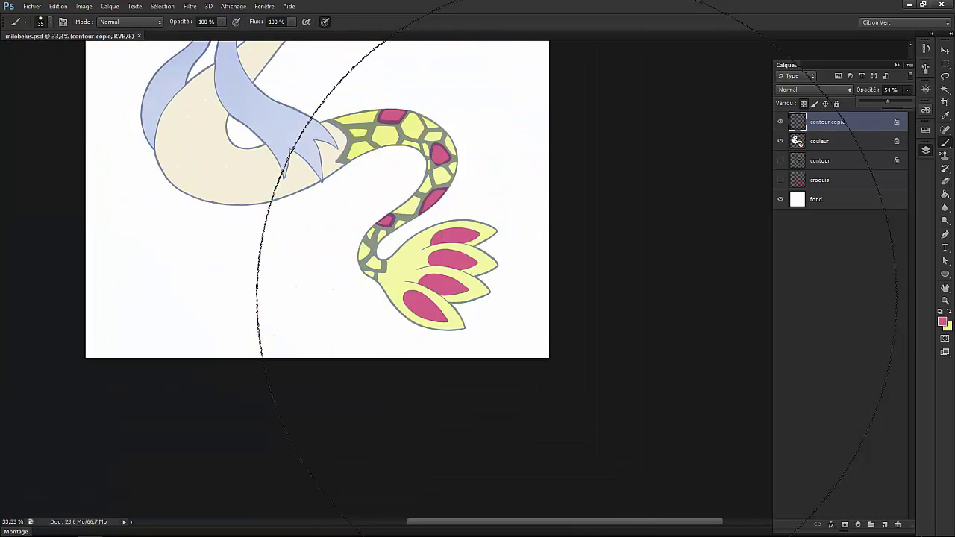
pyautogui.hotkey('ctrl', '-')
pyautogui.hotkey('ctrl', 's')
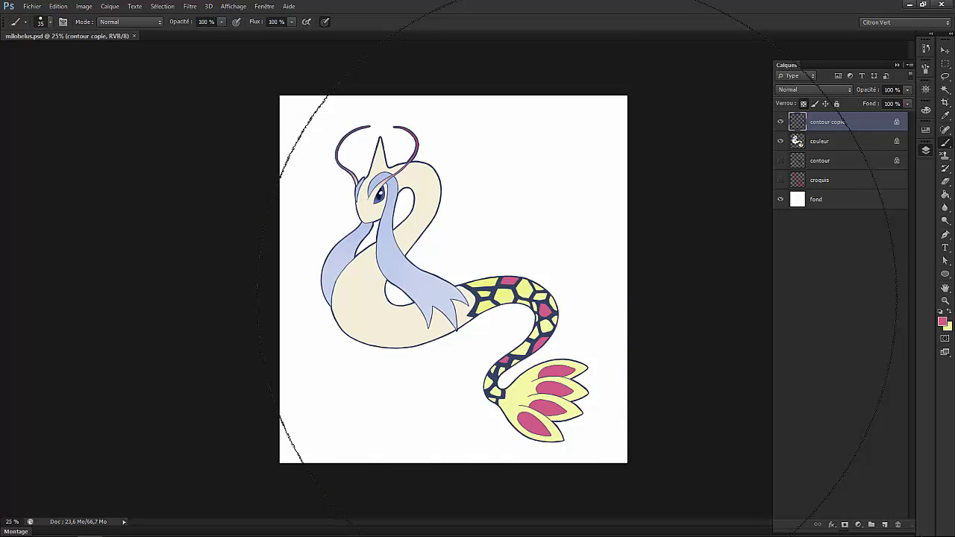
# - Paint three dark blue oval spots along the outer curve of the neck on the couleur layer with a 26 px brush
pyautogui.hotkey('ctrl', '+')
pyautogui.hotkey('ctrl', '+')
pyautogui.hotkey('ctrl', '+')
pyautogui.hotkey('ctrl', '+')
pyautogui.hotkey('ctrl', '+')
pyautogui.scroll(10, 386, 279)
pyautogui.hotkey('alt', '[')
pyautogui.hscroll(5, 387, 279)
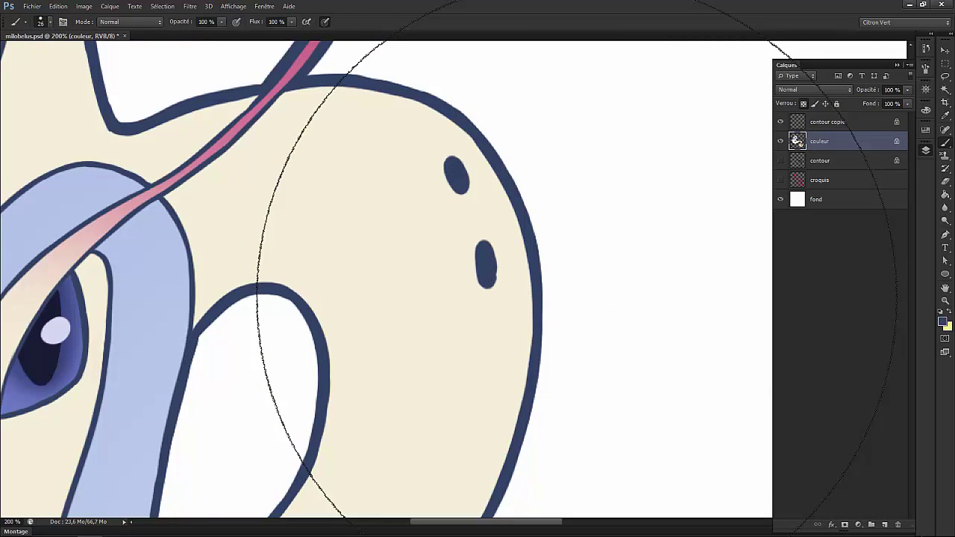
pyautogui.scroll(-3, 576, 299)
pyautogui.hscroll(-2, 576, 299)
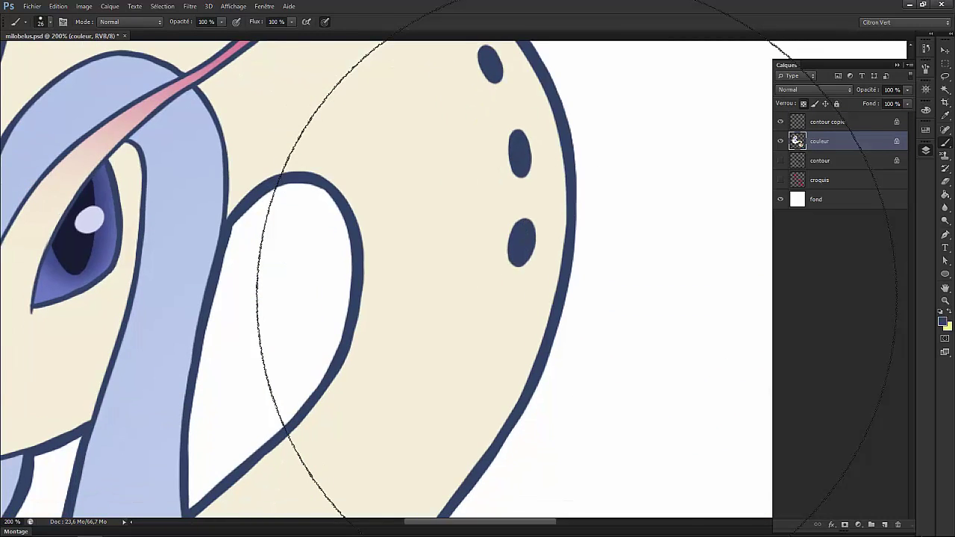
# - Repaint the lowest neck spot slightly farther down the curve, tilted to follow the neck, and save the document
pyautogui.hotkey('ctrl', '-')
pyautogui.hotkey('ctrl', '-')
pyautogui.press('v')
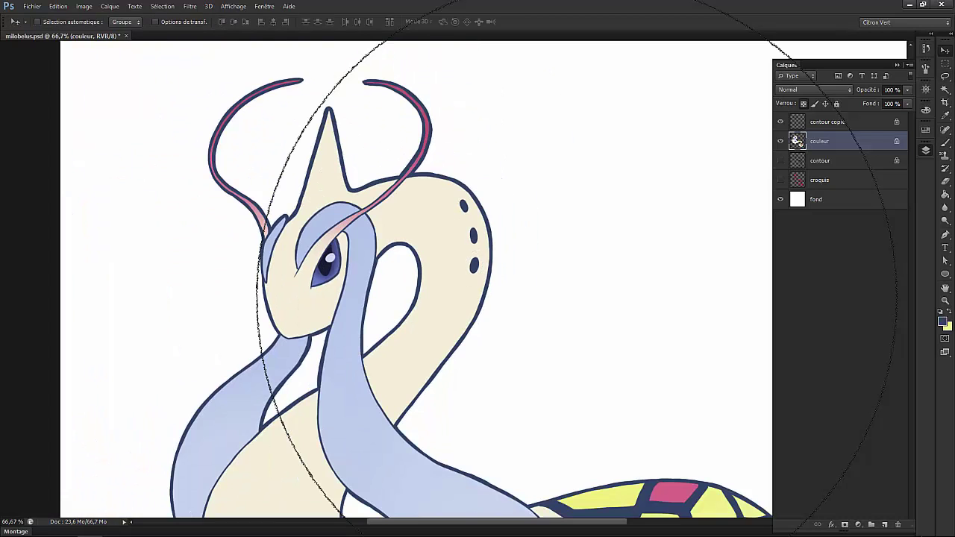
pyautogui.press('b')
pyautogui.hotkey('ctrl', '+')
pyautogui.hotkey('ctrl', '+')
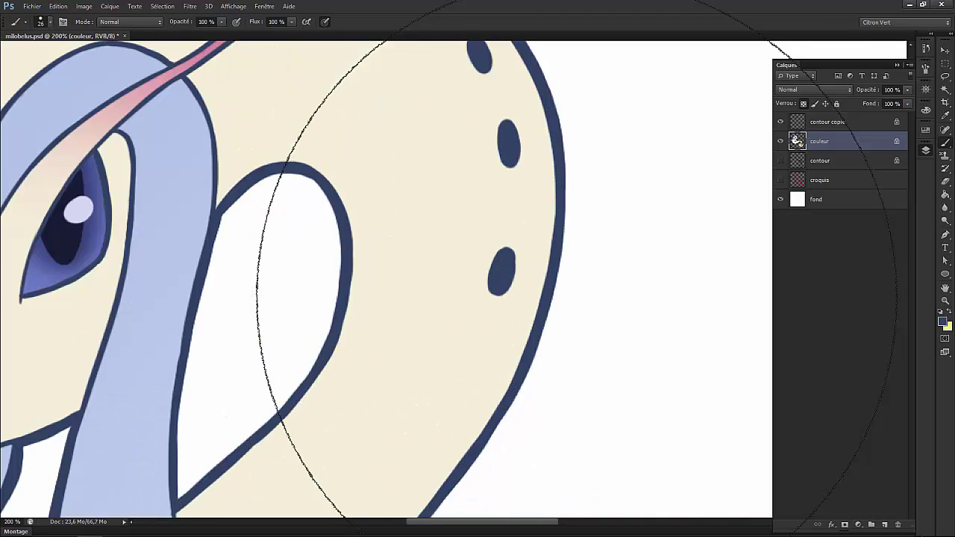
pyautogui.hotkey('ctrl', '-')
pyautogui.hotkey('ctrl', '-')
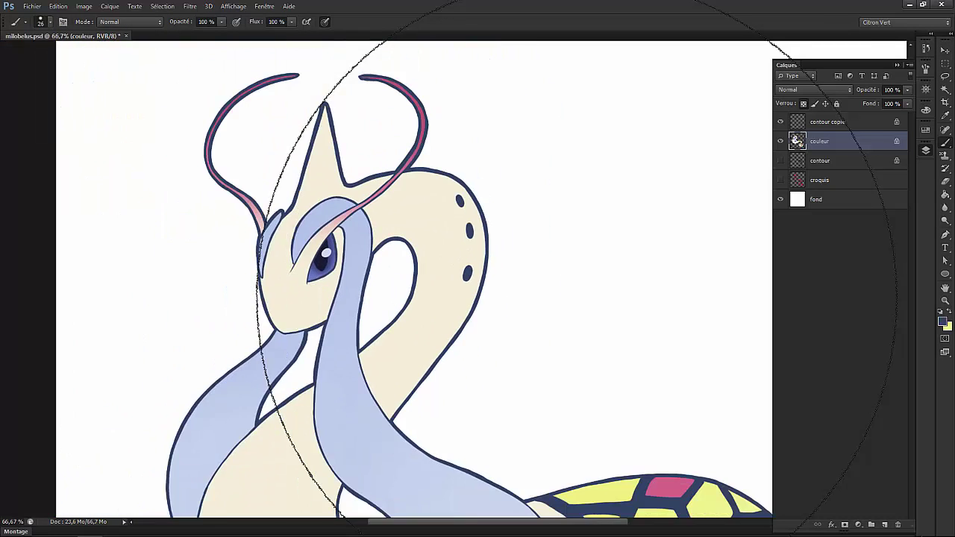
pyautogui.hotkey('ctrl', '+')
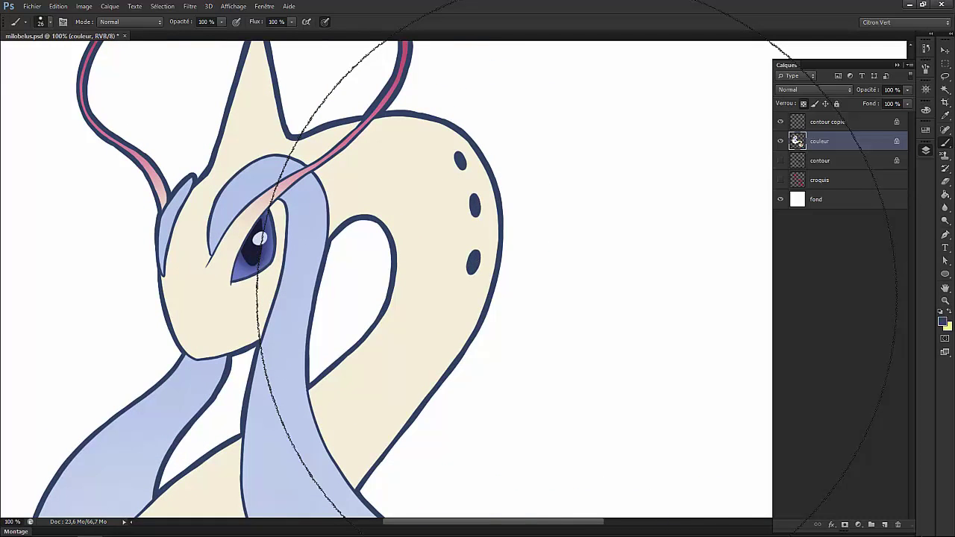
pyautogui.hotkey('ctrl', '-')
pyautogui.hotkey('ctrl', '-')
pyautogui.hotkey('ctrl', '-')
pyautogui.hotkey('ctrl', '-')
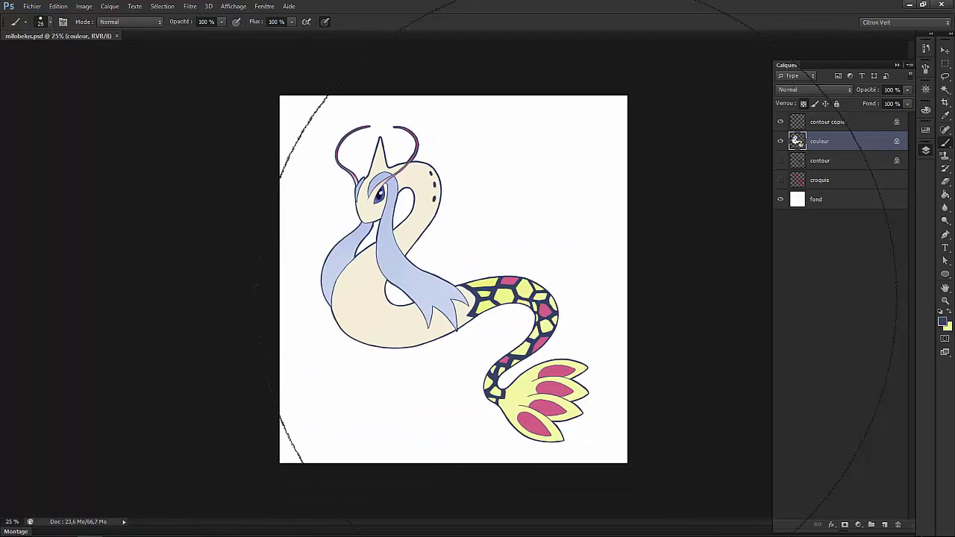